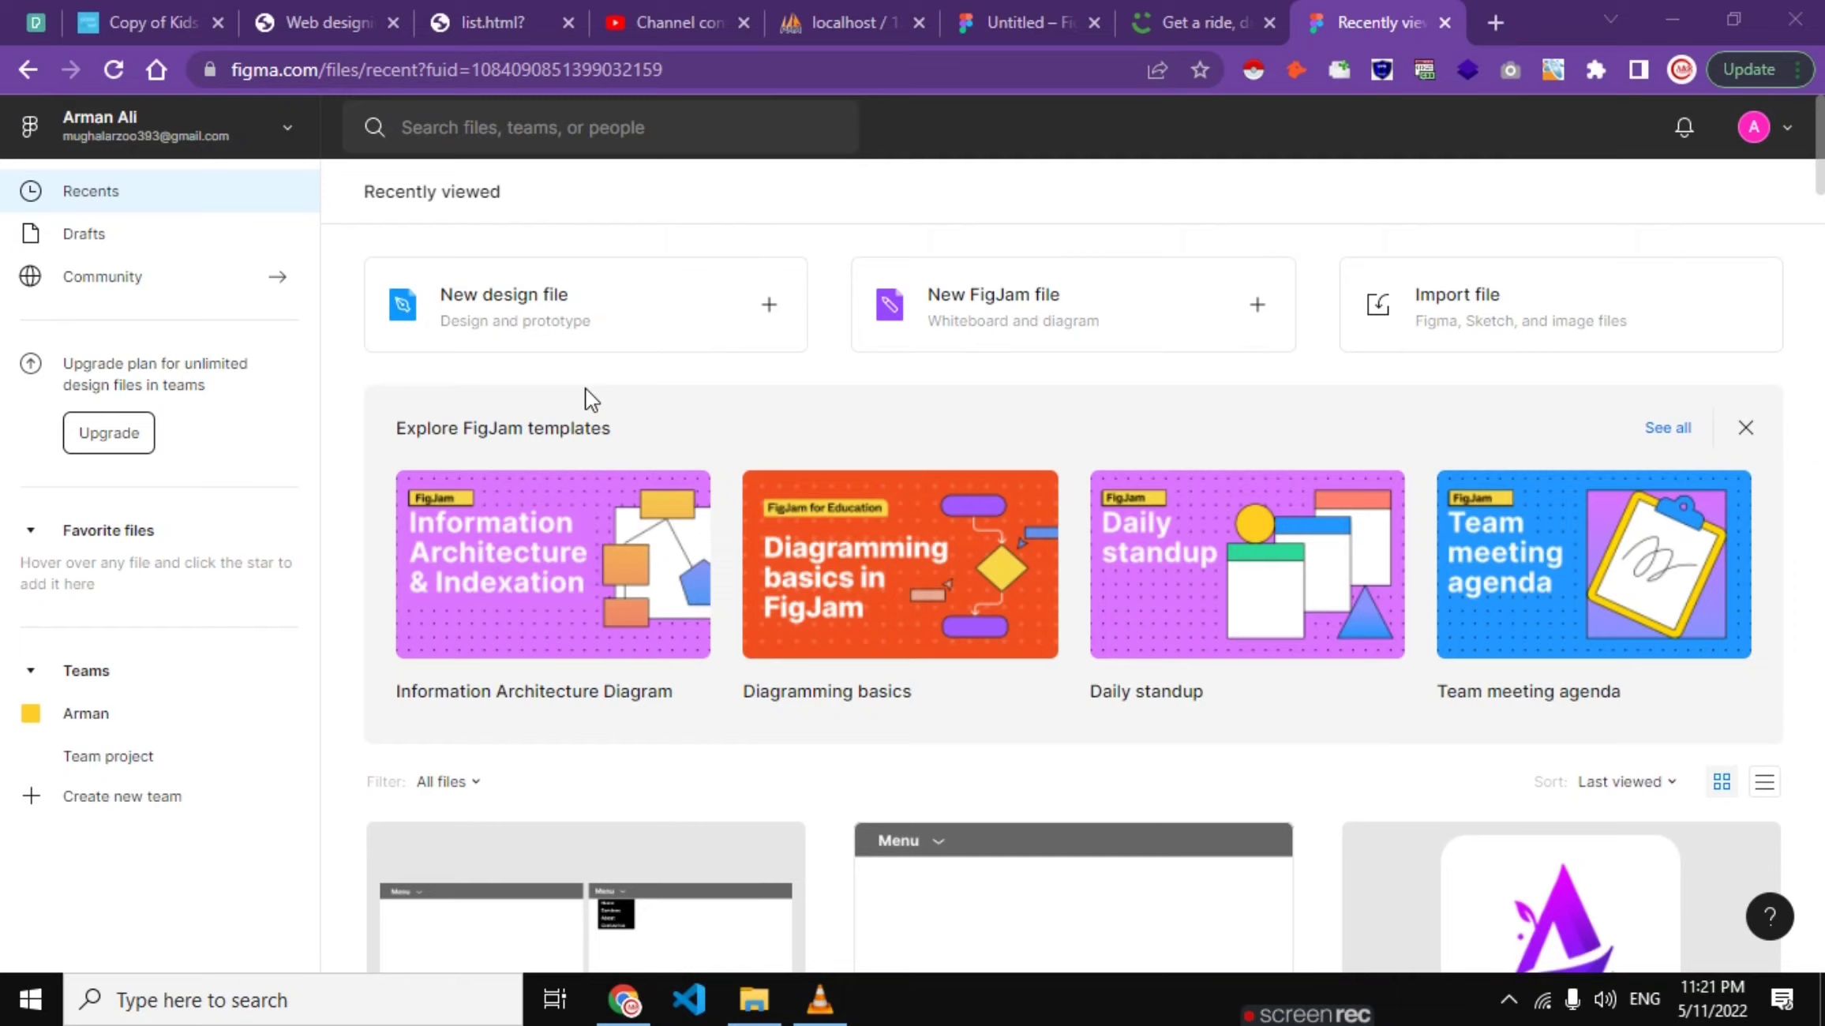
Step: Create a new blank design file from the Recents page
left_click(509, 304)
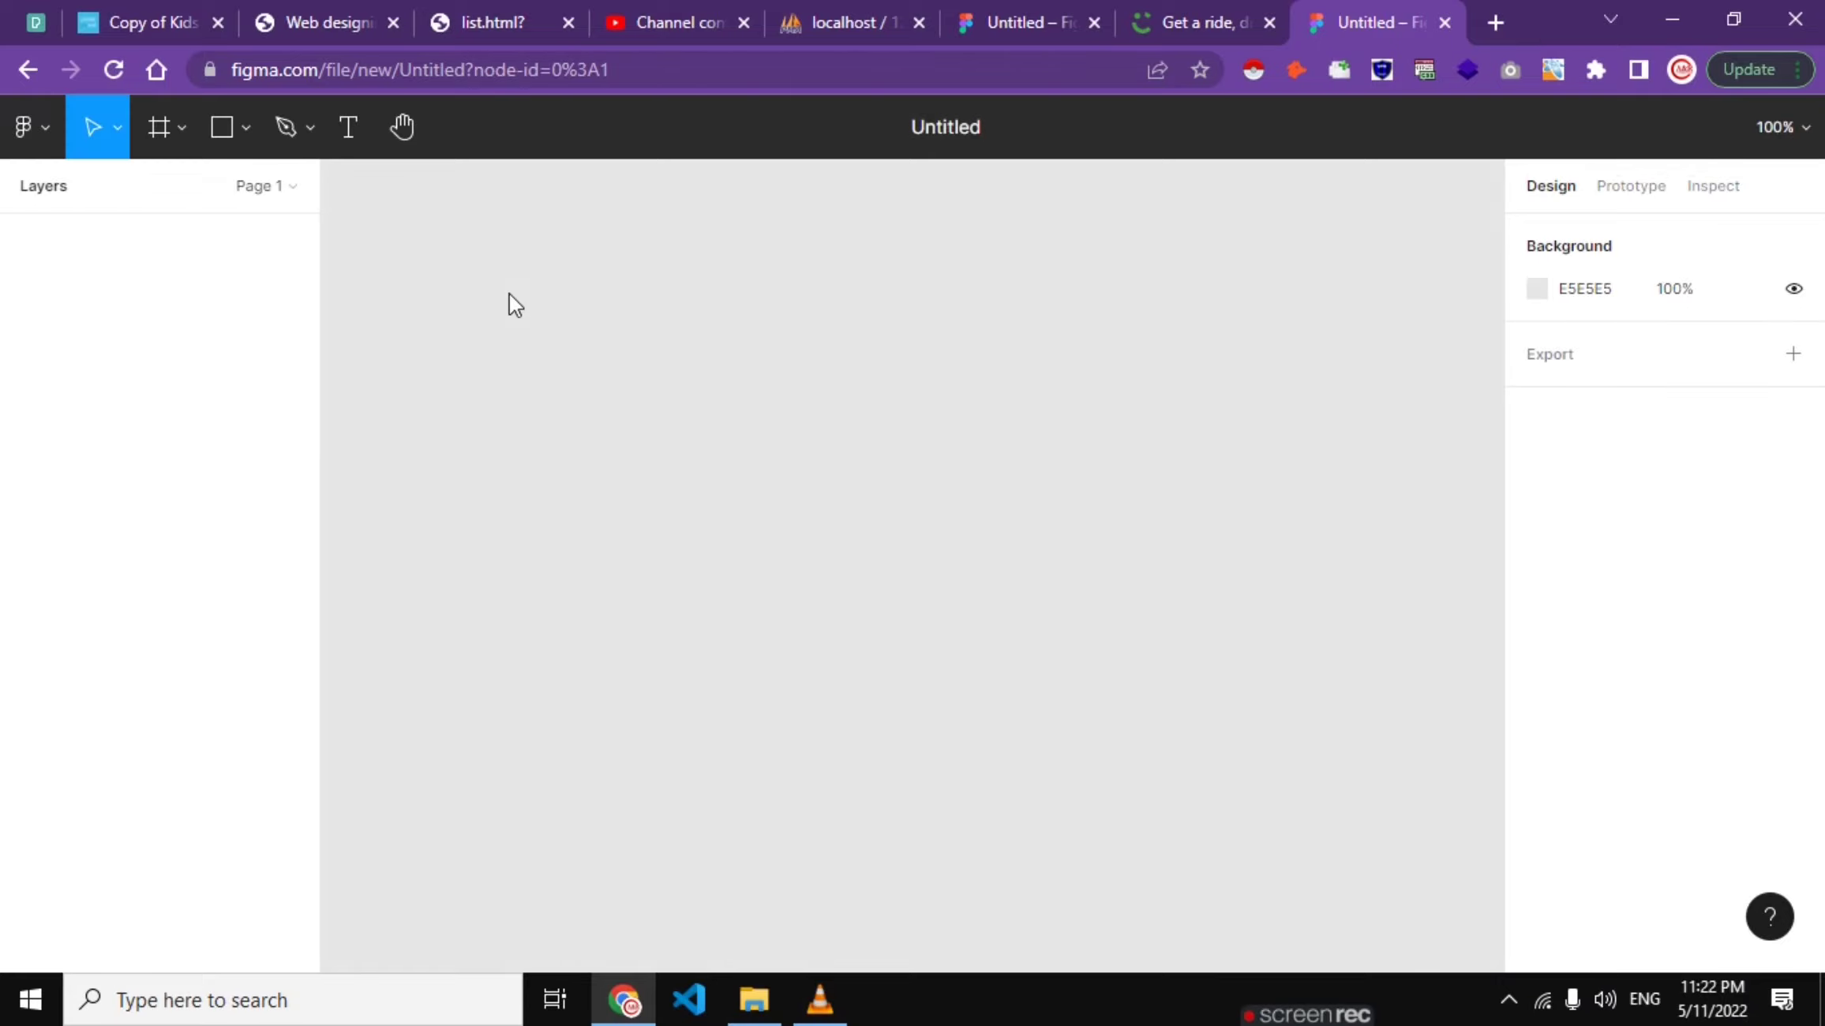
Step: Add a Desktop preset frame and change its height to 4024
left_click(164, 116)
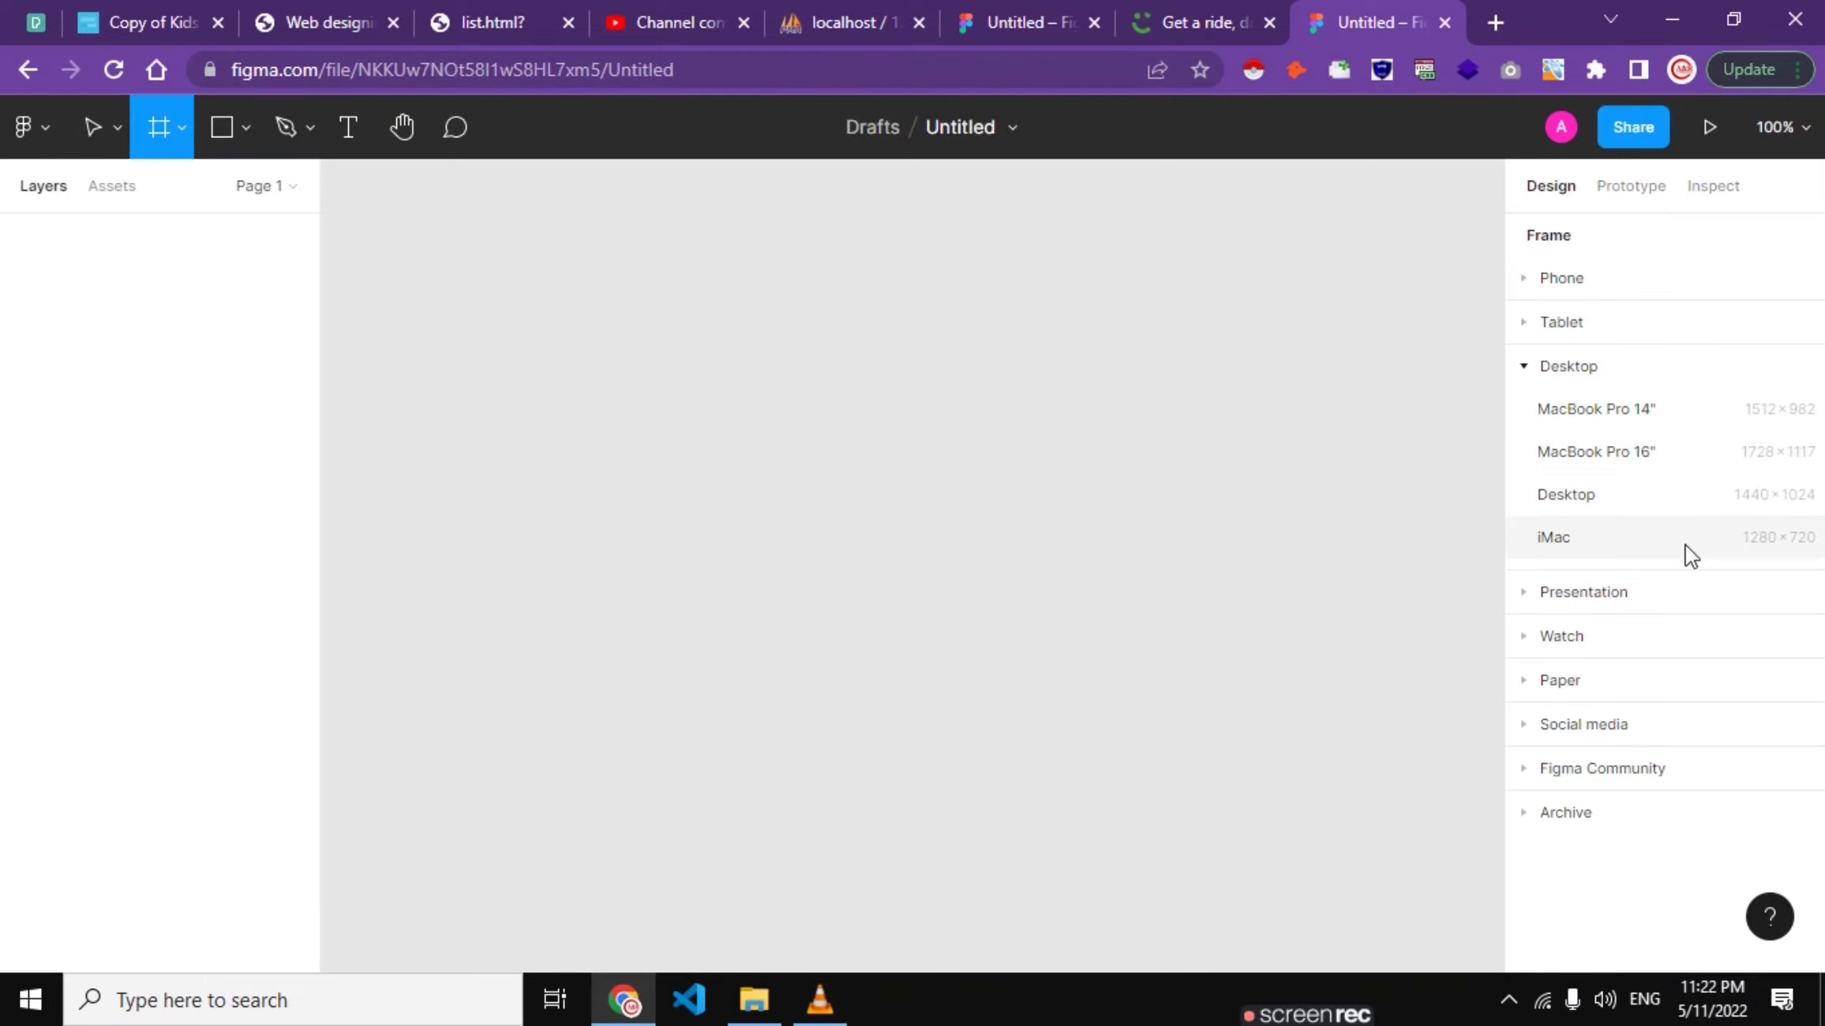
left_click(1675, 511)
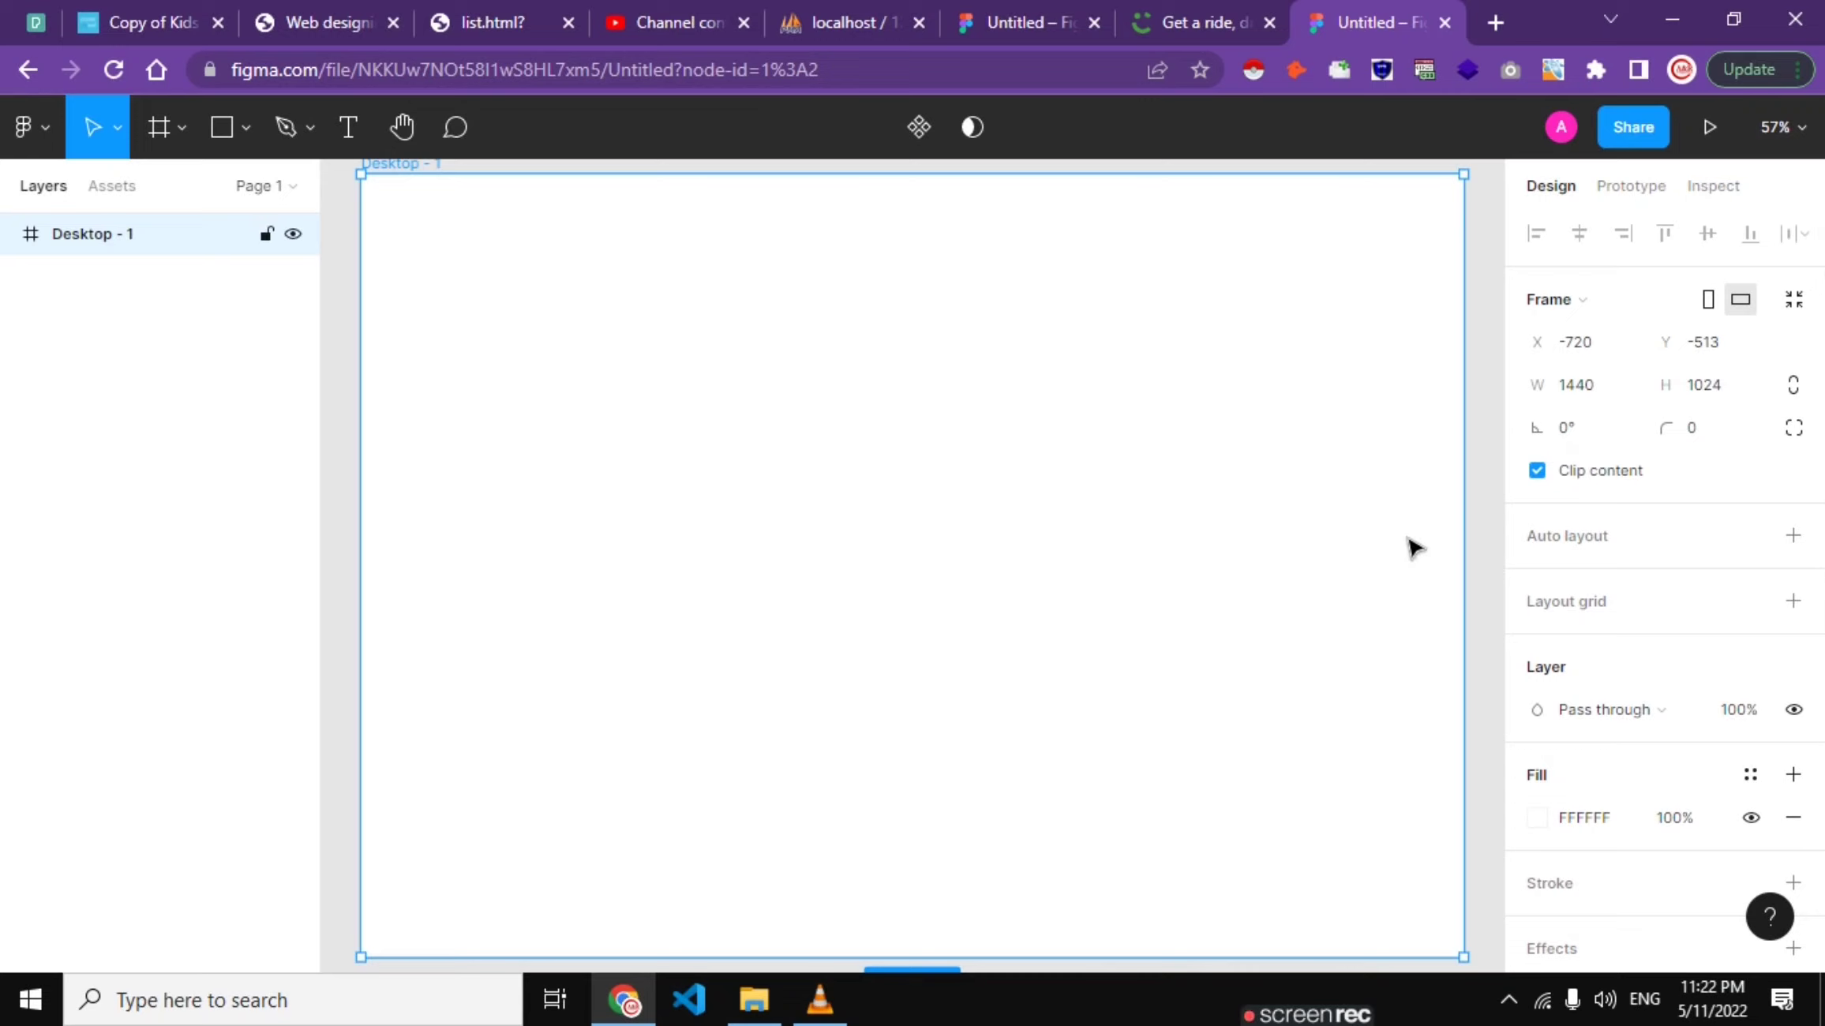
scroll(1326, 576, "down", 2)
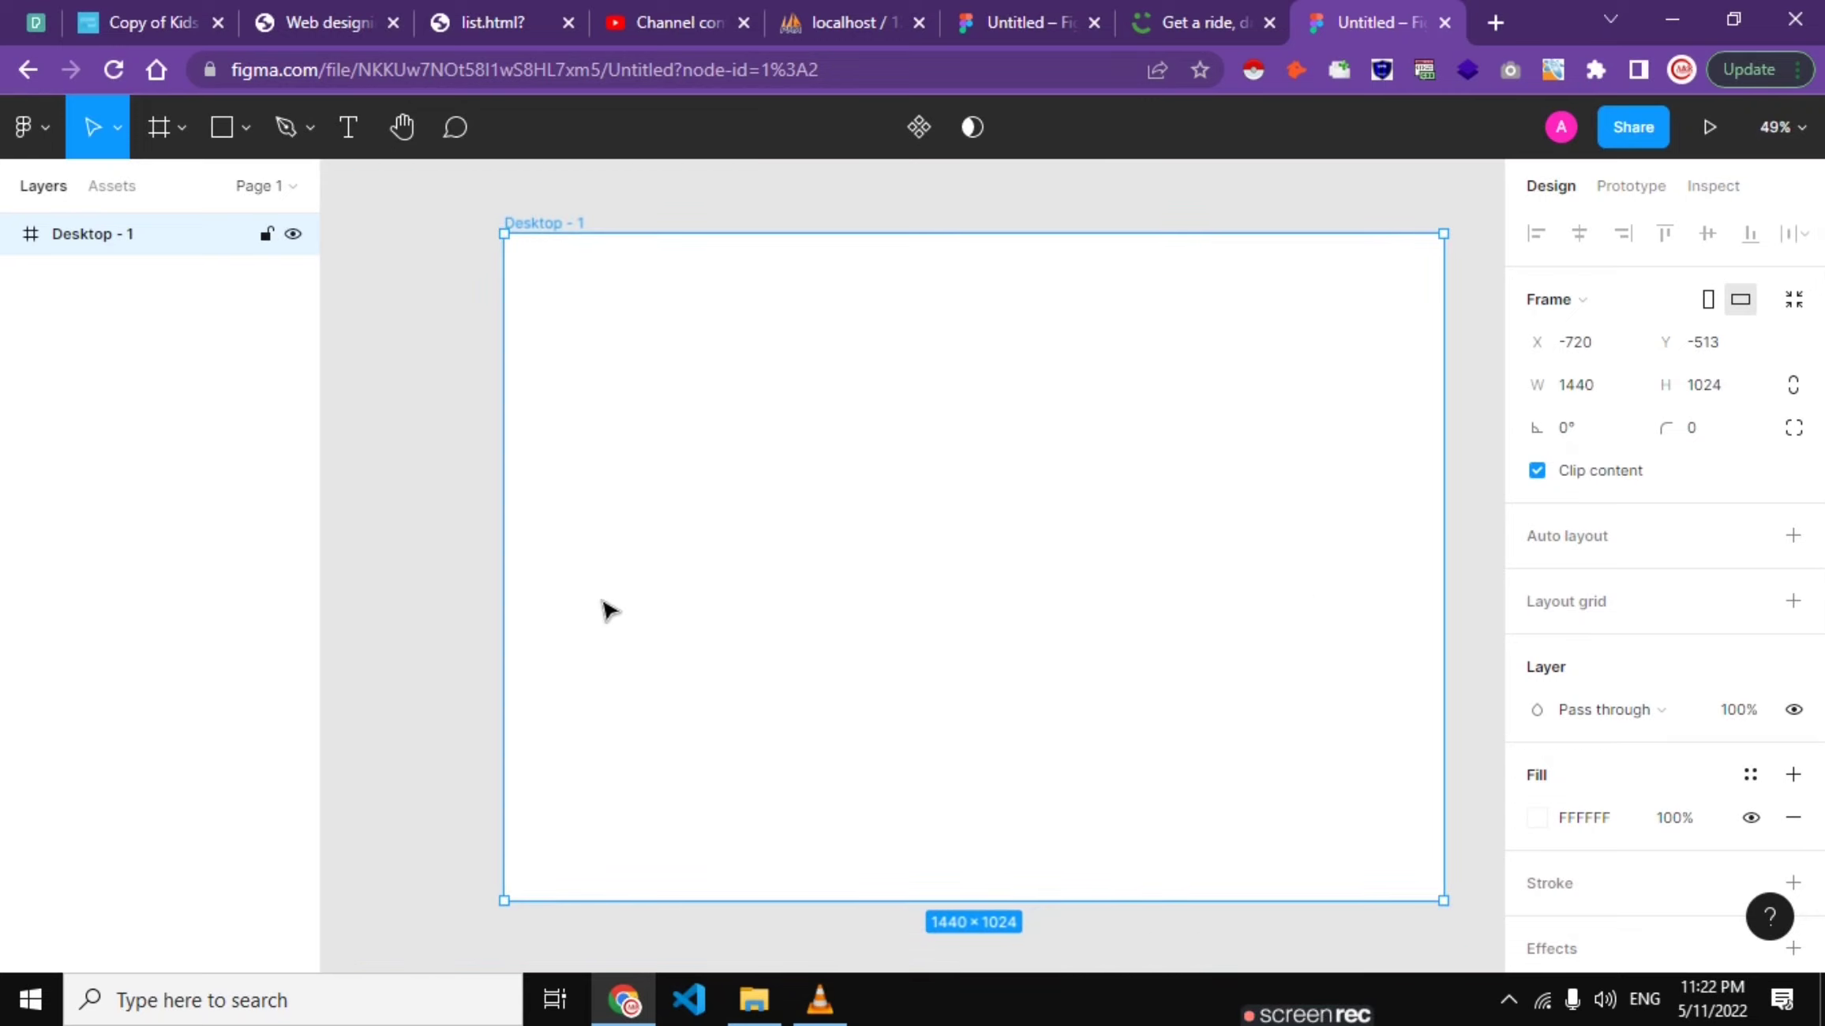
left_click(448, 566)
left_click(940, 508)
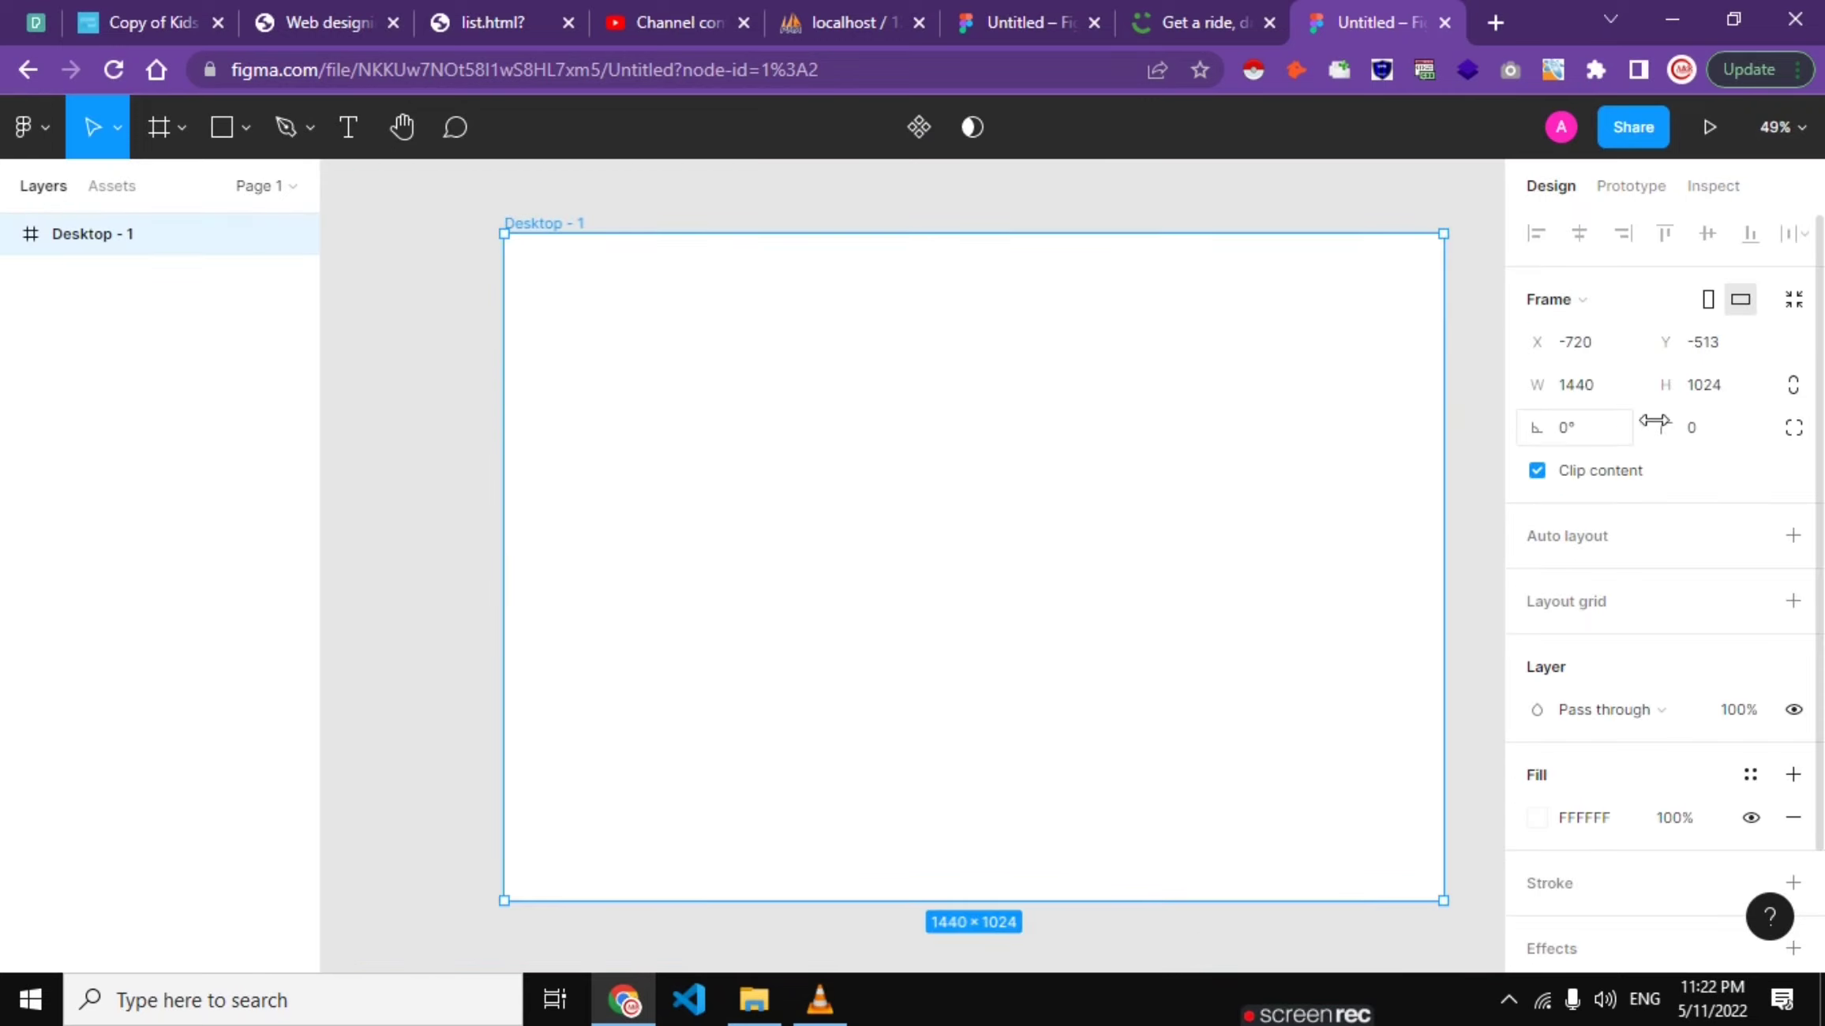
left_click(1694, 389)
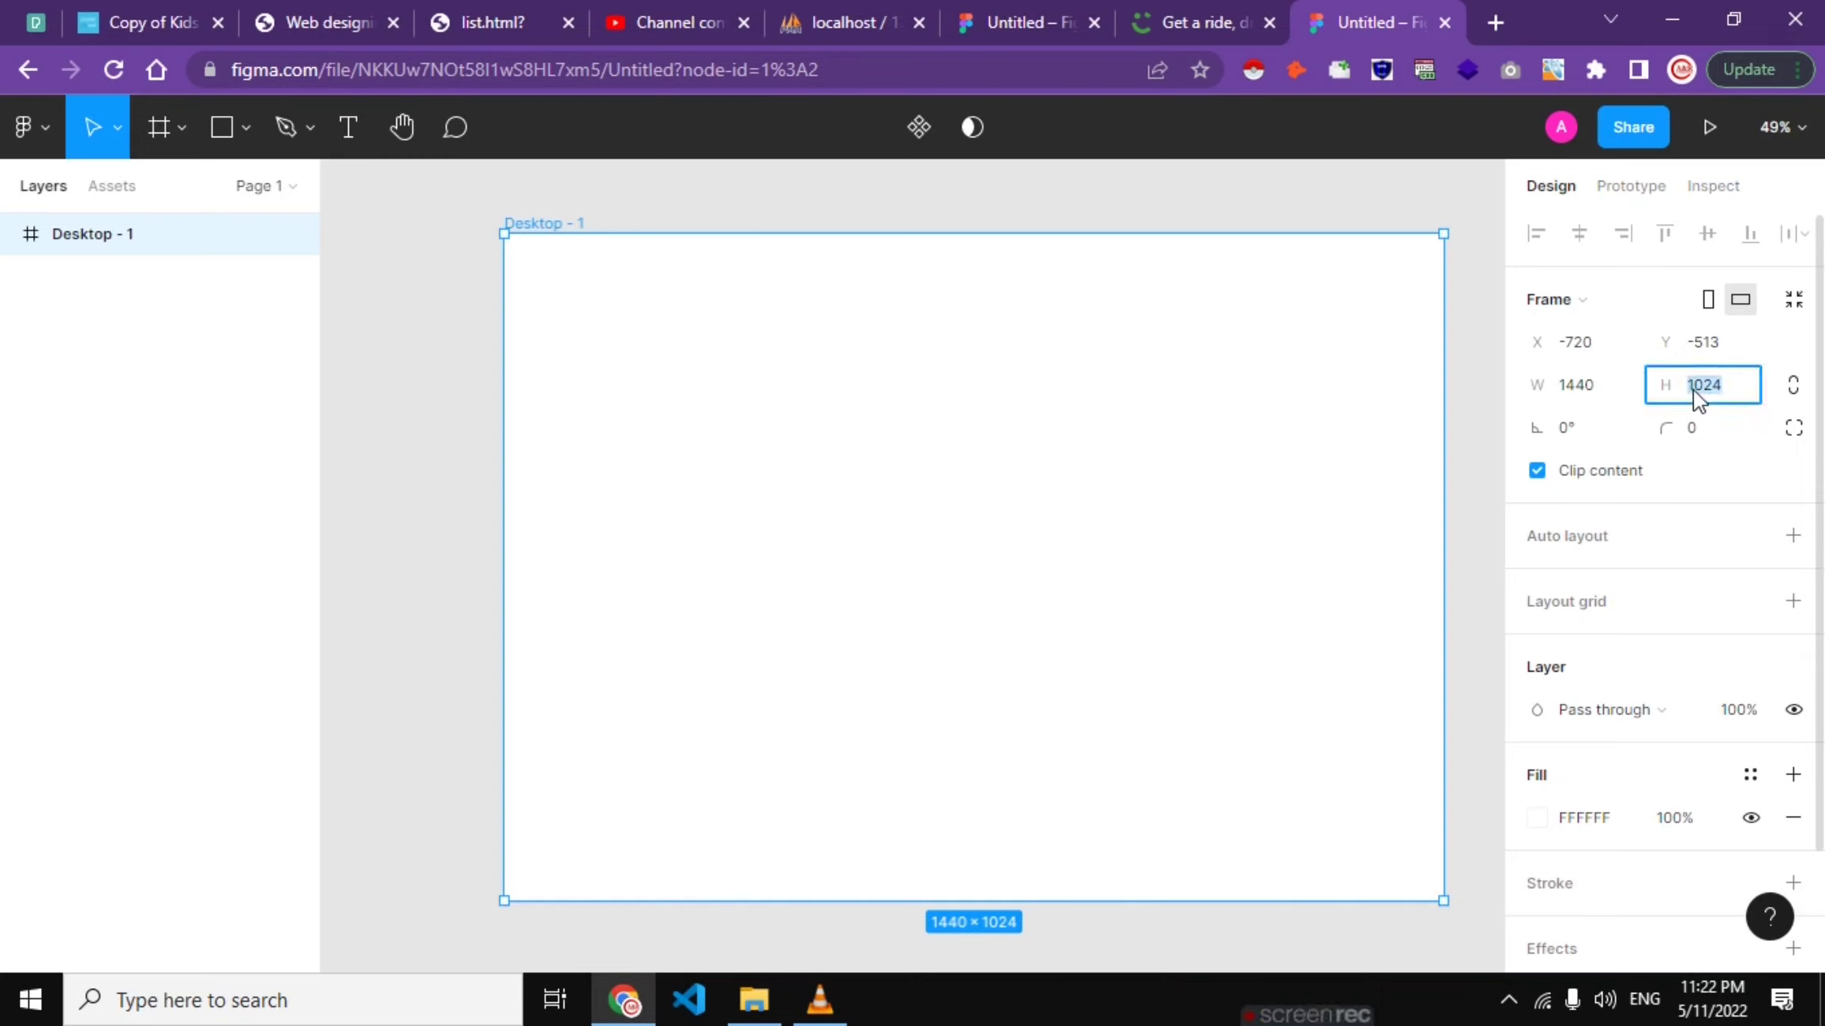
left_click(1694, 389)
key("BackSpace")
key("BackSpace")
type("40")
key("Return")
Step: Move the Desktop - 1 frame up and to the right on the canvas
scroll(1271, 615, "down", 3, "ctrl")
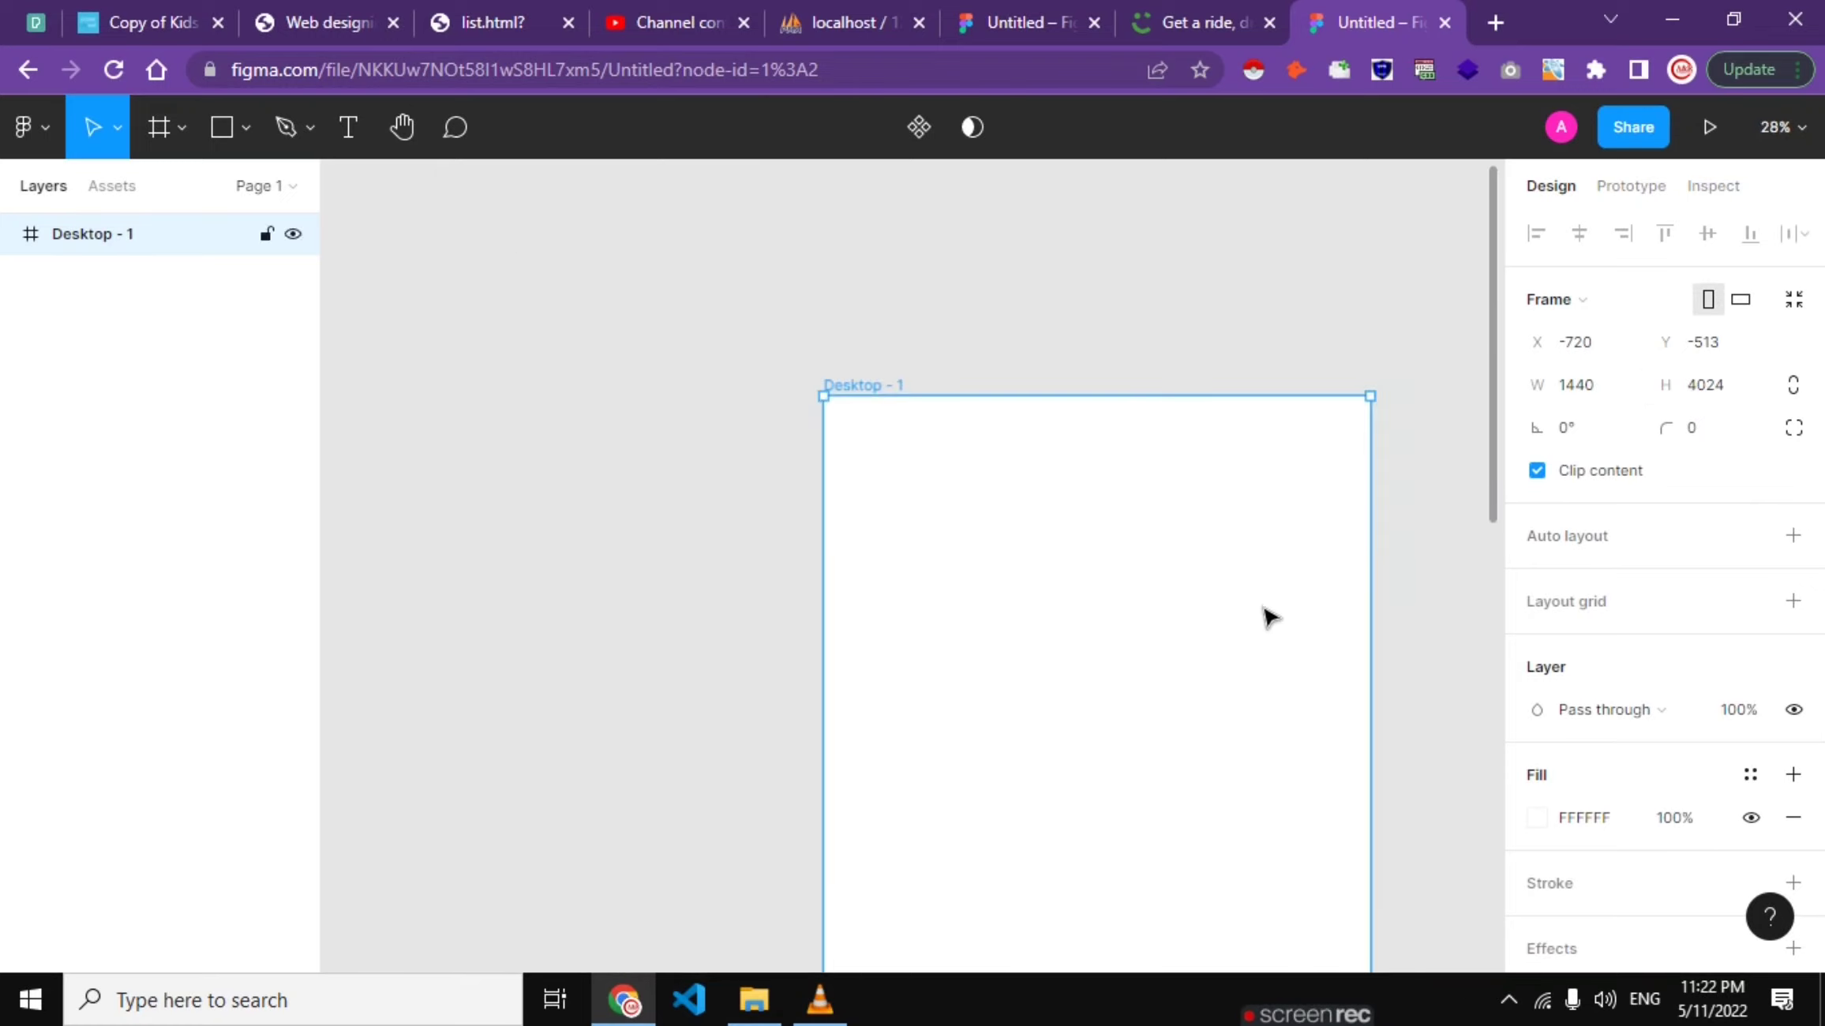
scroll(1271, 615, "down", 2, "ctrl")
scroll(1270, 612, "down", 5)
scroll(1263, 611, "up", 5)
scroll(1018, 558, "up", 3)
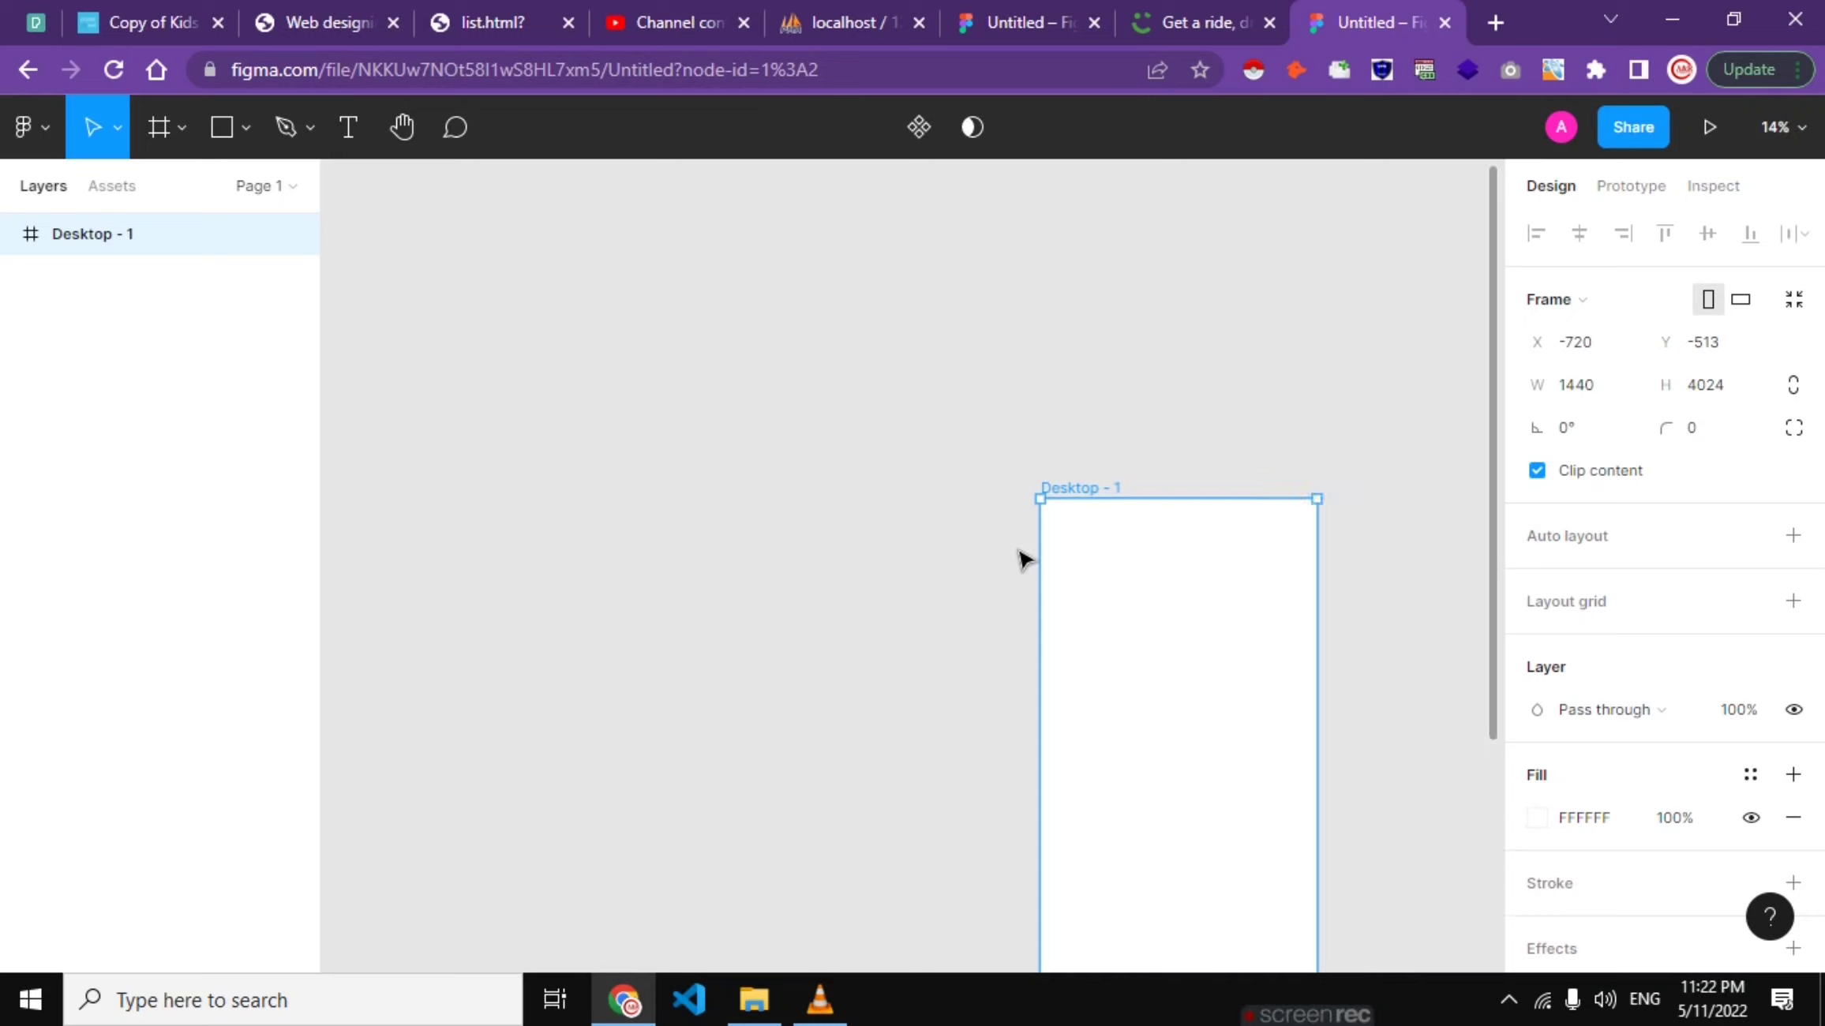
left_click(1018, 558)
scroll(1316, 559, "up", 3, "ctrl")
scroll(1316, 558, "up", 2, "ctrl")
scroll(1316, 558, "up", 3, "ctrl")
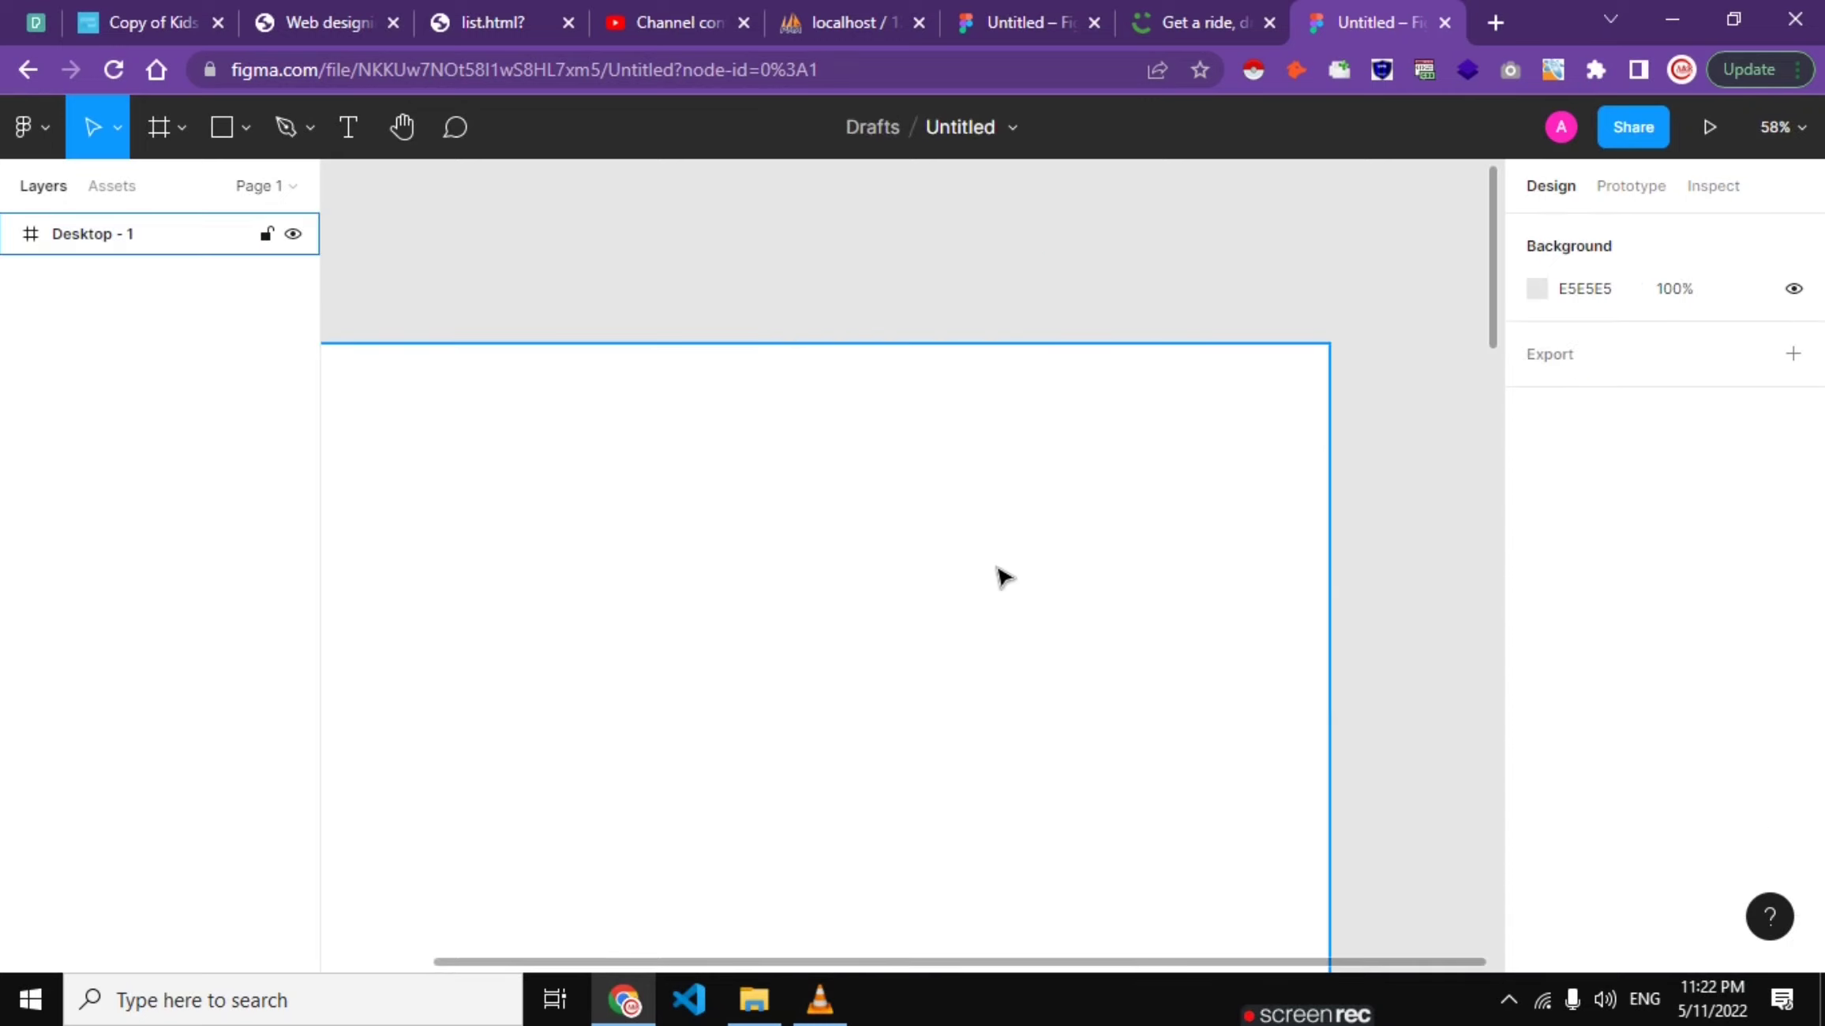
scroll(719, 438, "down", 1, "ctrl")
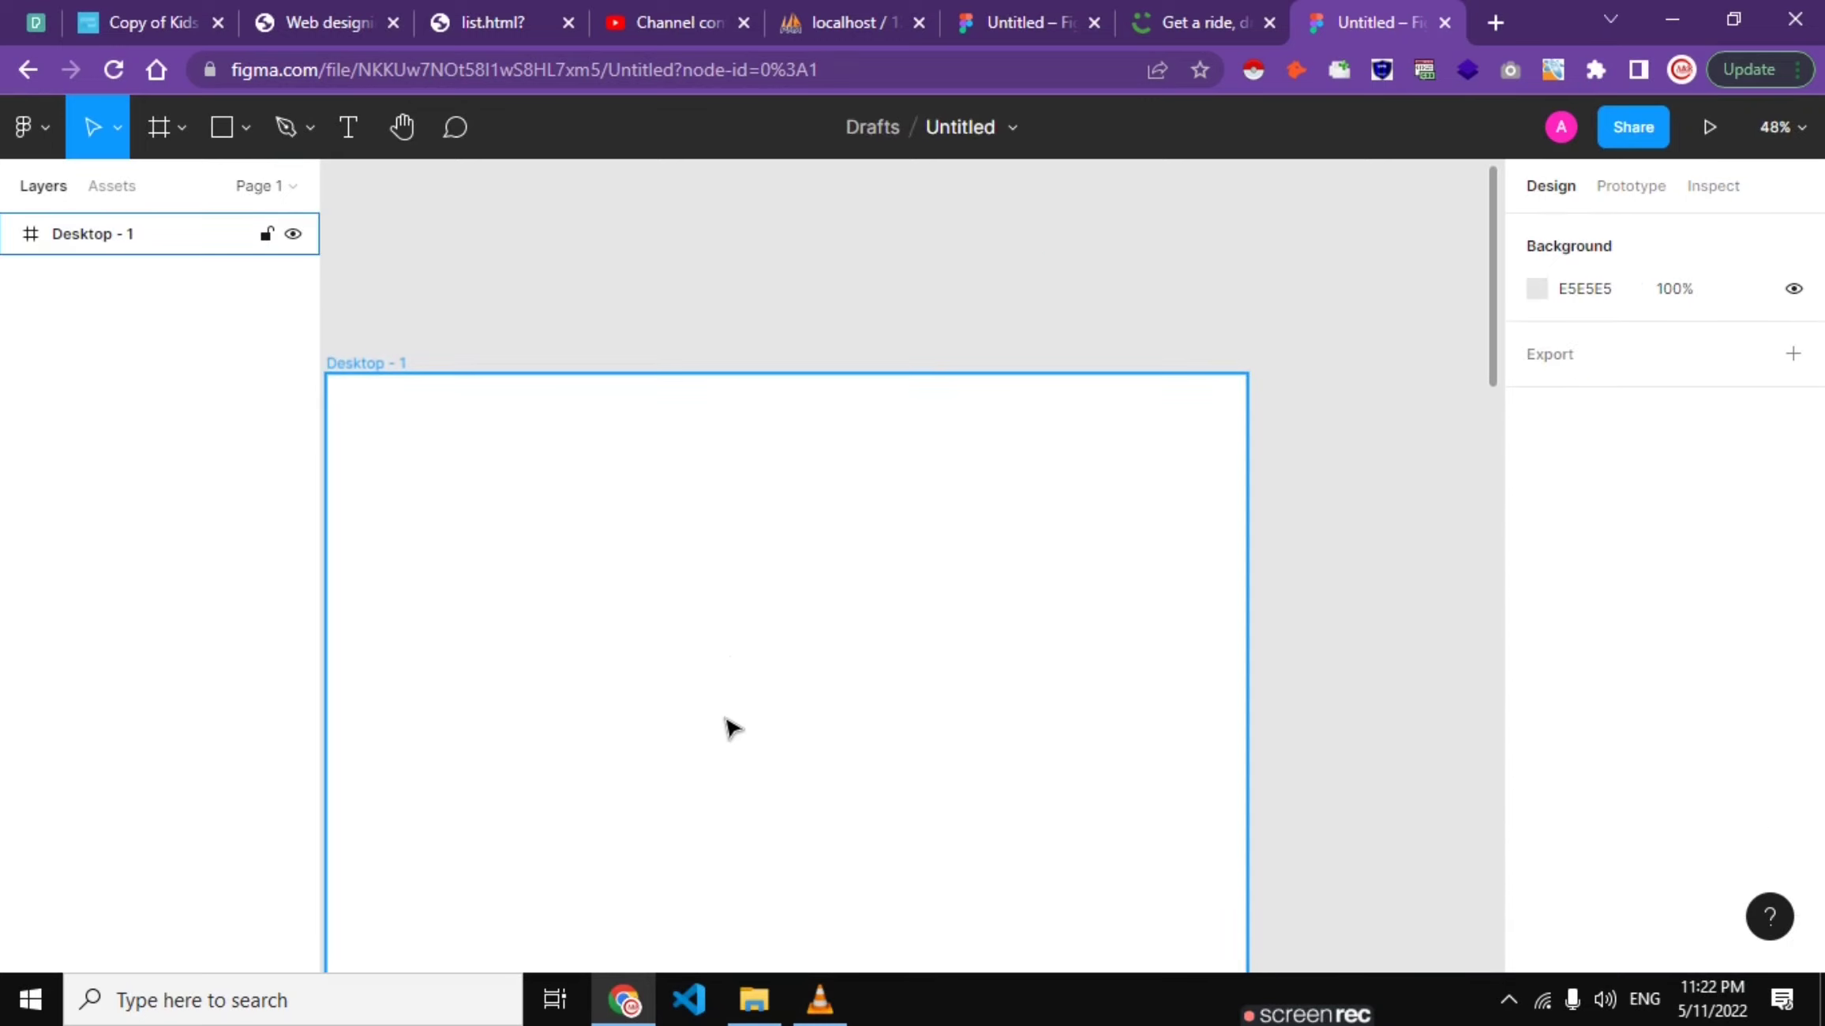
left_click_drag(436, 424, 550, 379)
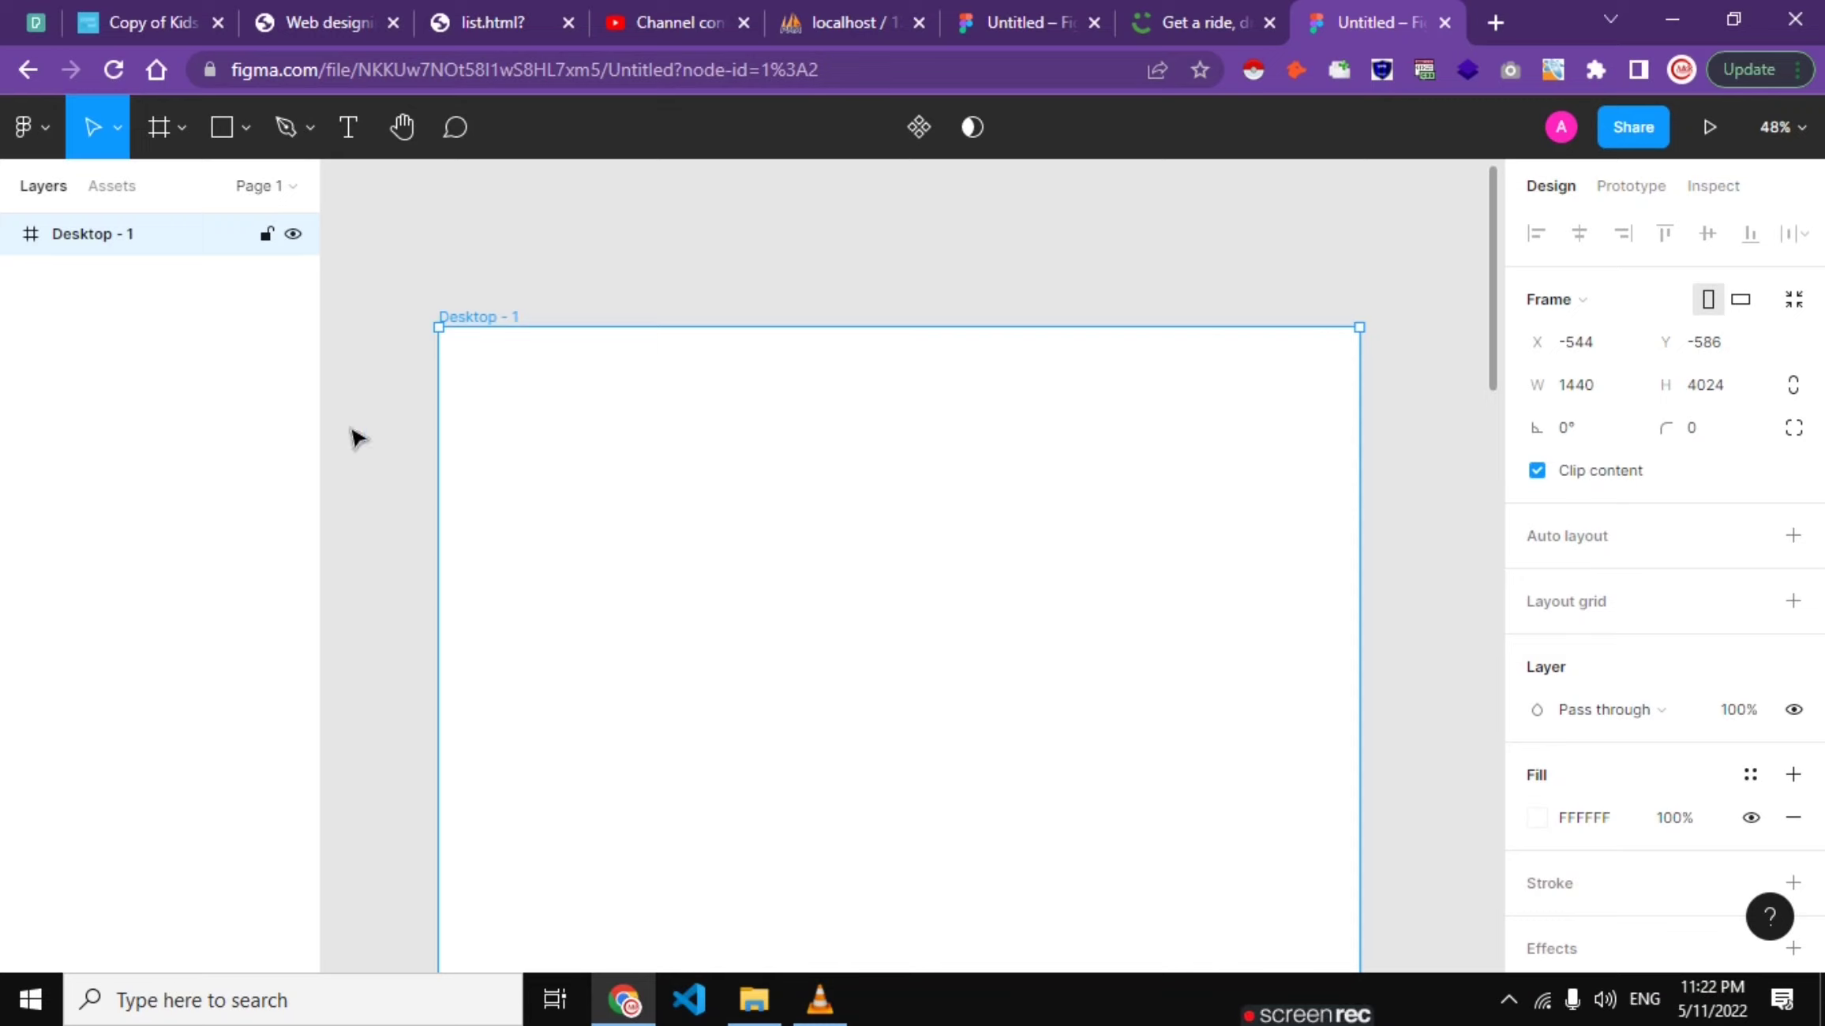
Step: Check the Iconify plugin's options under Manage plugins, then reopen the main menu
left_click(49, 131)
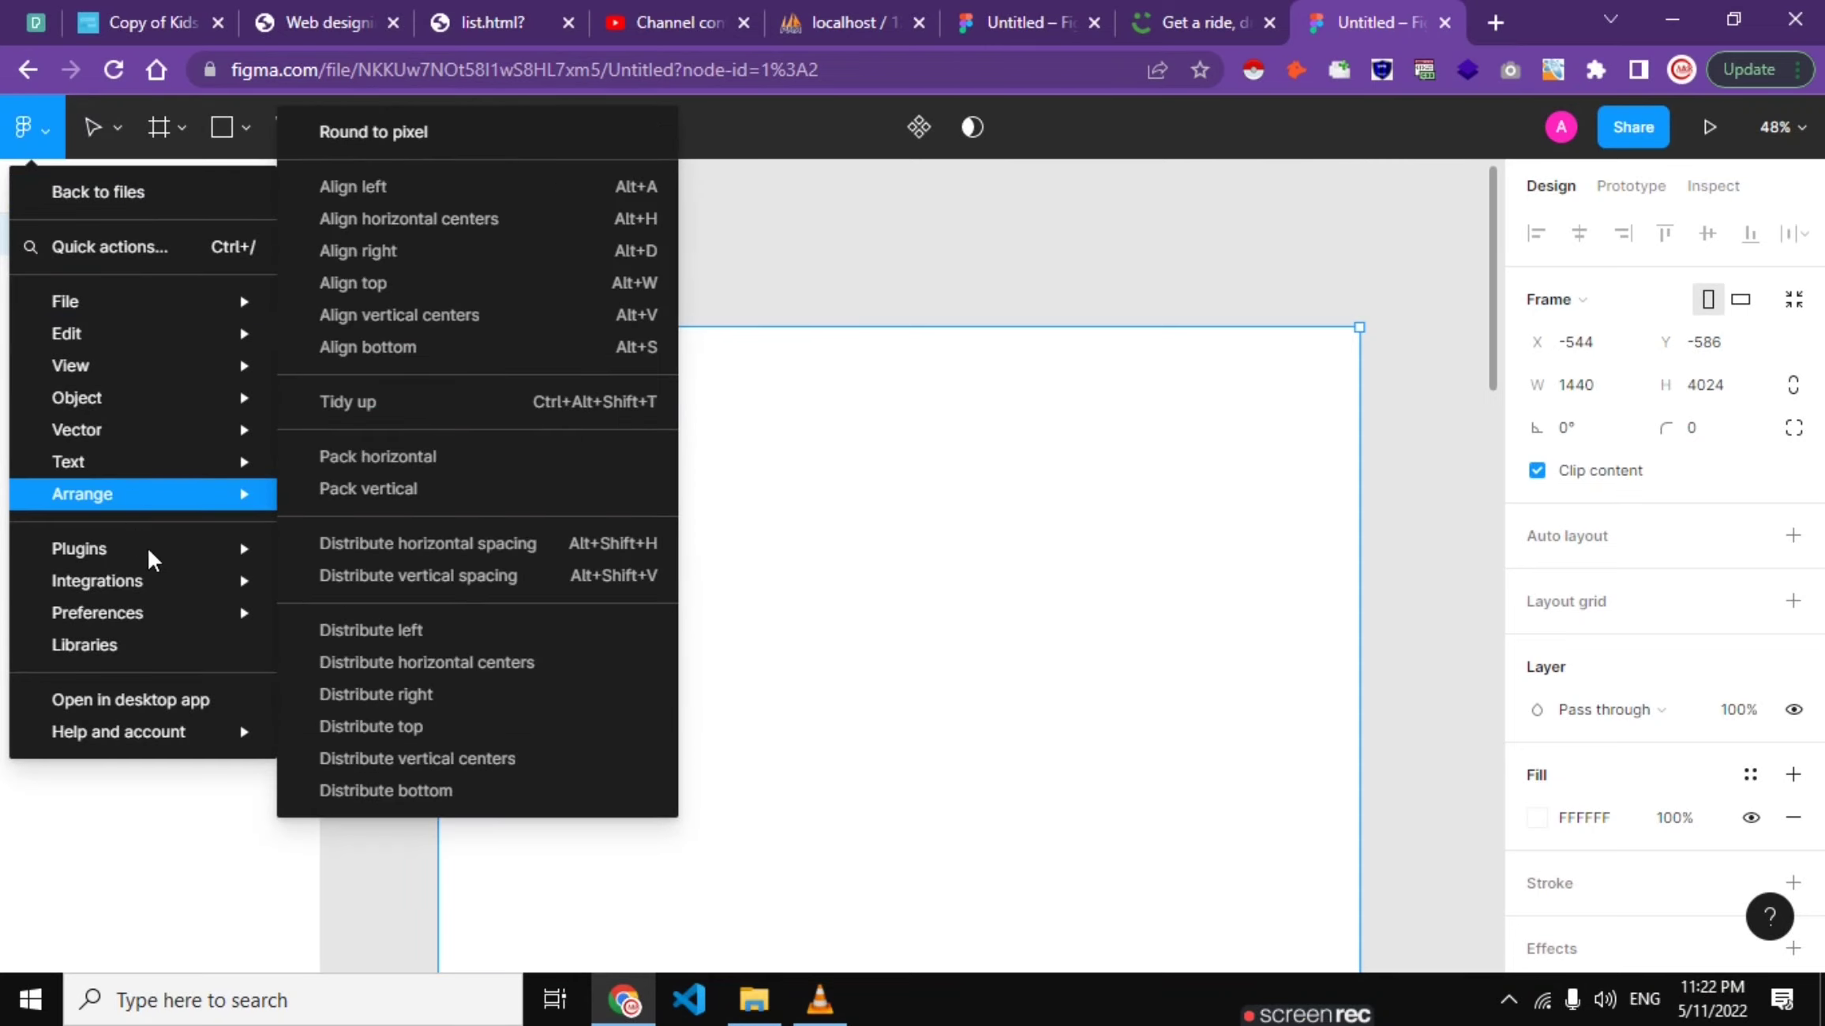
mouse_move(80, 549)
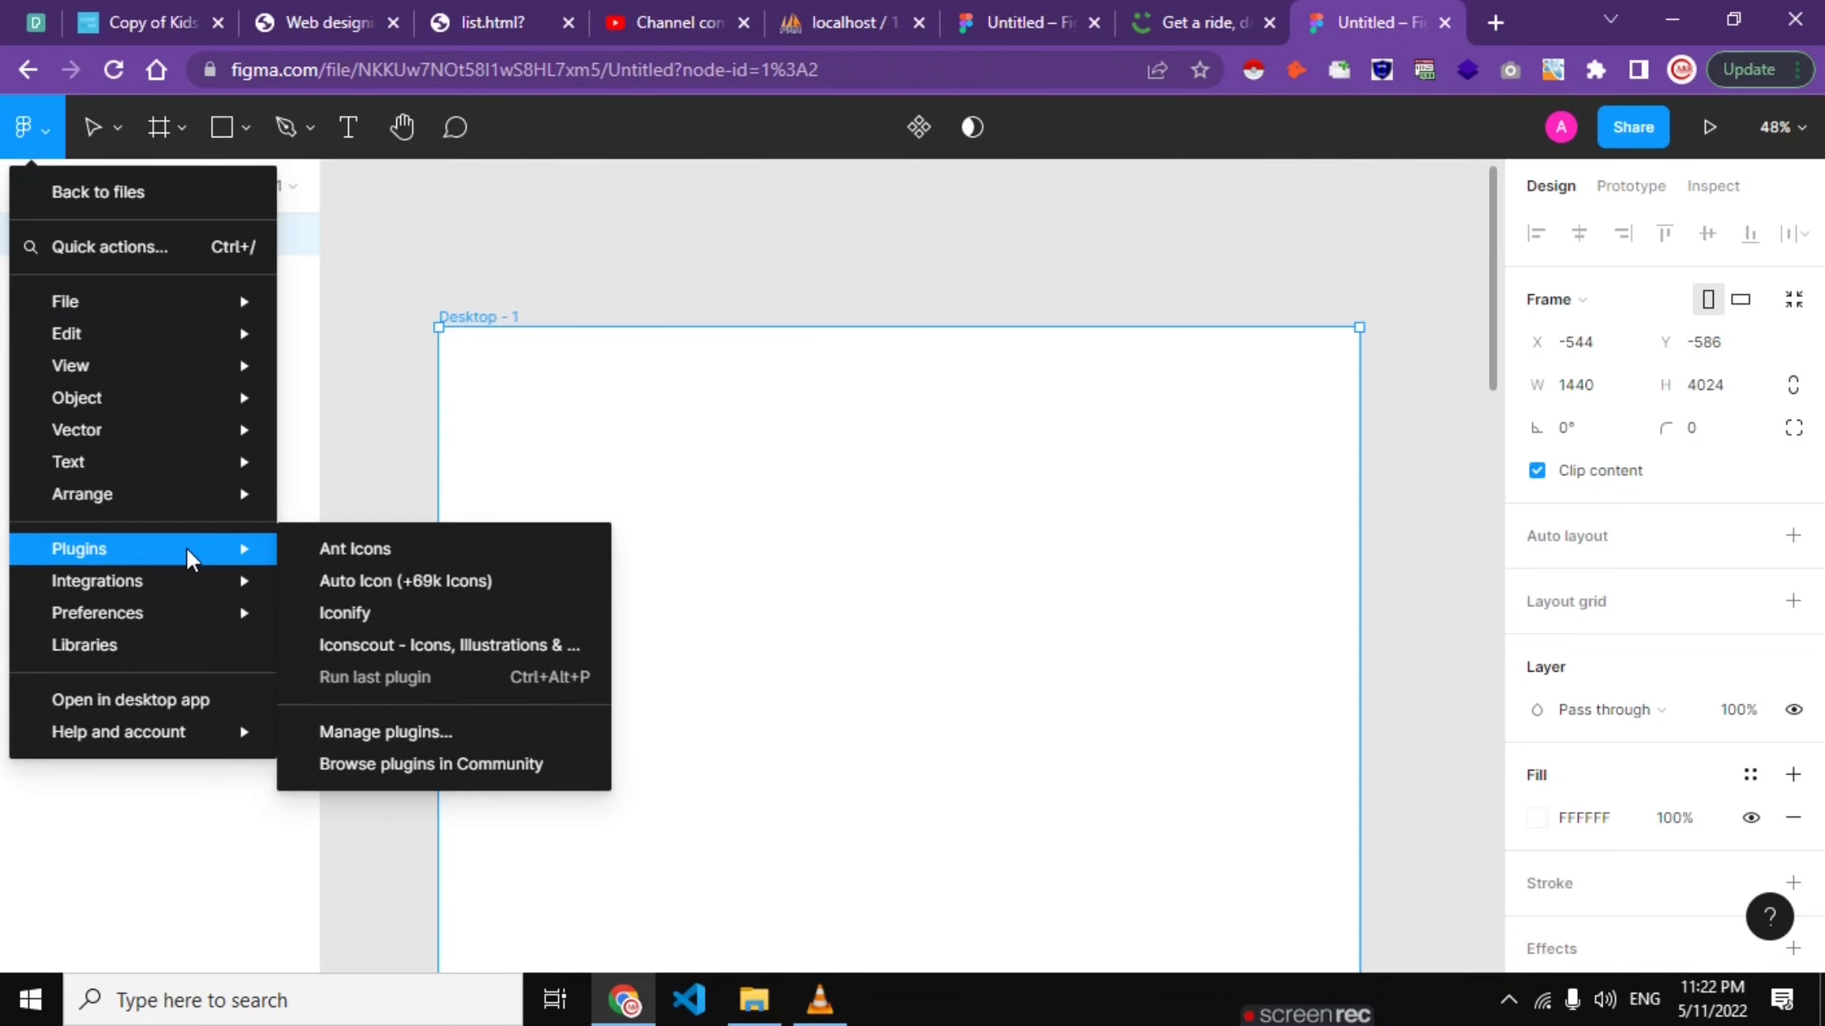
left_click(375, 732)
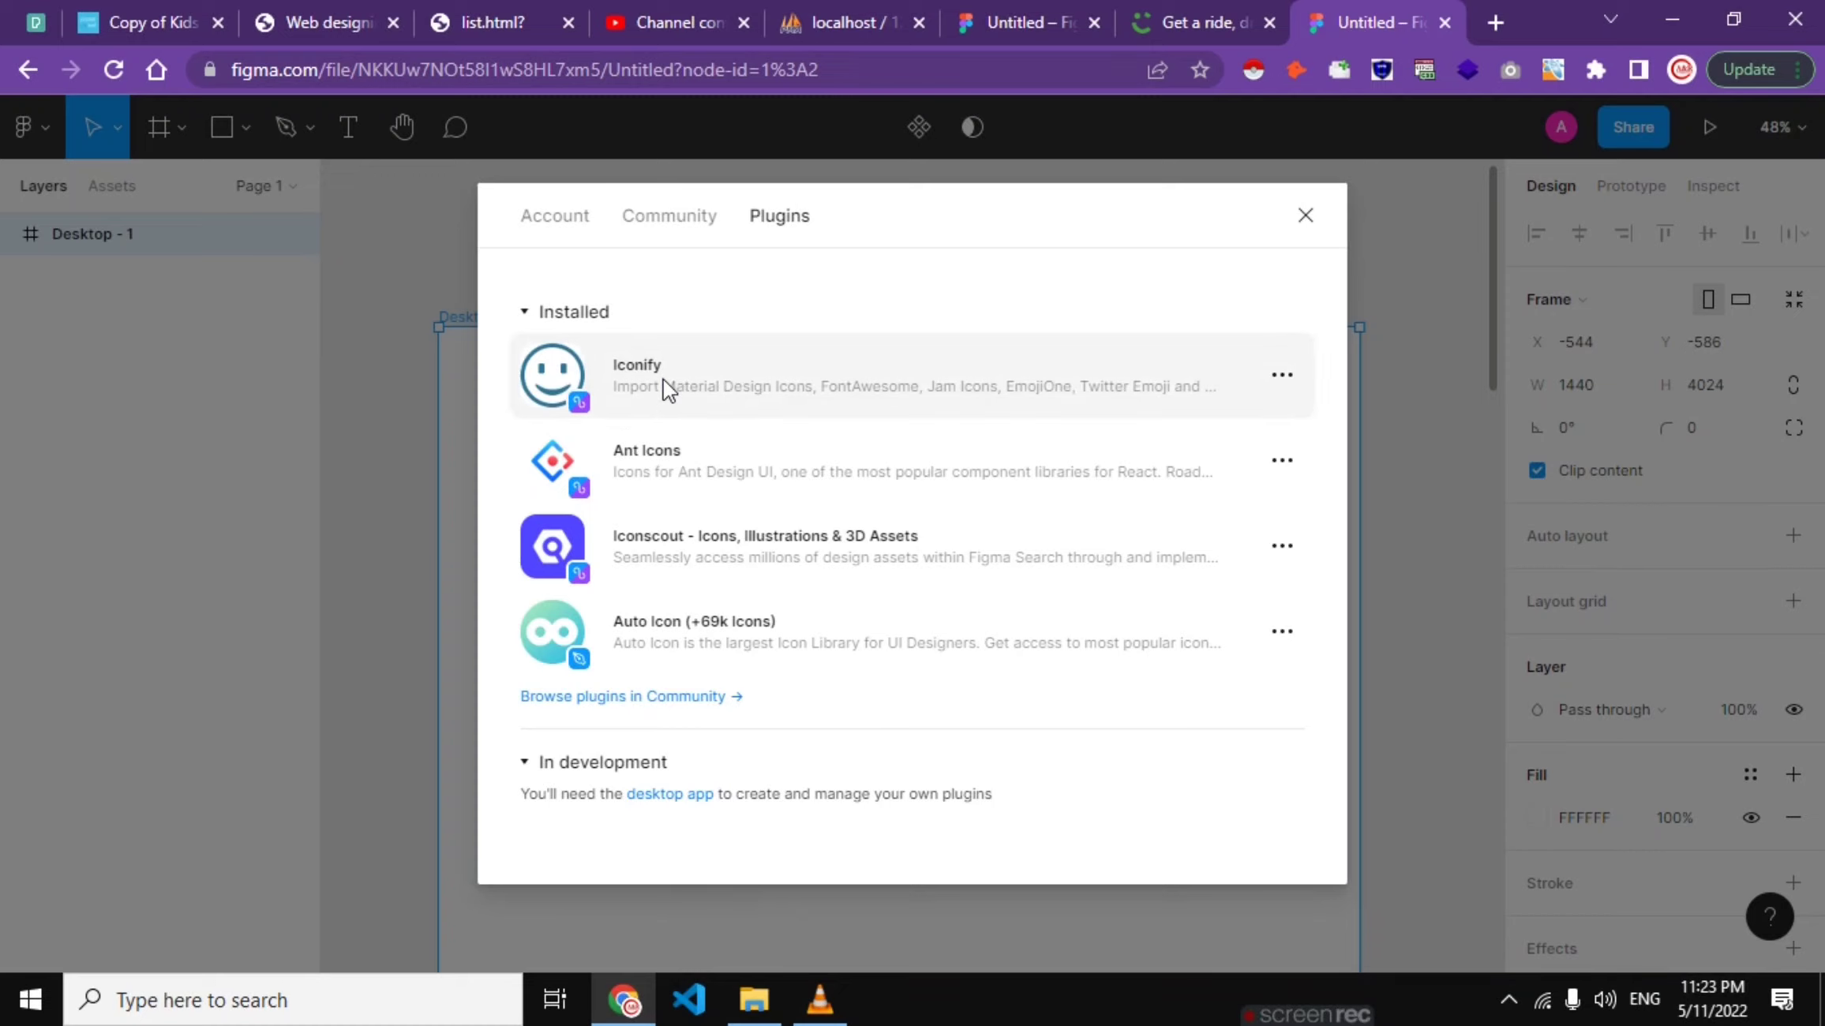
left_click(1284, 375)
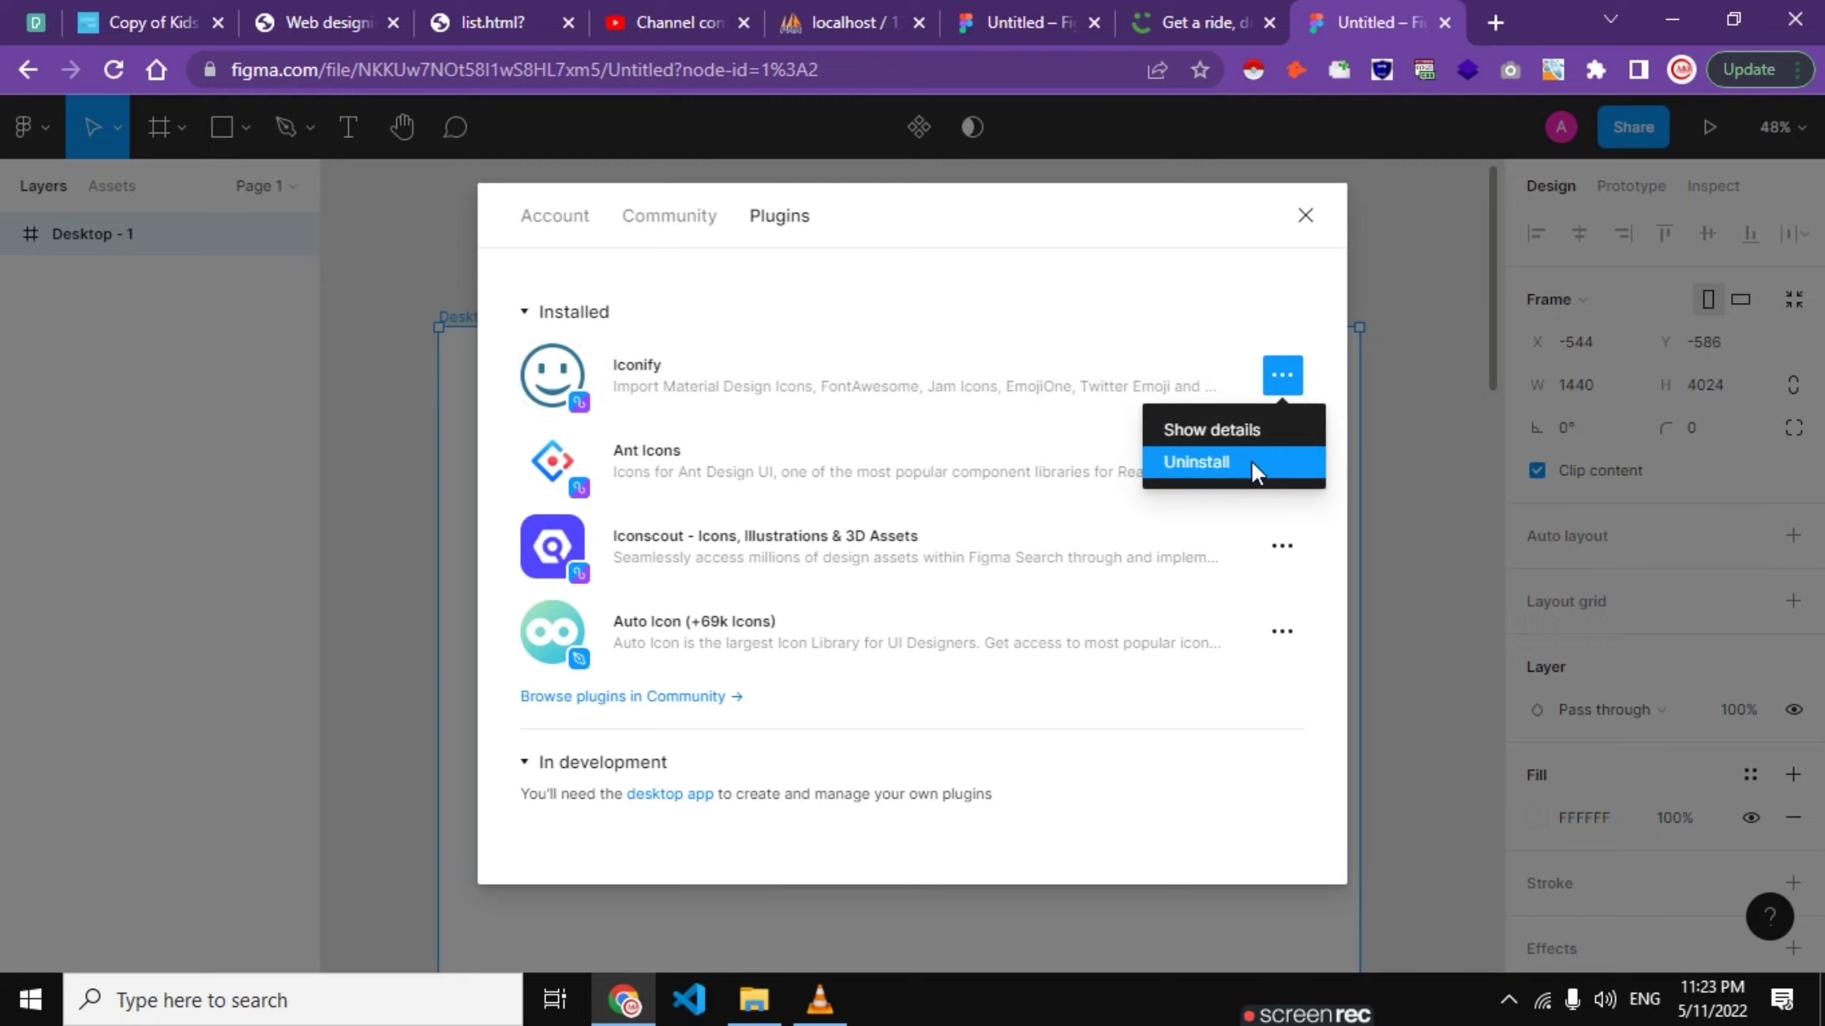
left_click(1306, 217)
left_click(30, 128)
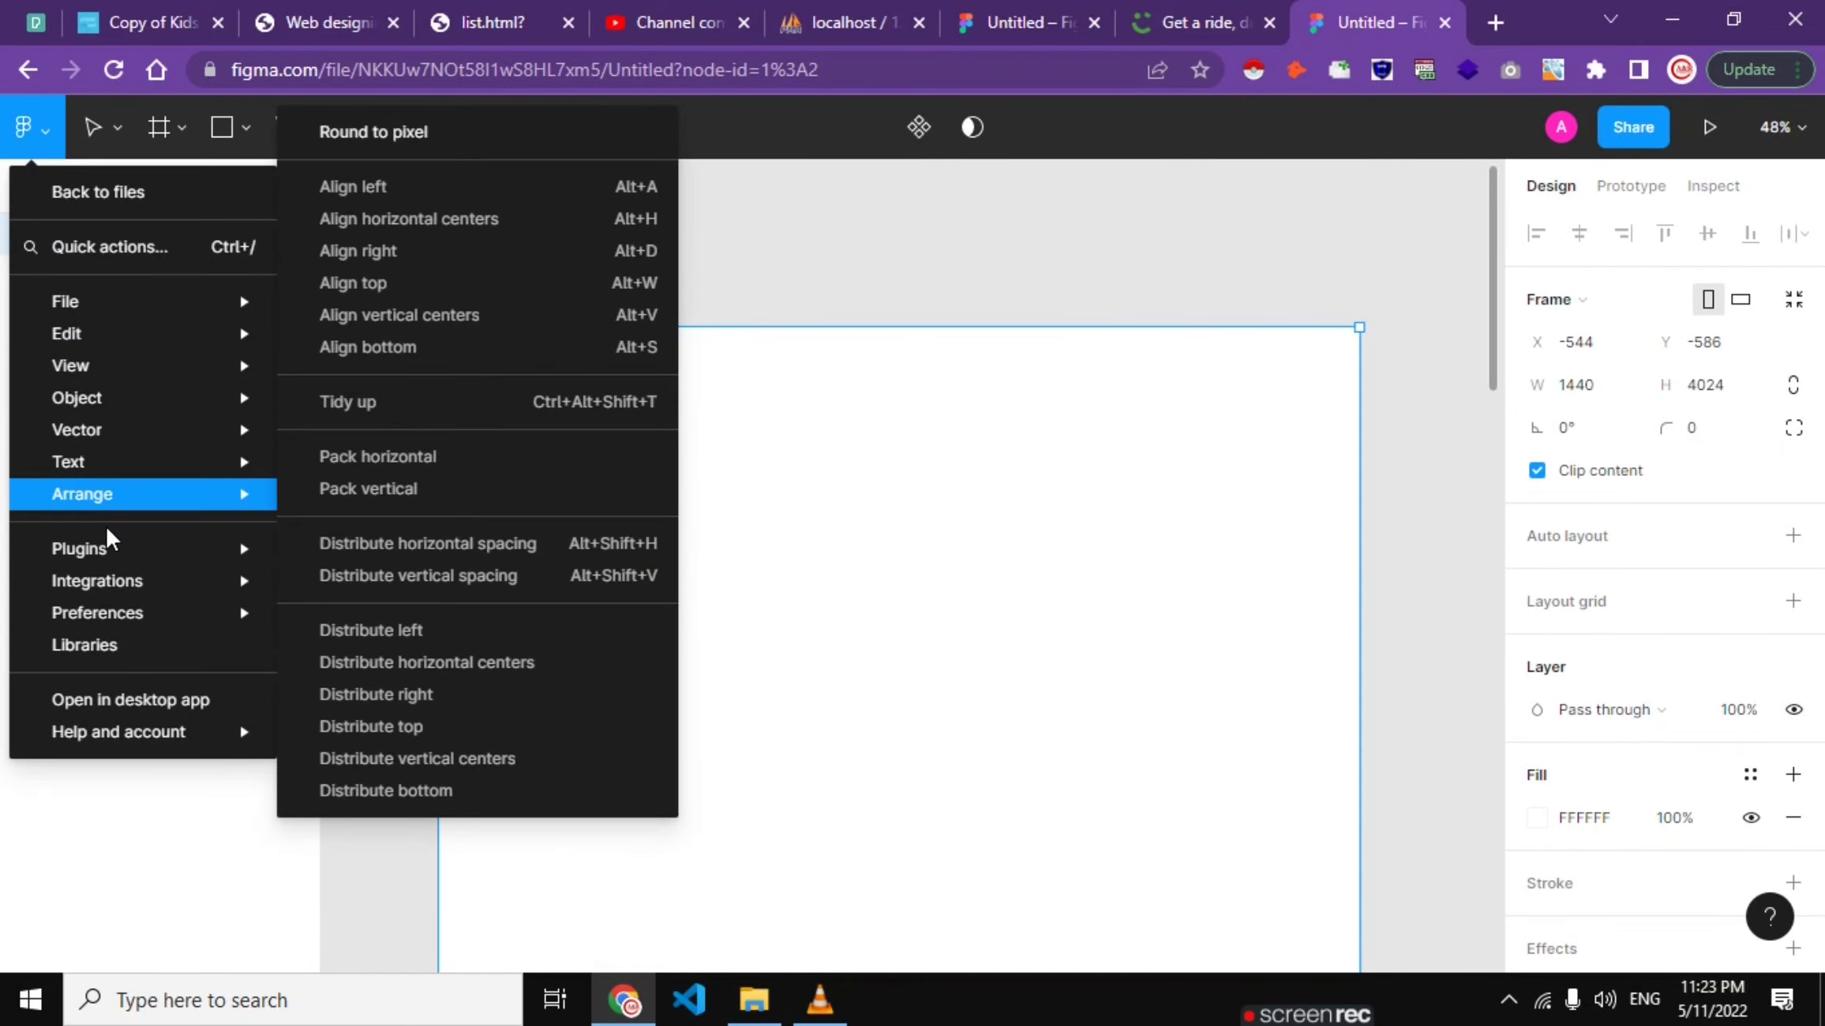
Step: Browse Iconify for 'menu' in Ant Design and Bootstrap Icons, then search 'location'
mouse_move(79, 548)
left_click(348, 615)
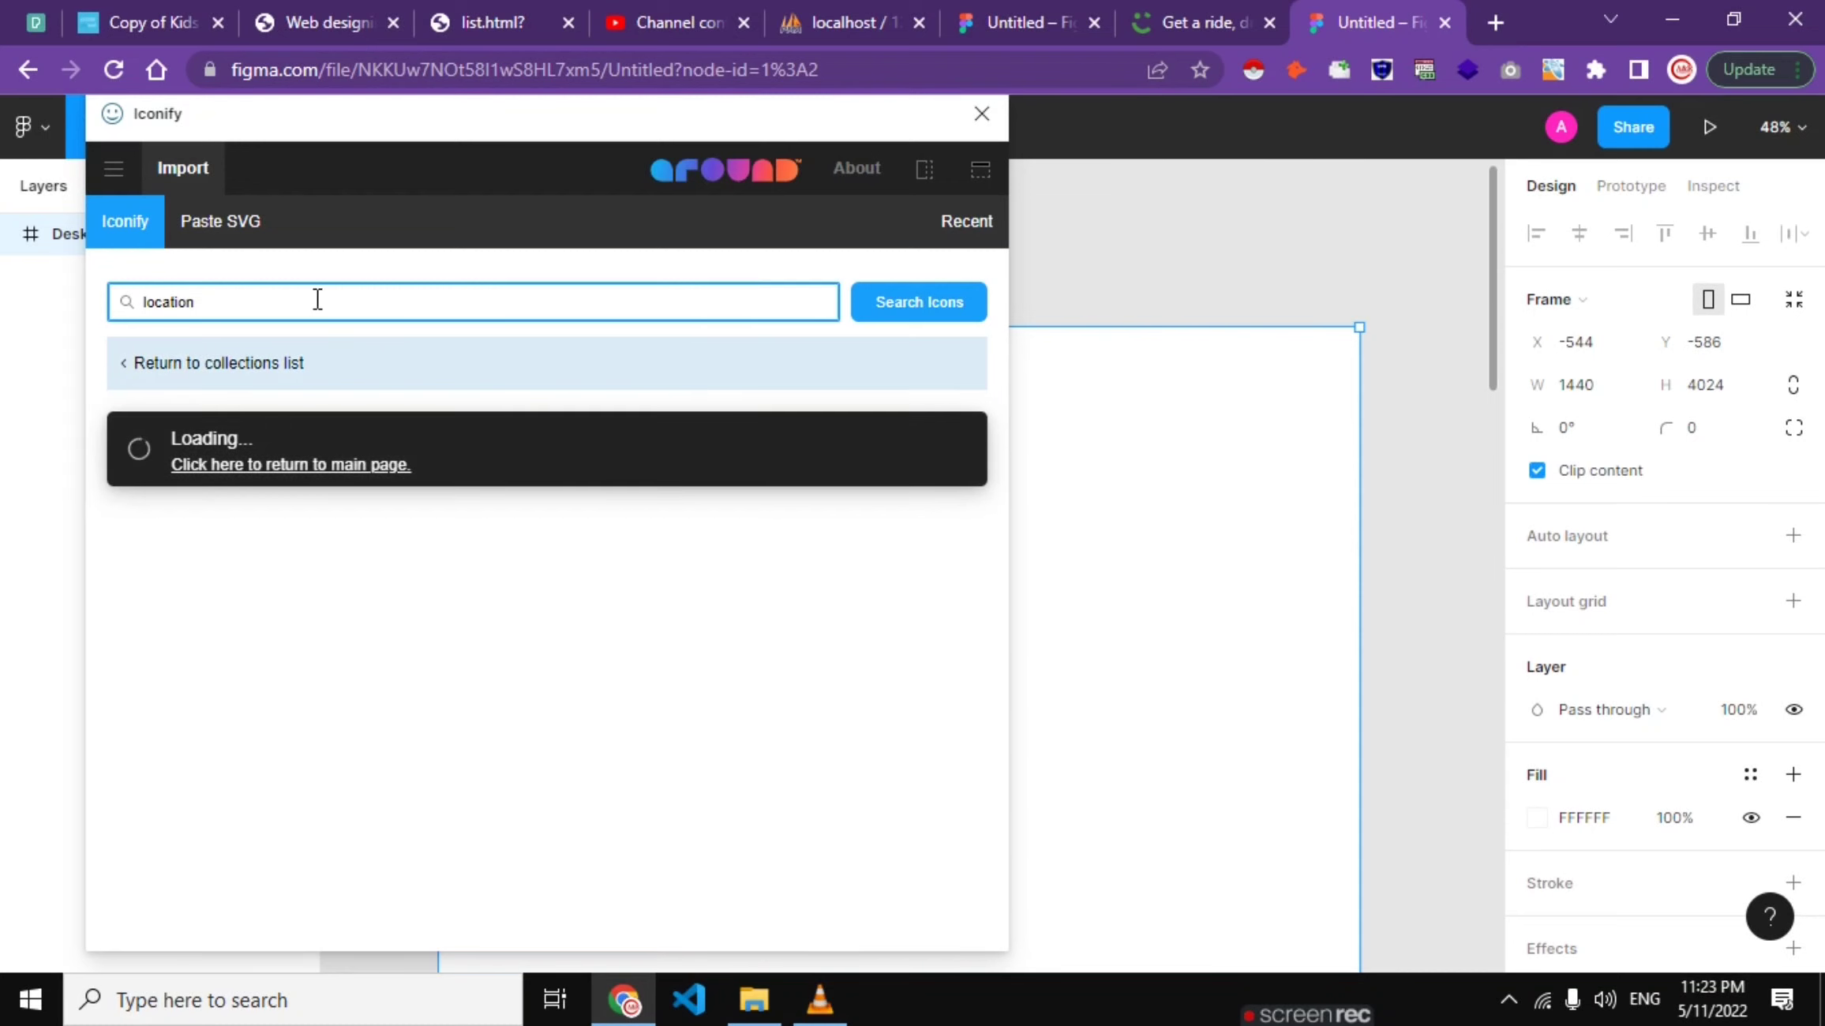
left_click_drag(316, 302, 101, 310)
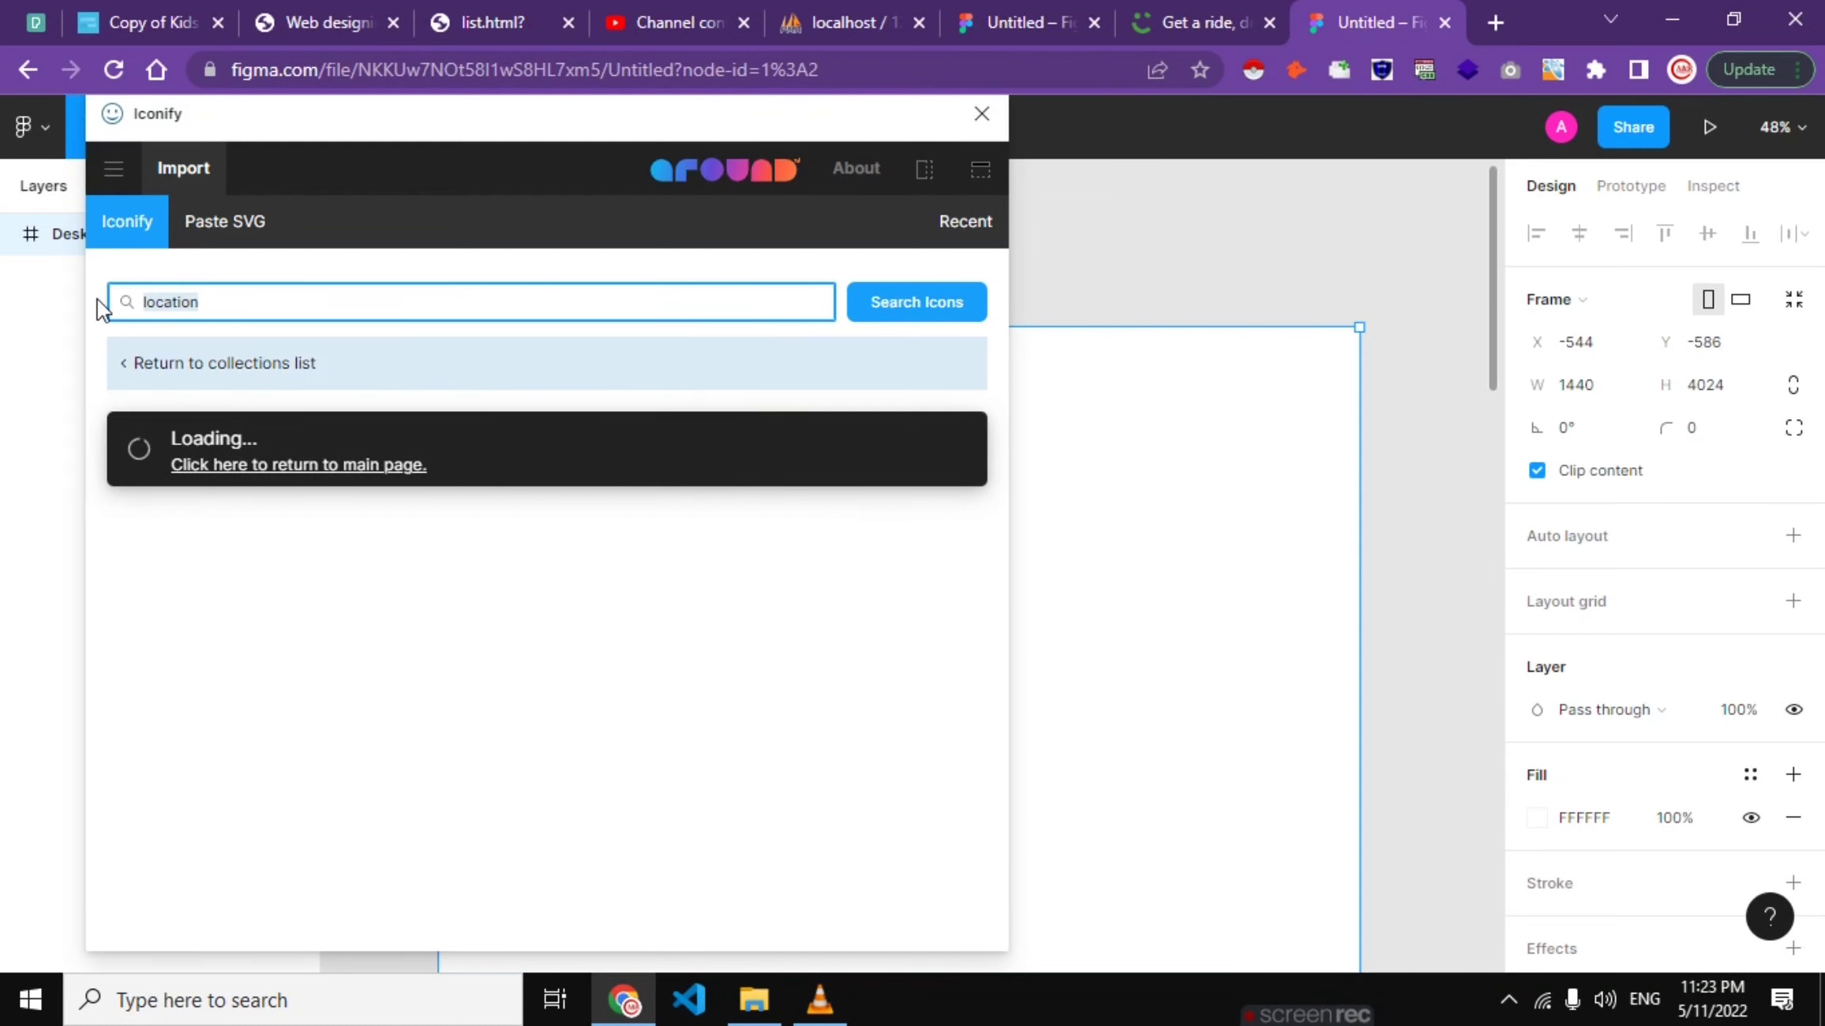
type("m")
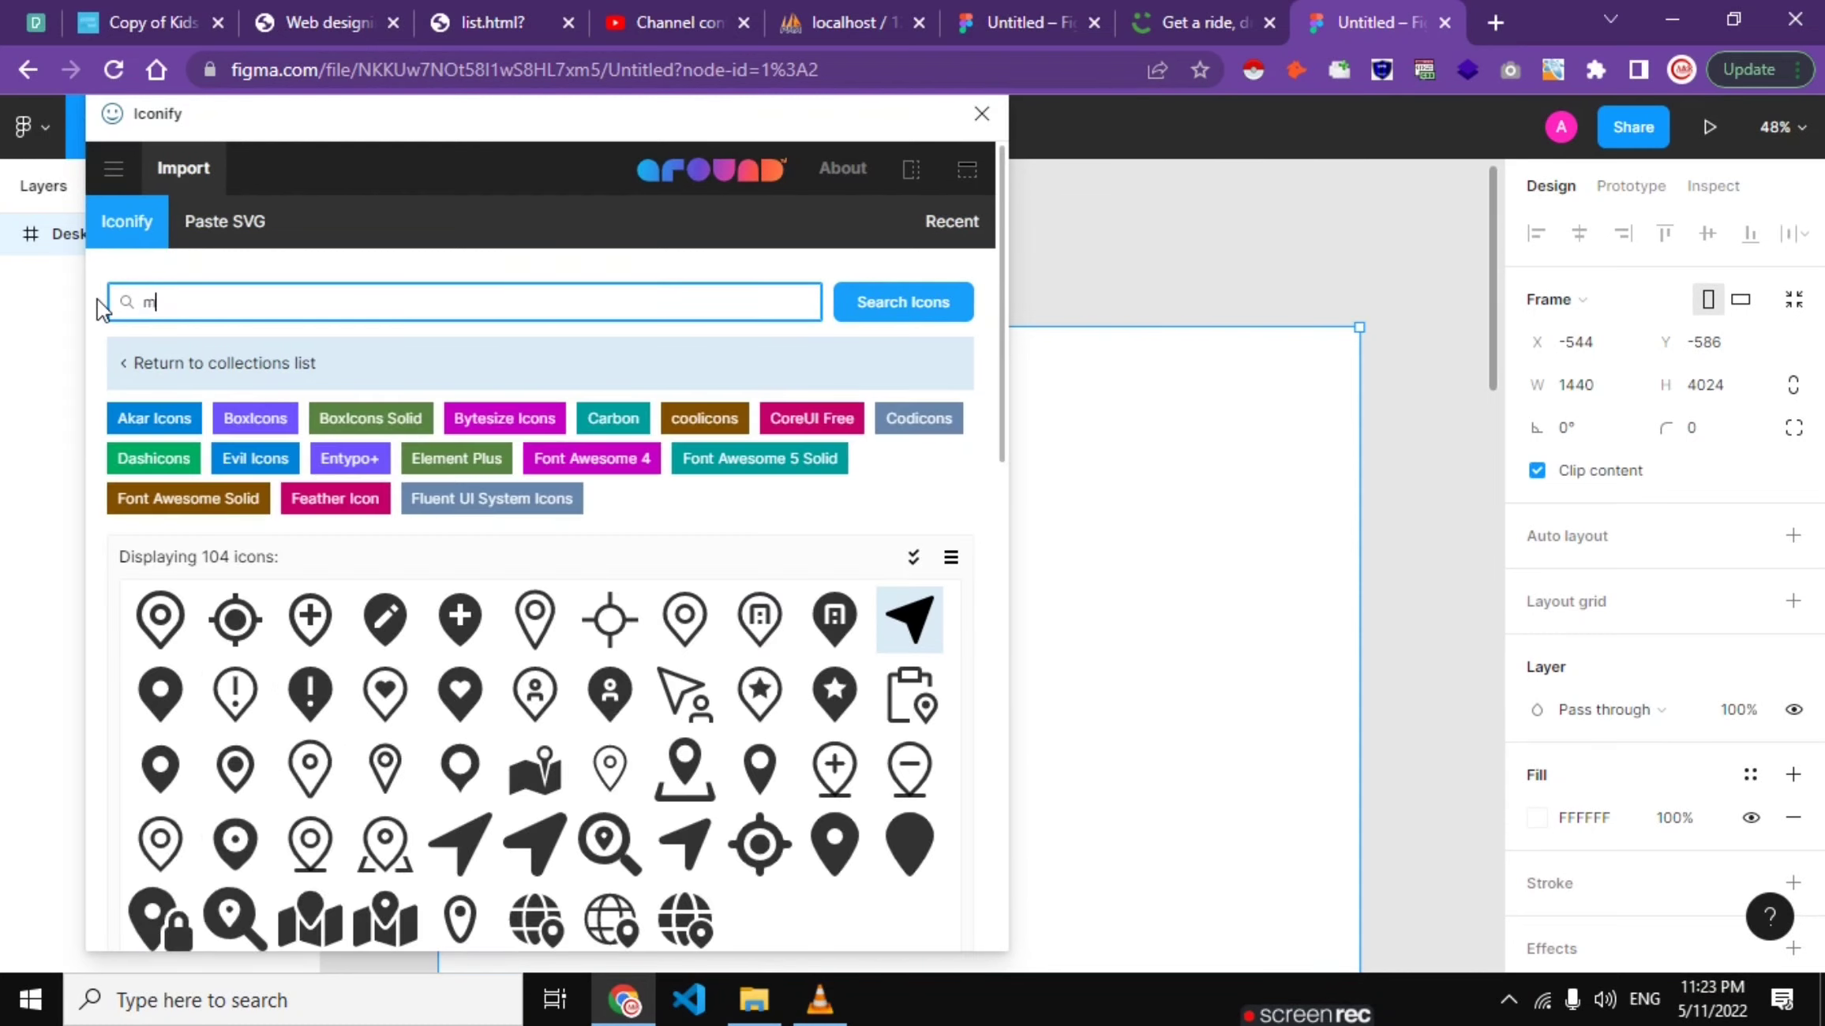
type("enu")
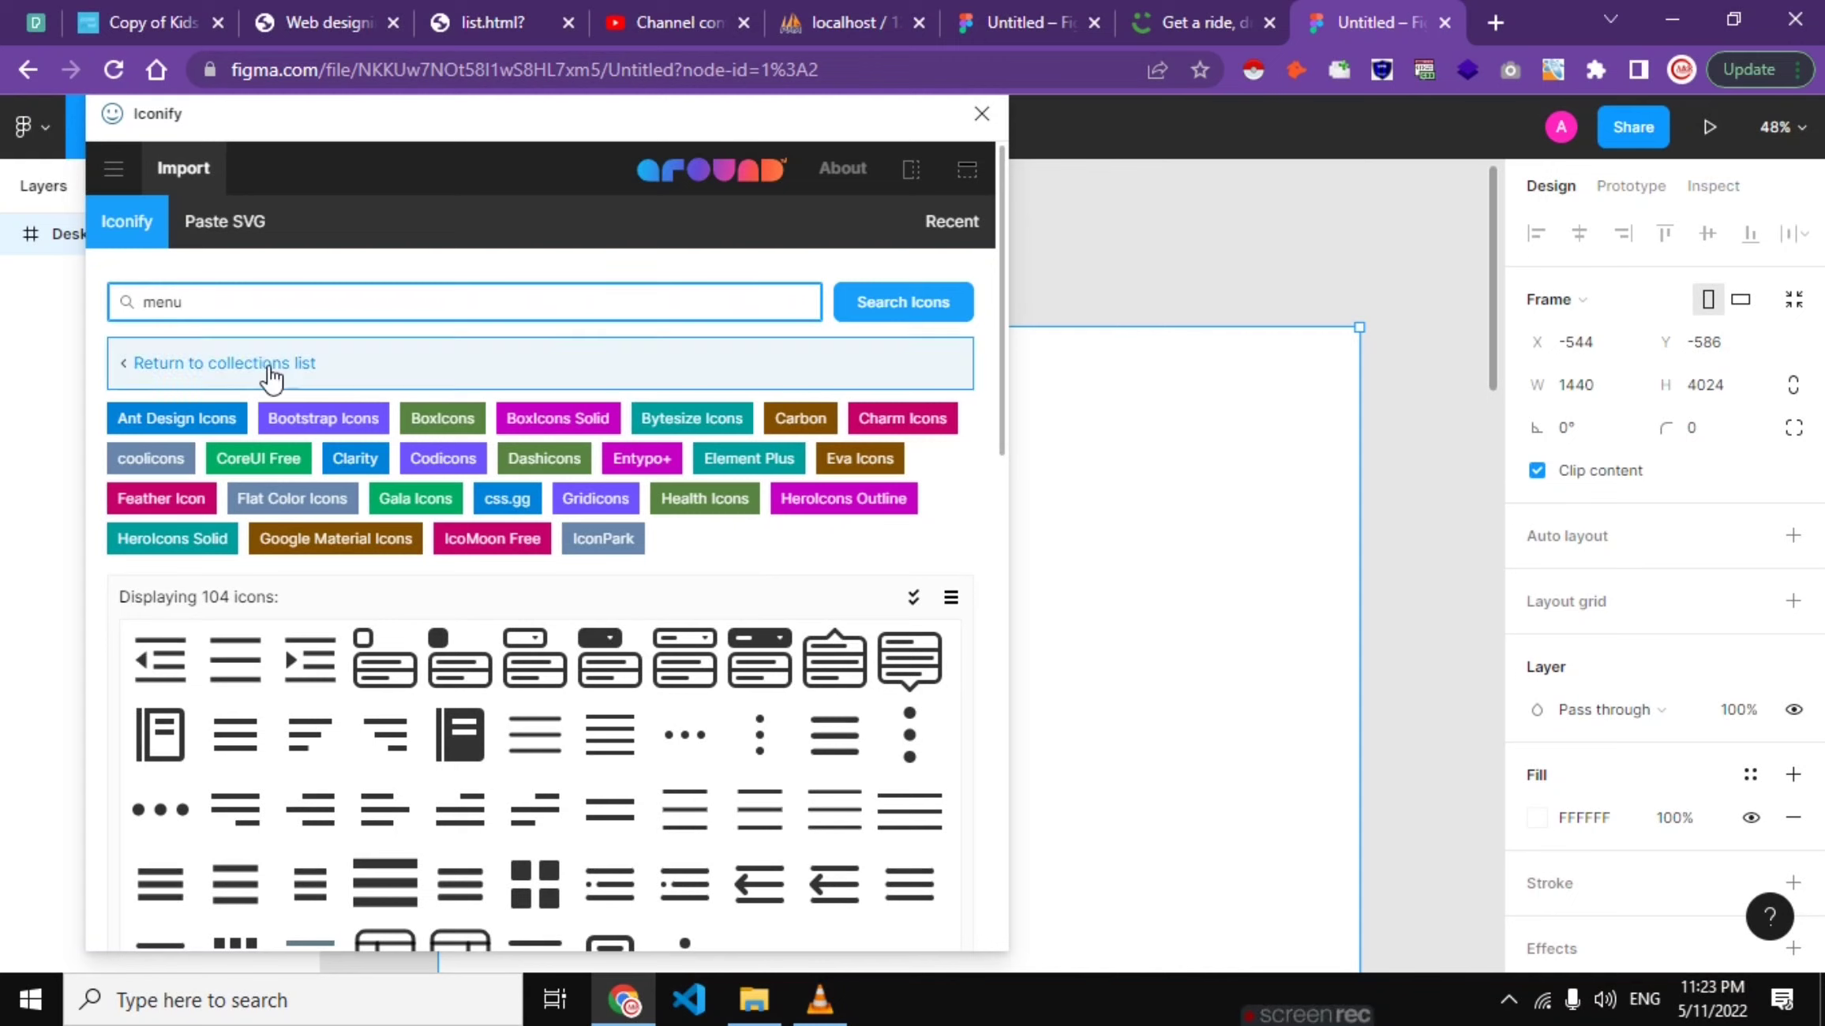
left_click(218, 424)
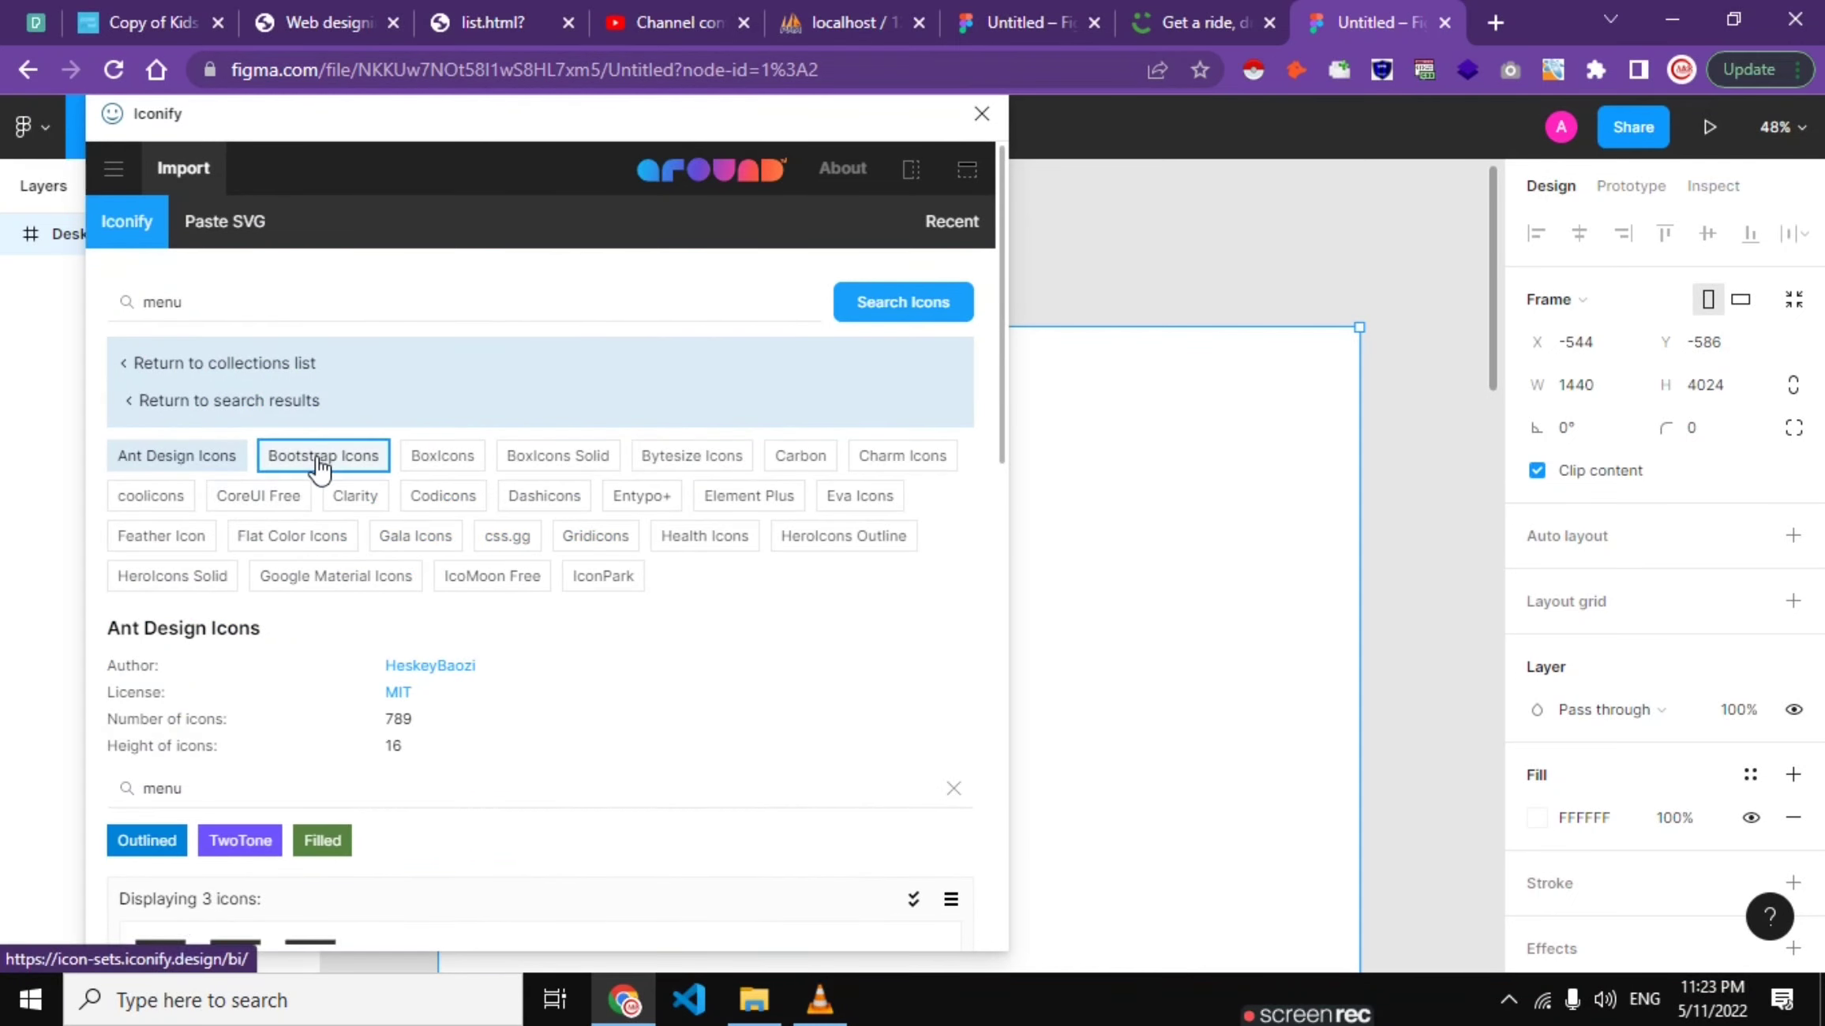
left_click(324, 455)
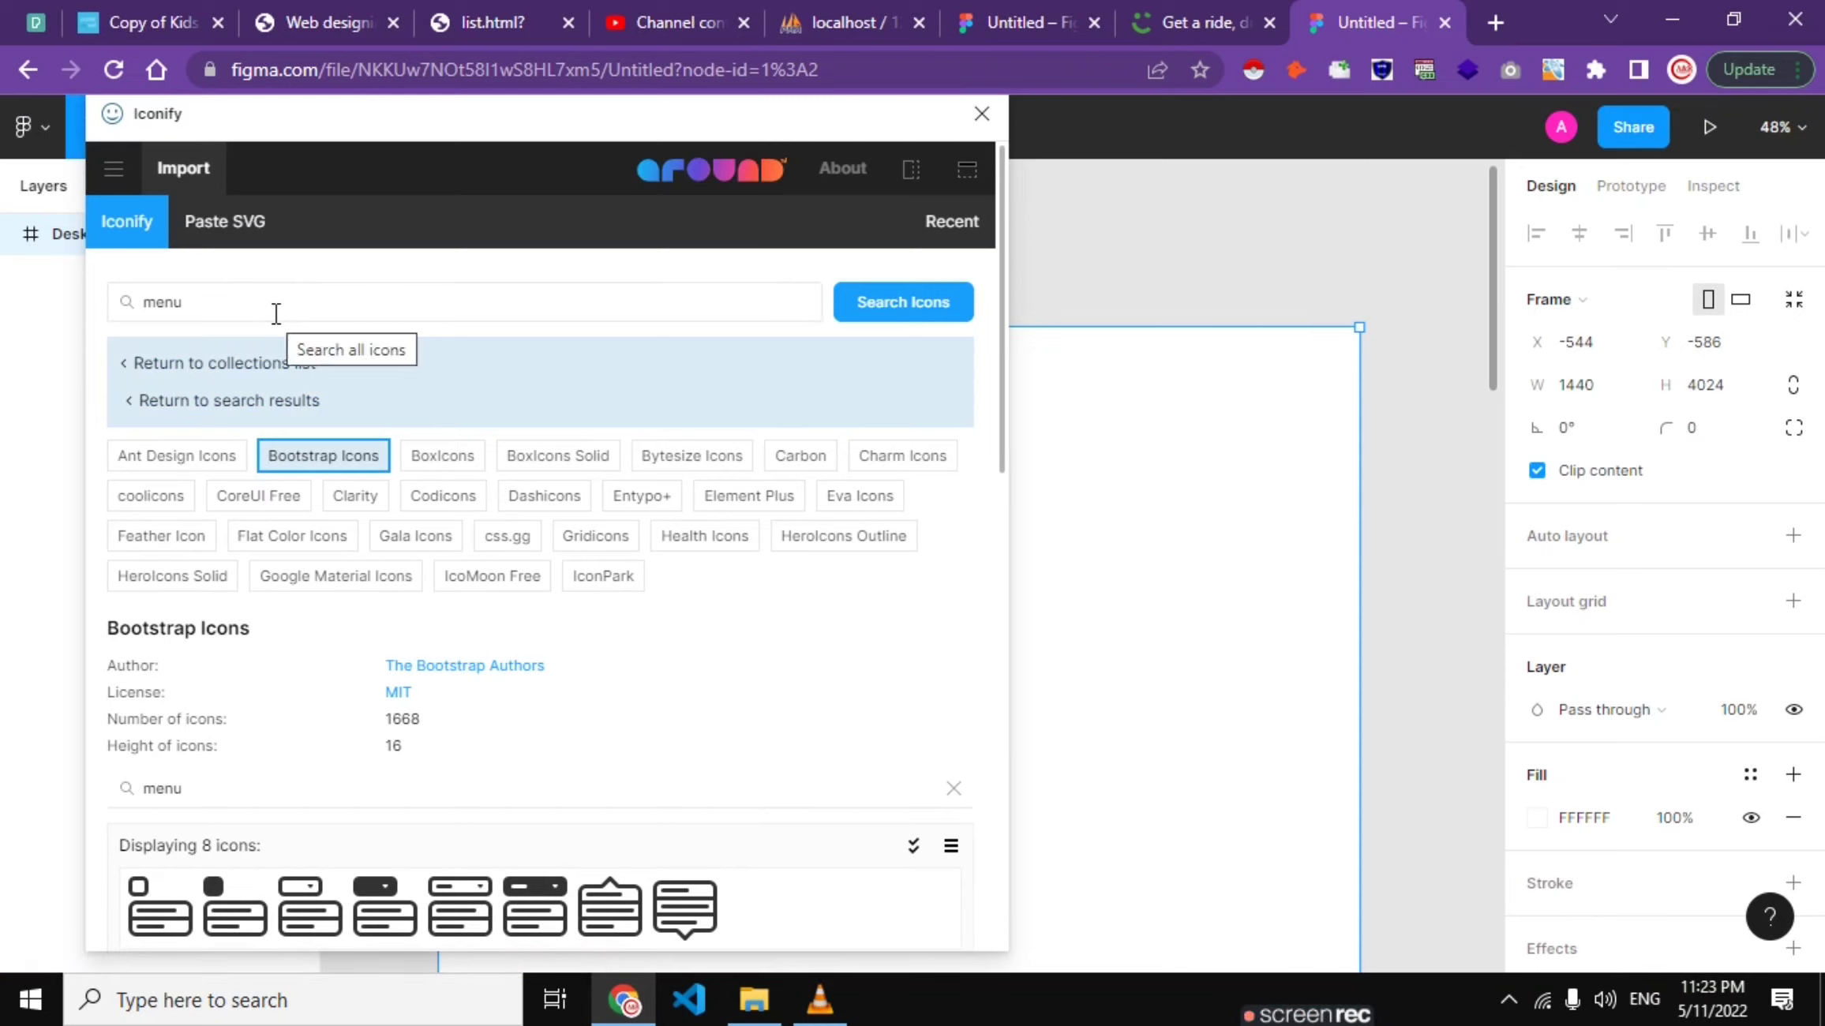
left_click_drag(277, 314, 119, 314)
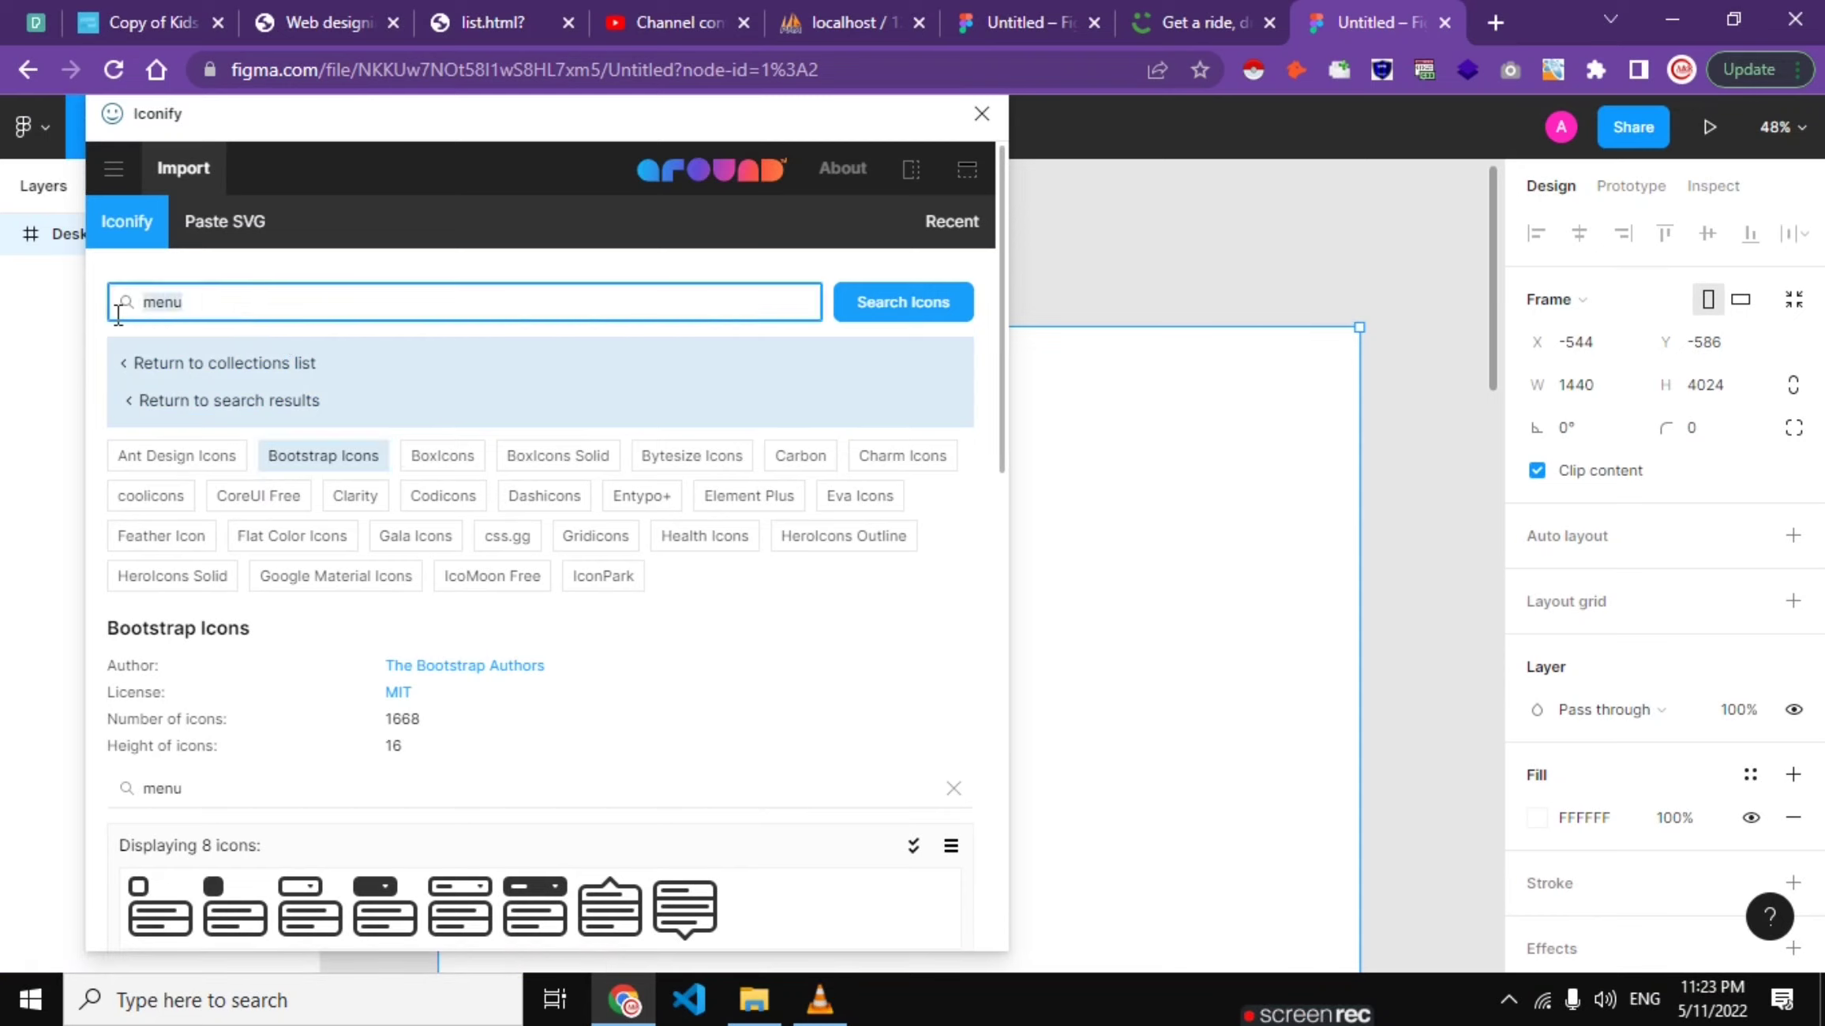
type("location")
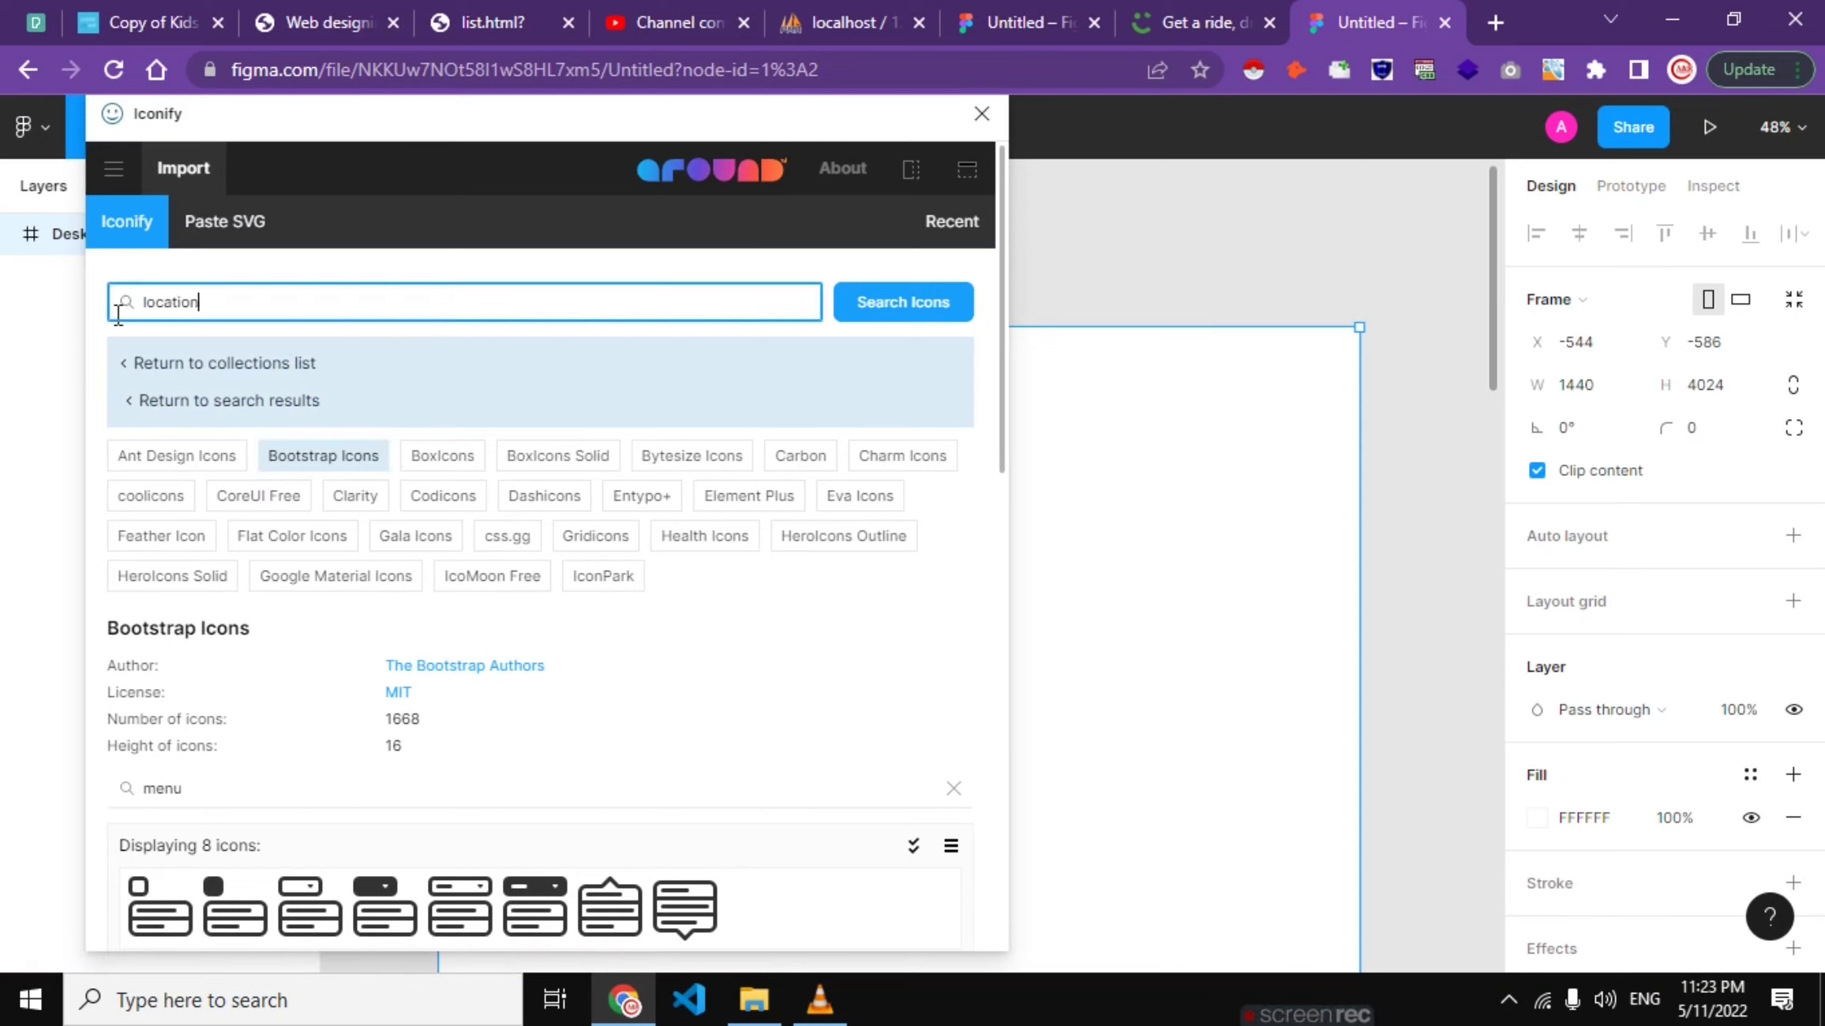
key("Return")
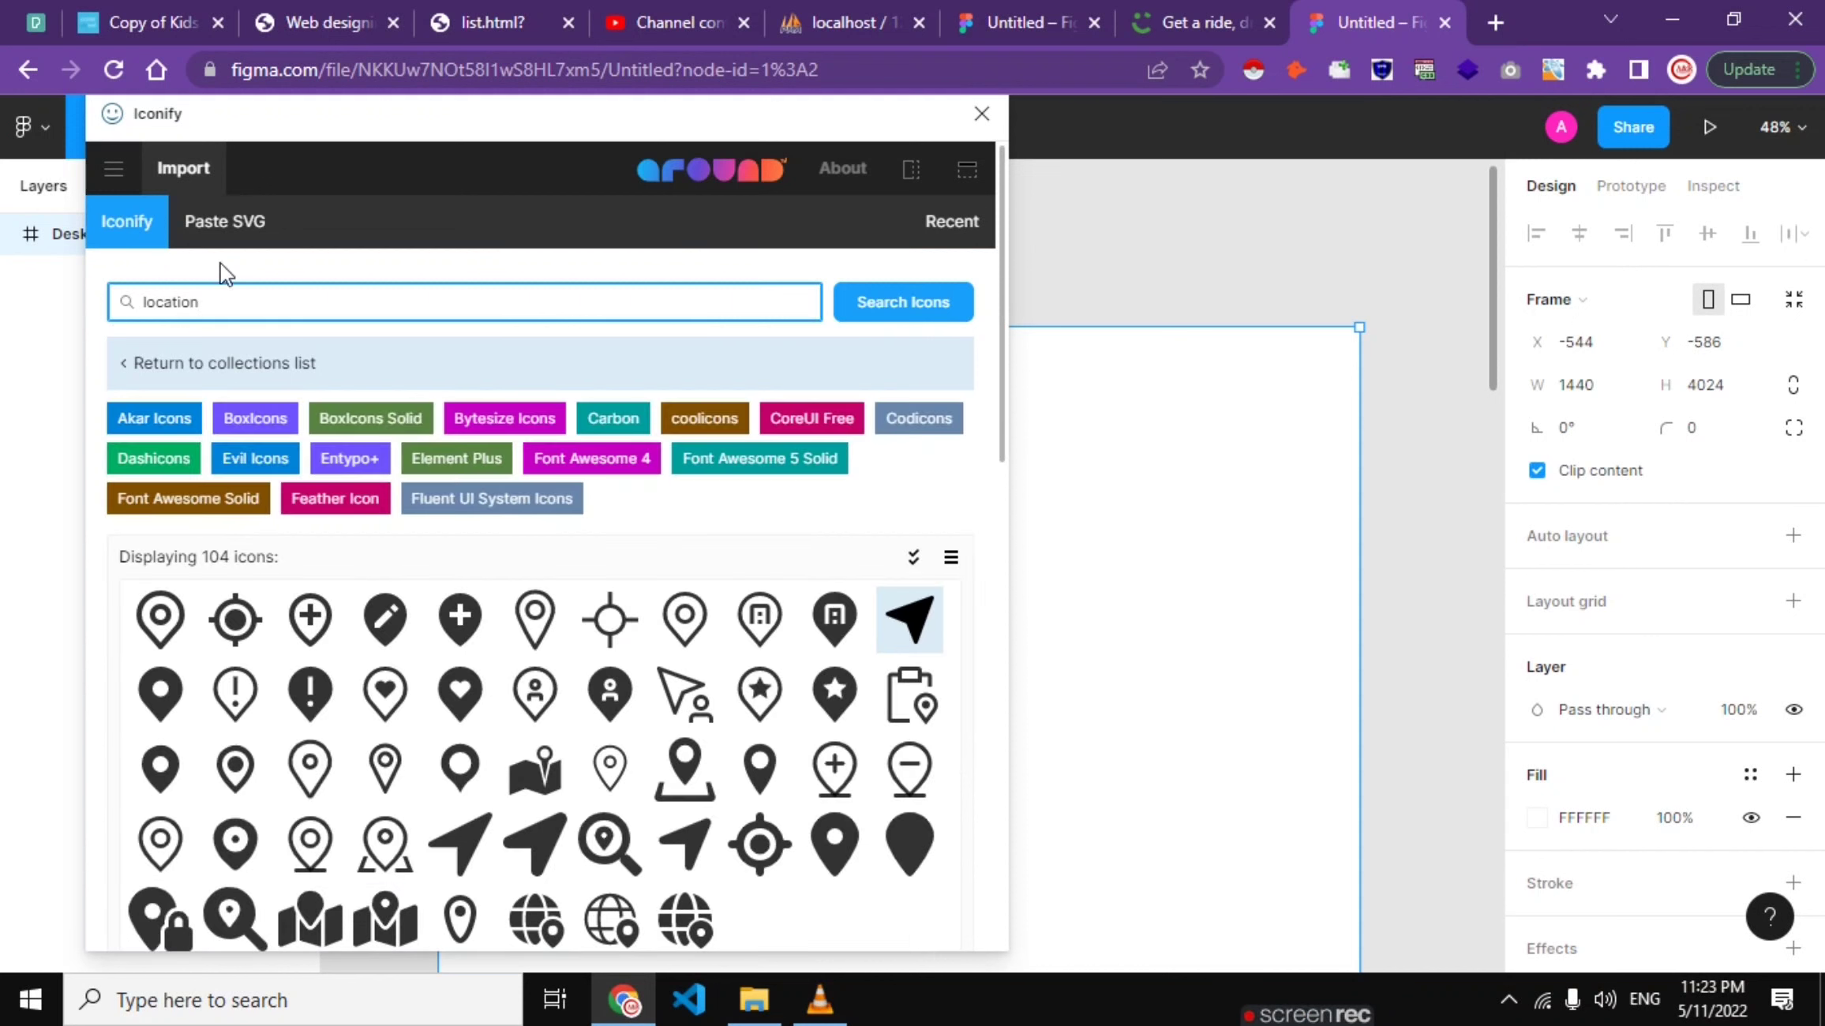
key("BackSpace")
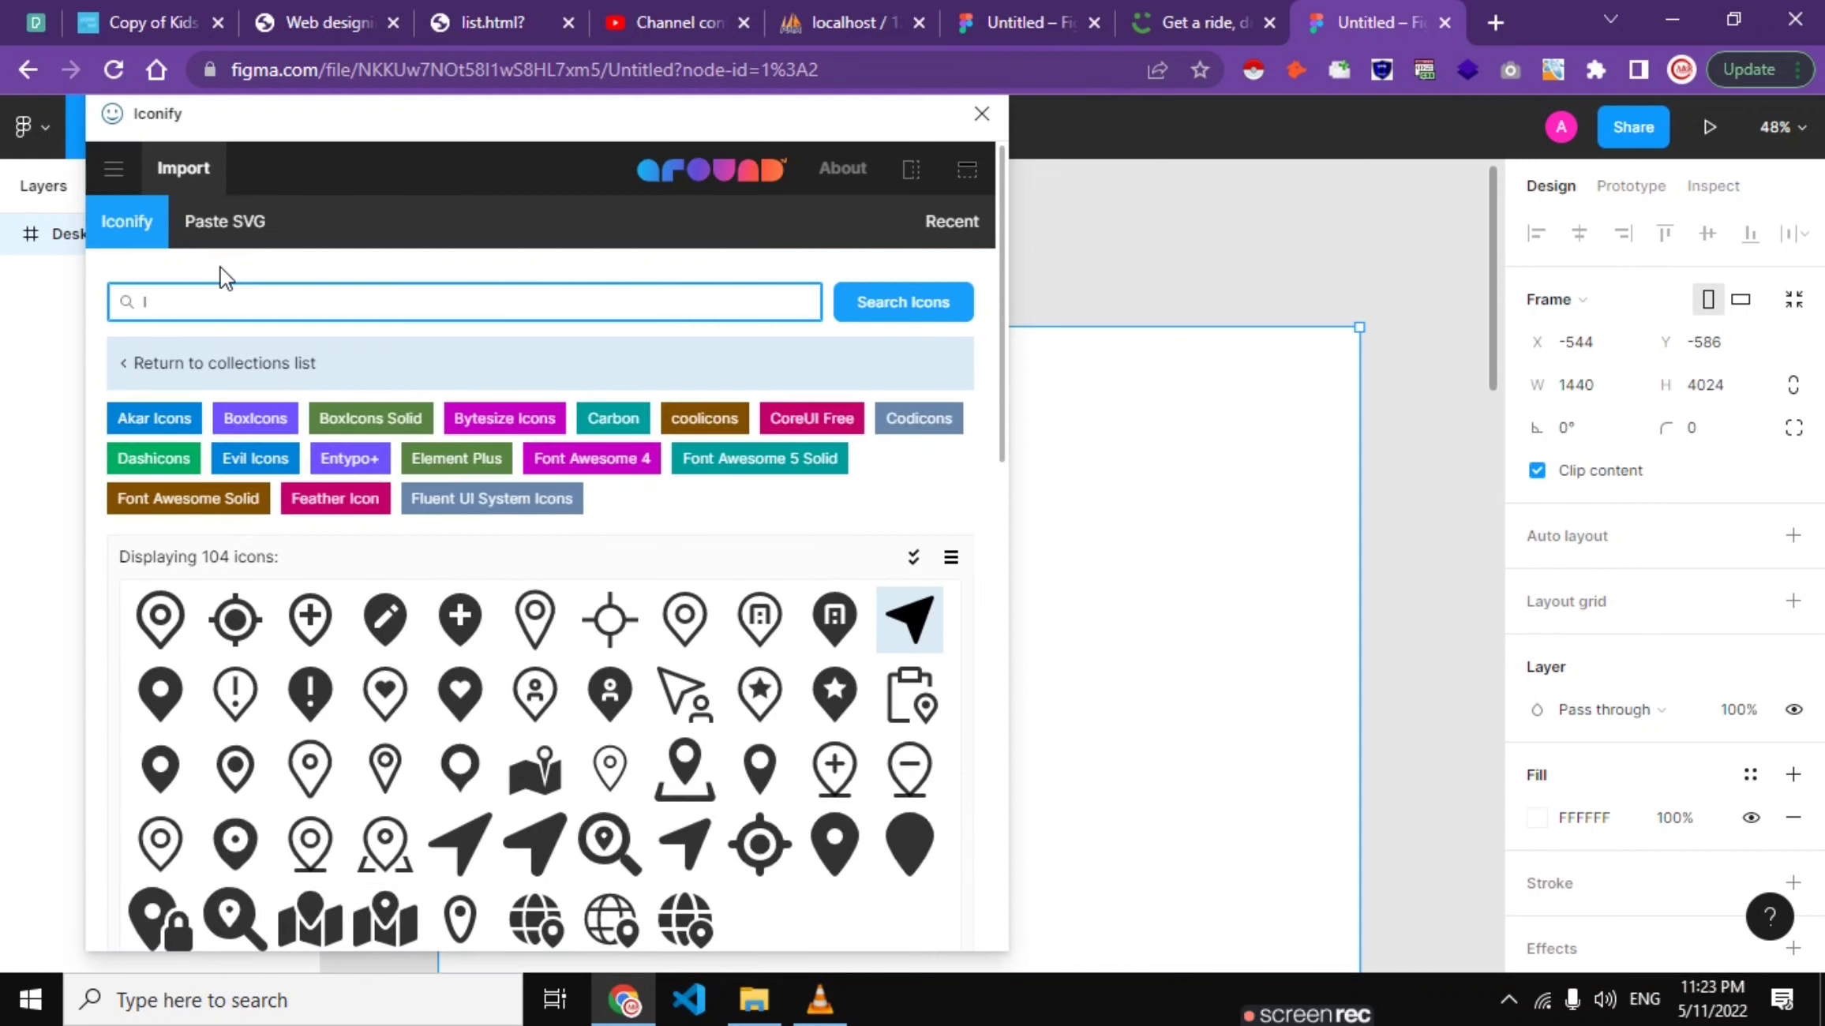
Step: Close Iconify, view the Careem homepage for reference, and return to Figma
left_click(981, 113)
left_click(1141, 12)
scroll(1159, 219, "up", 10)
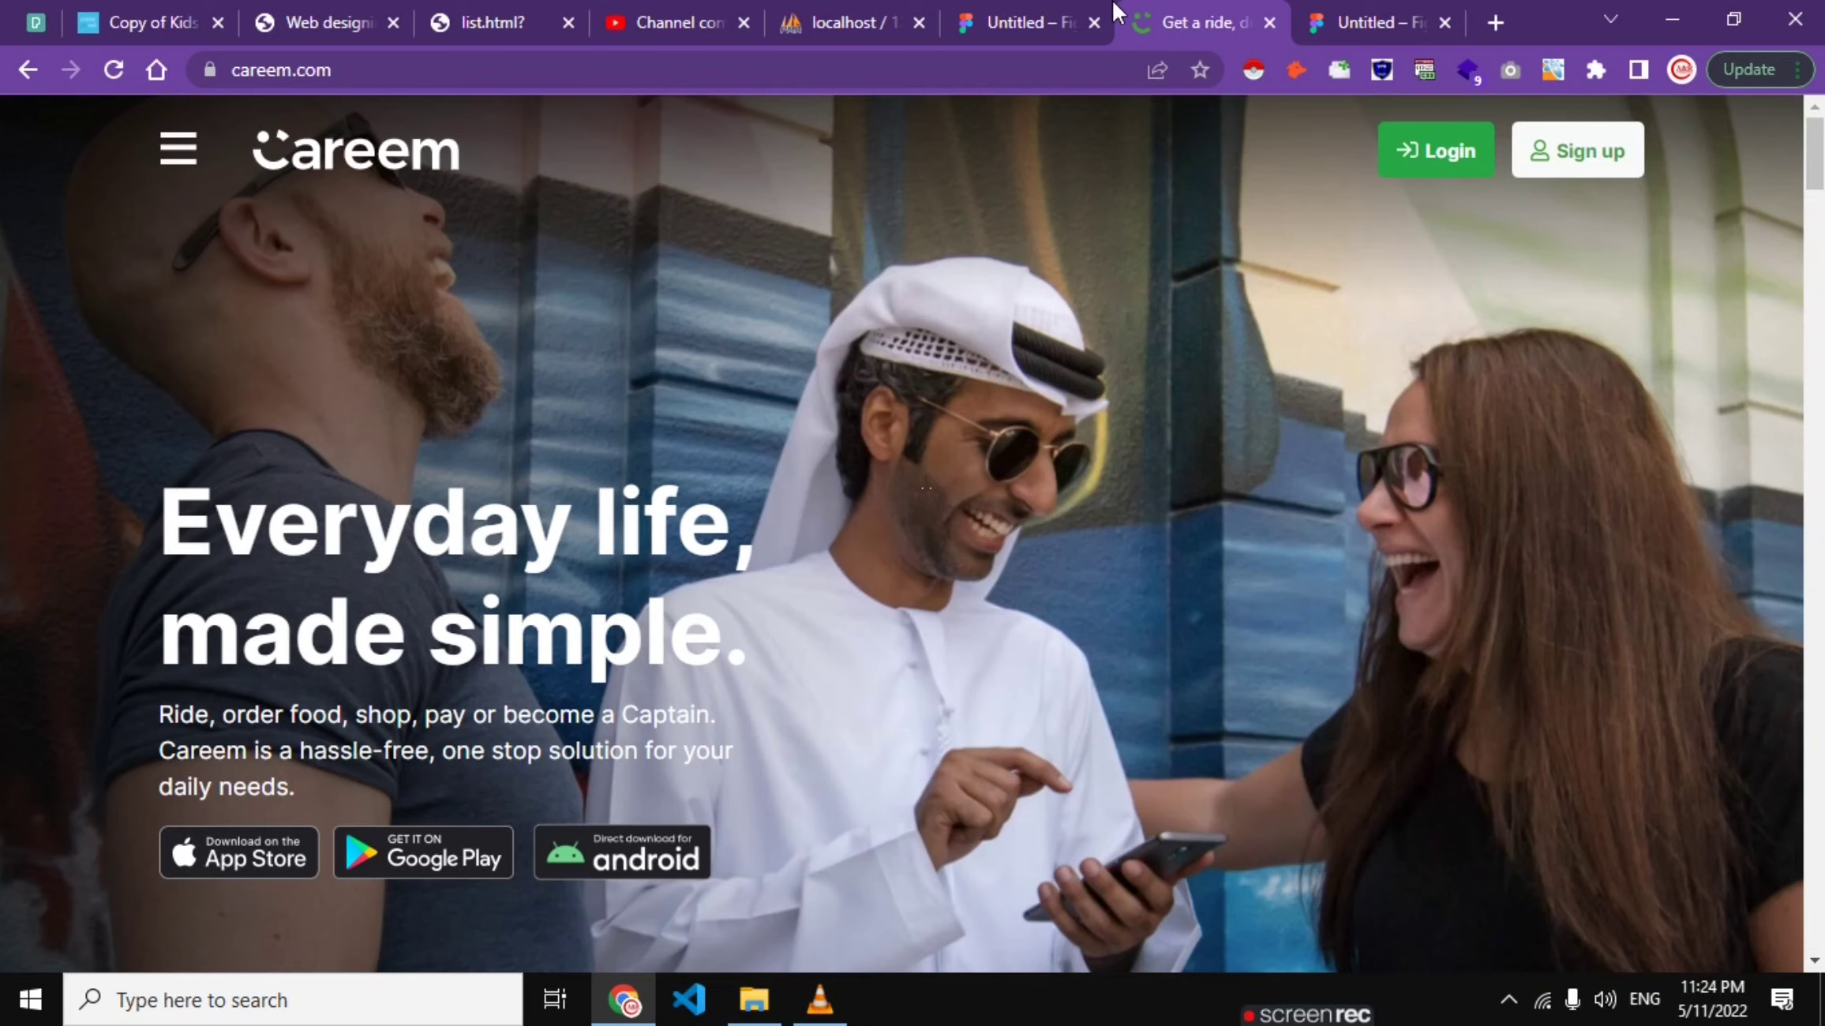
left_click(1328, 6)
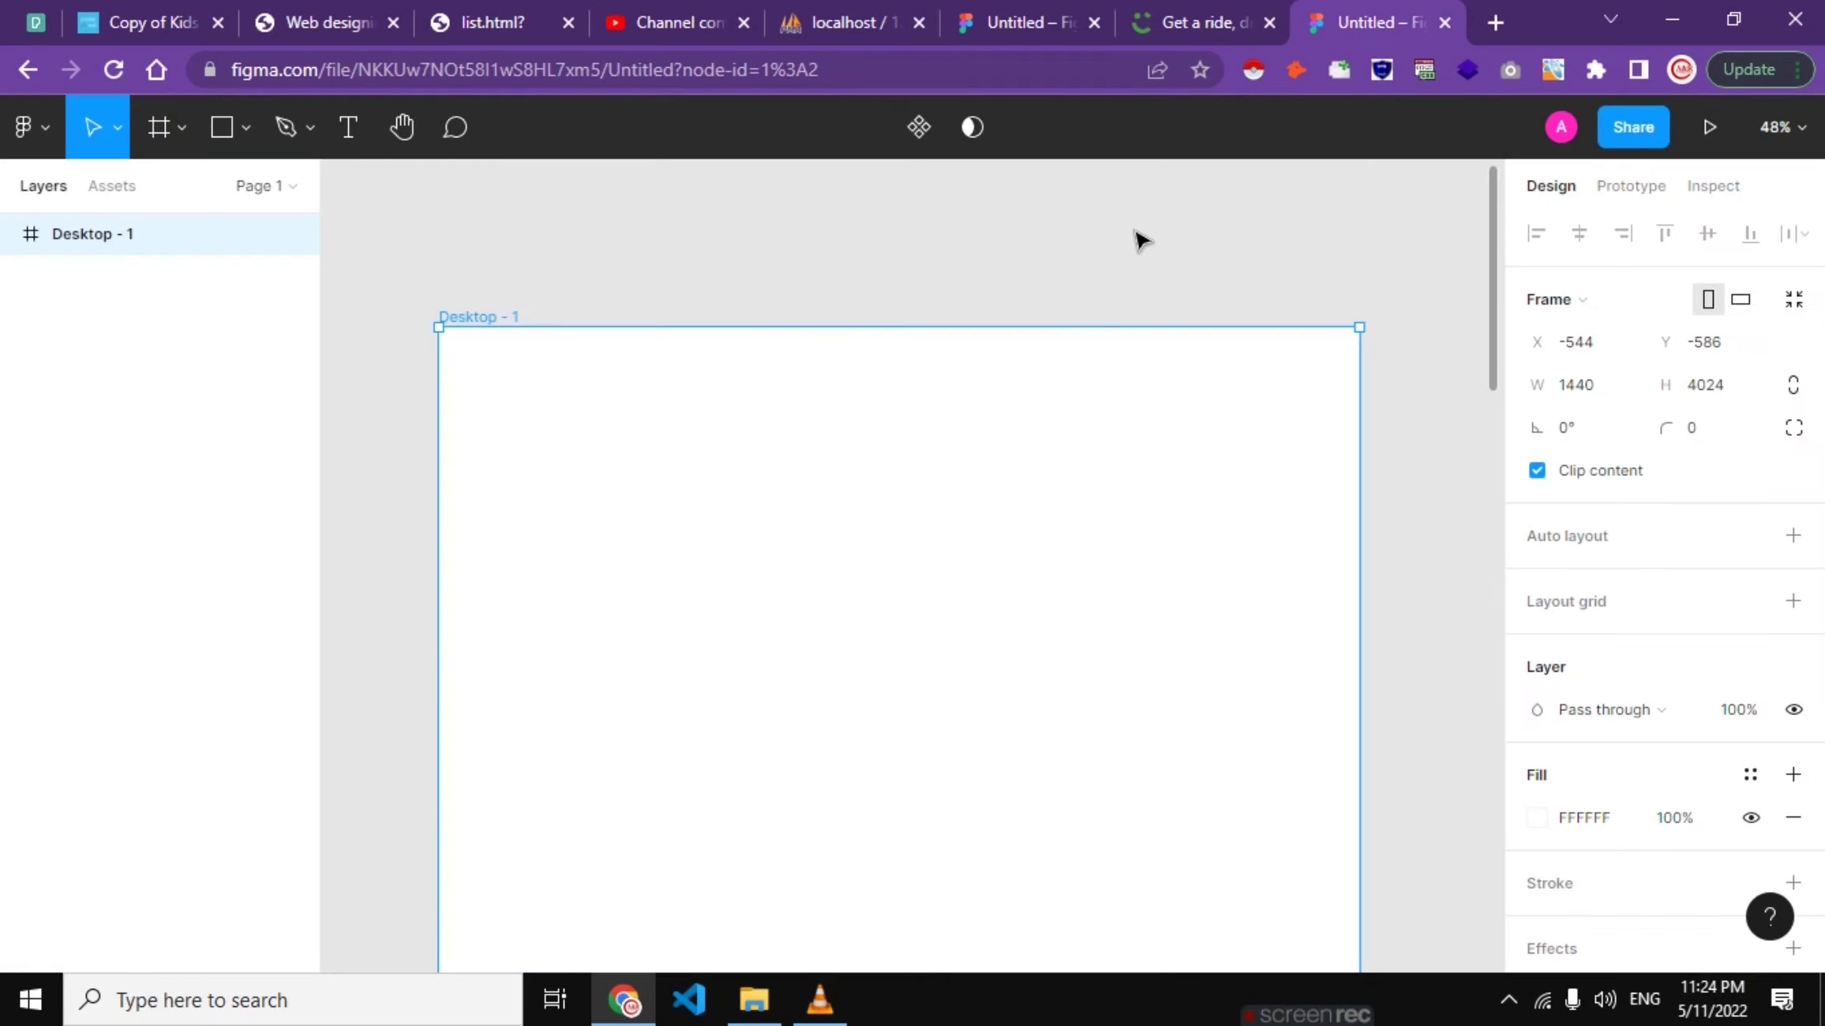
Step: Paste the Careem screenshot, align it to the frame, and crop off the browser bar and taskbar
key("ctrl+v")
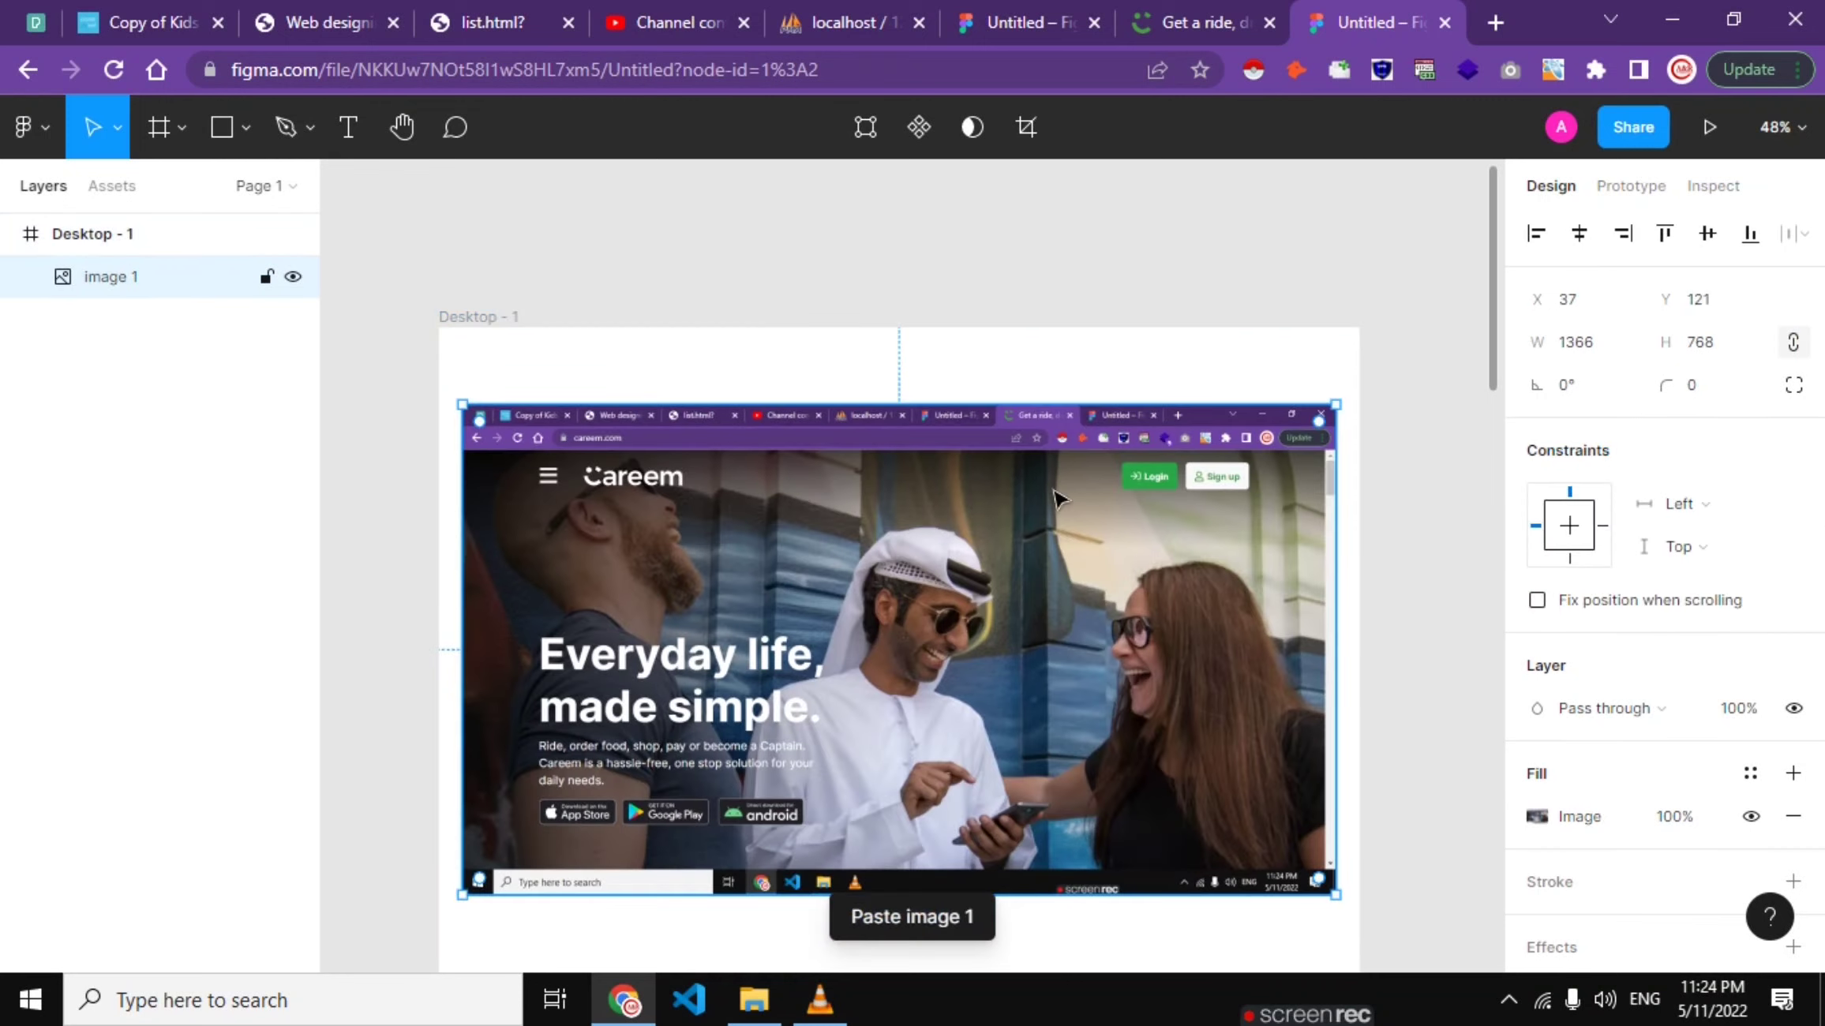
left_click_drag(939, 639, 913, 636)
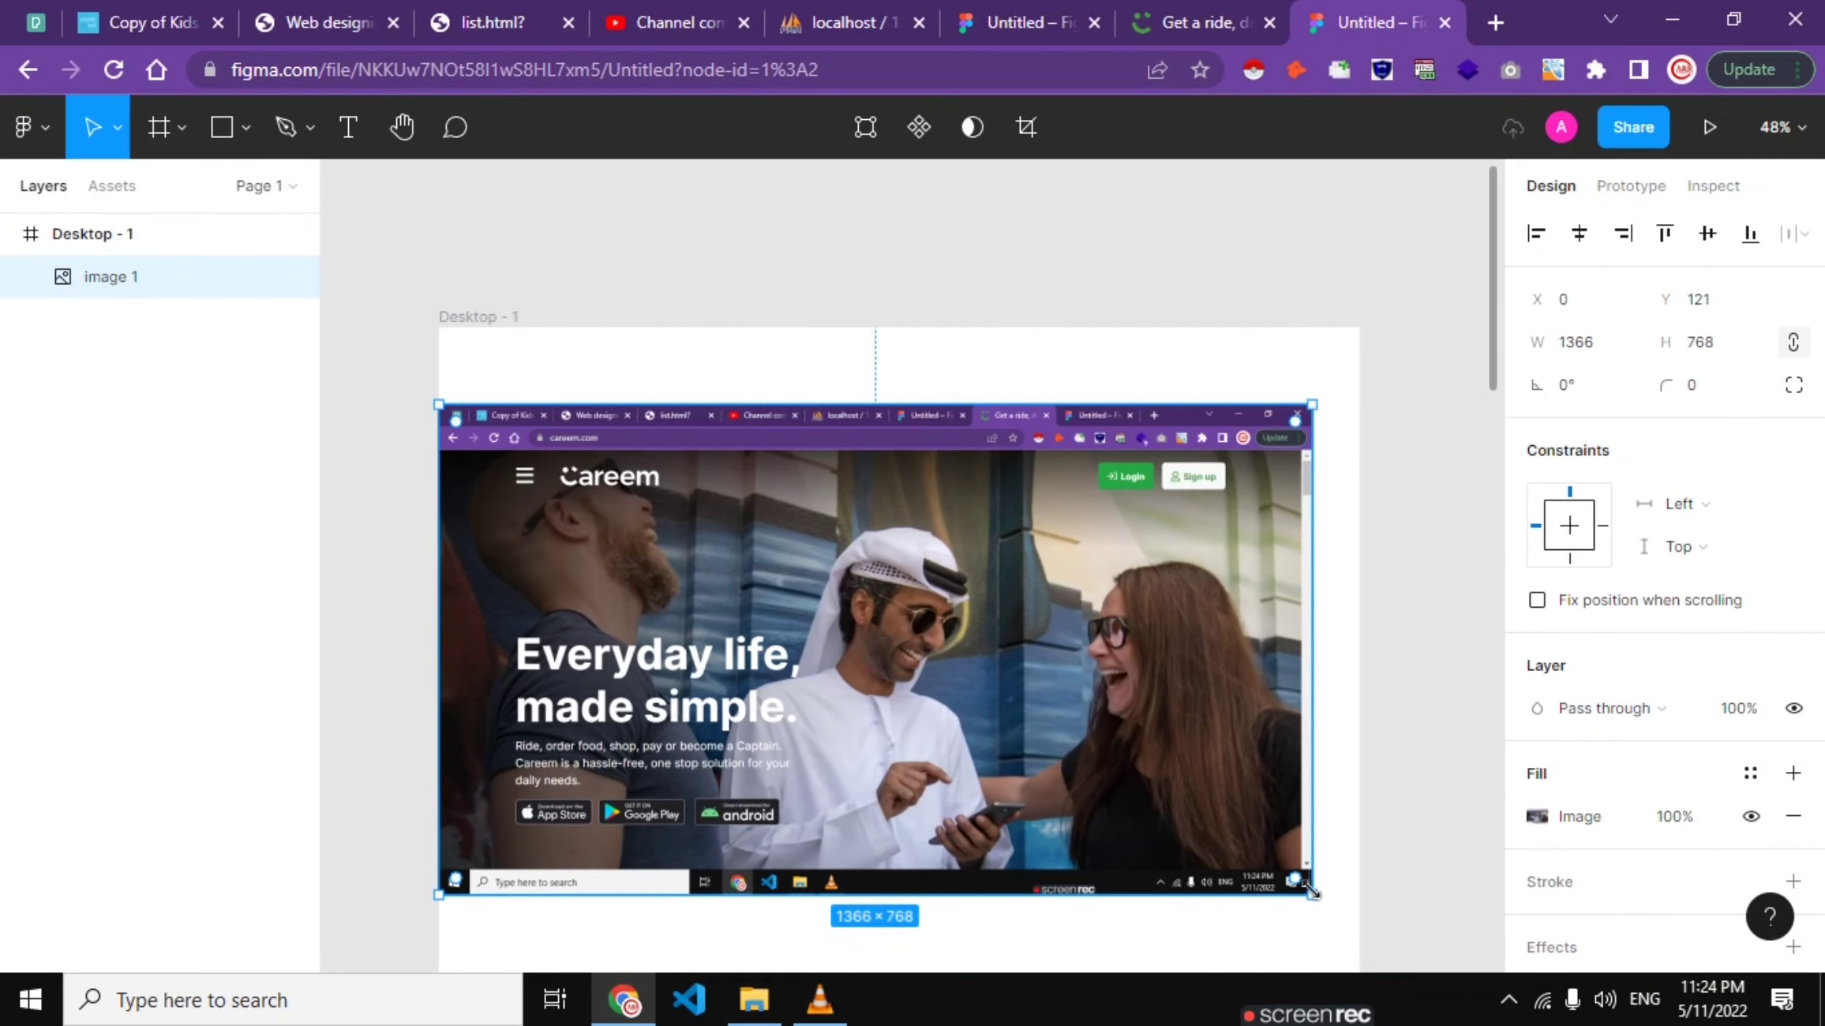
left_click_drag(1312, 895, 1359, 921)
double_click(1173, 588)
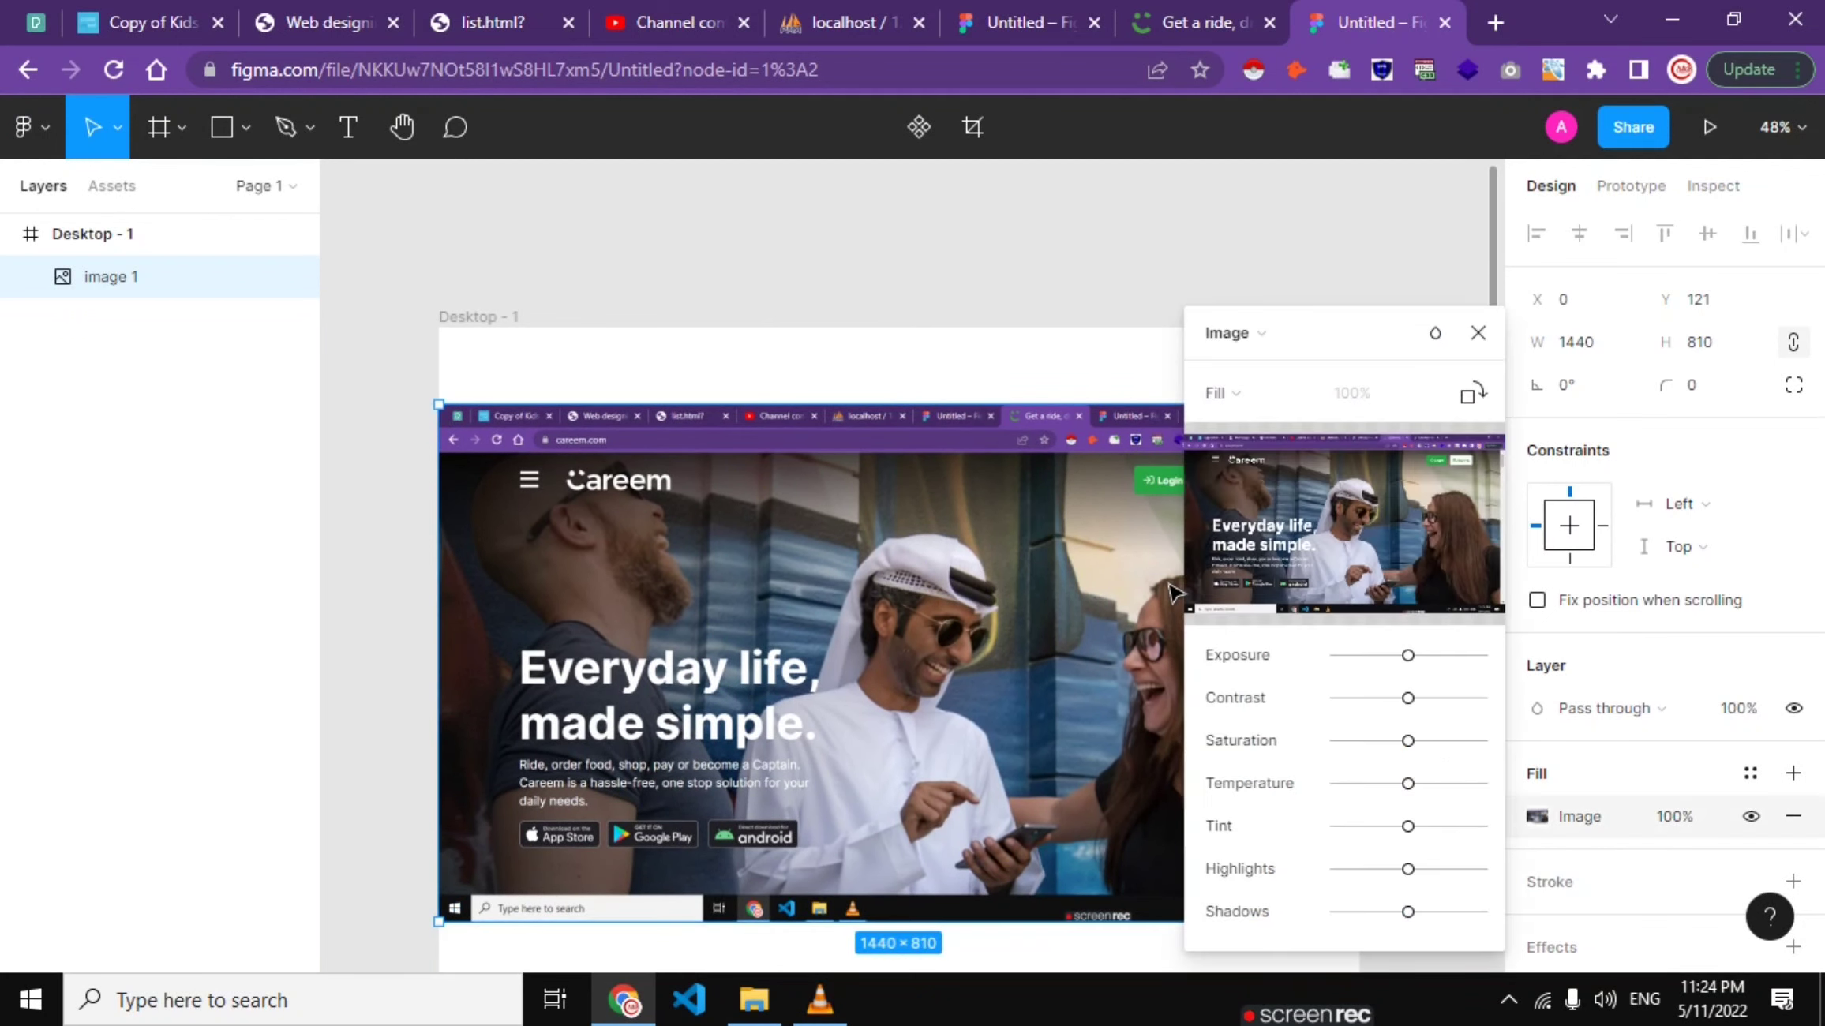
left_click(1241, 395)
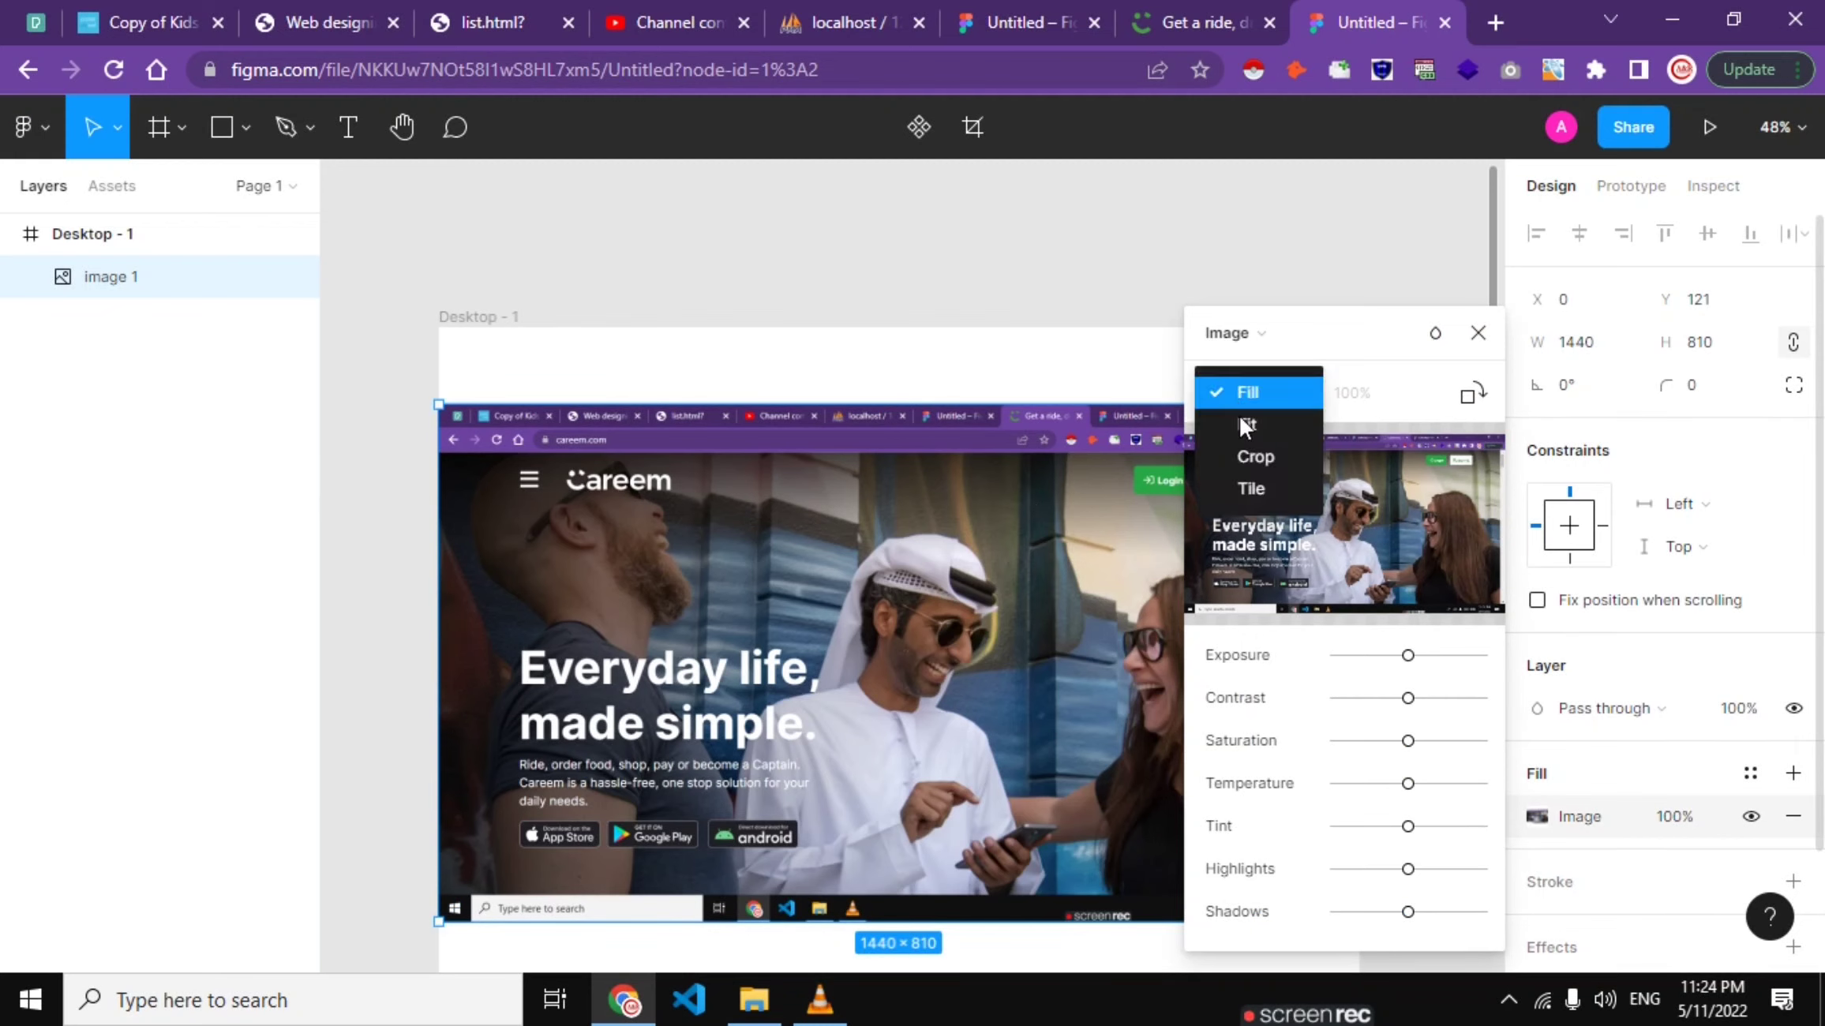
left_click(1255, 458)
left_click_drag(914, 409, 913, 453)
left_click_drag(900, 919, 899, 892)
key("Return")
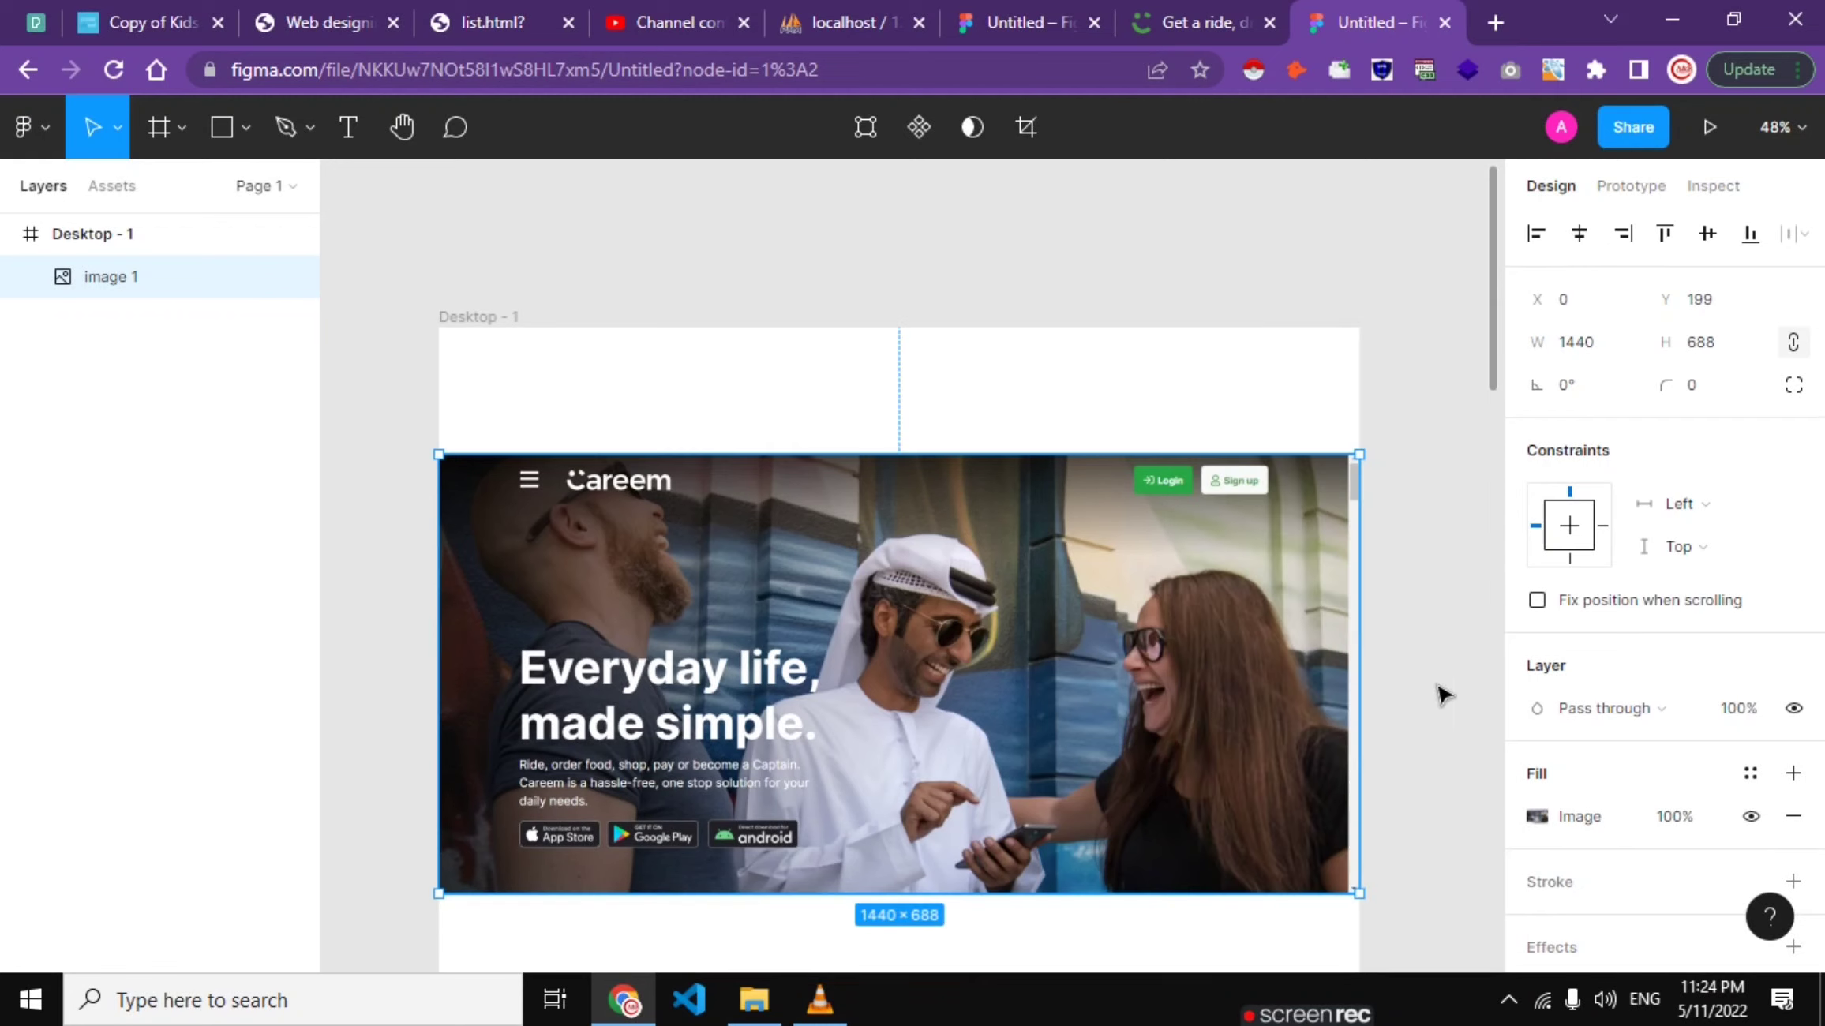
Step: Trim the scrollbar off and stretch the screenshot to the full 1440 frame width
double_click(1285, 692)
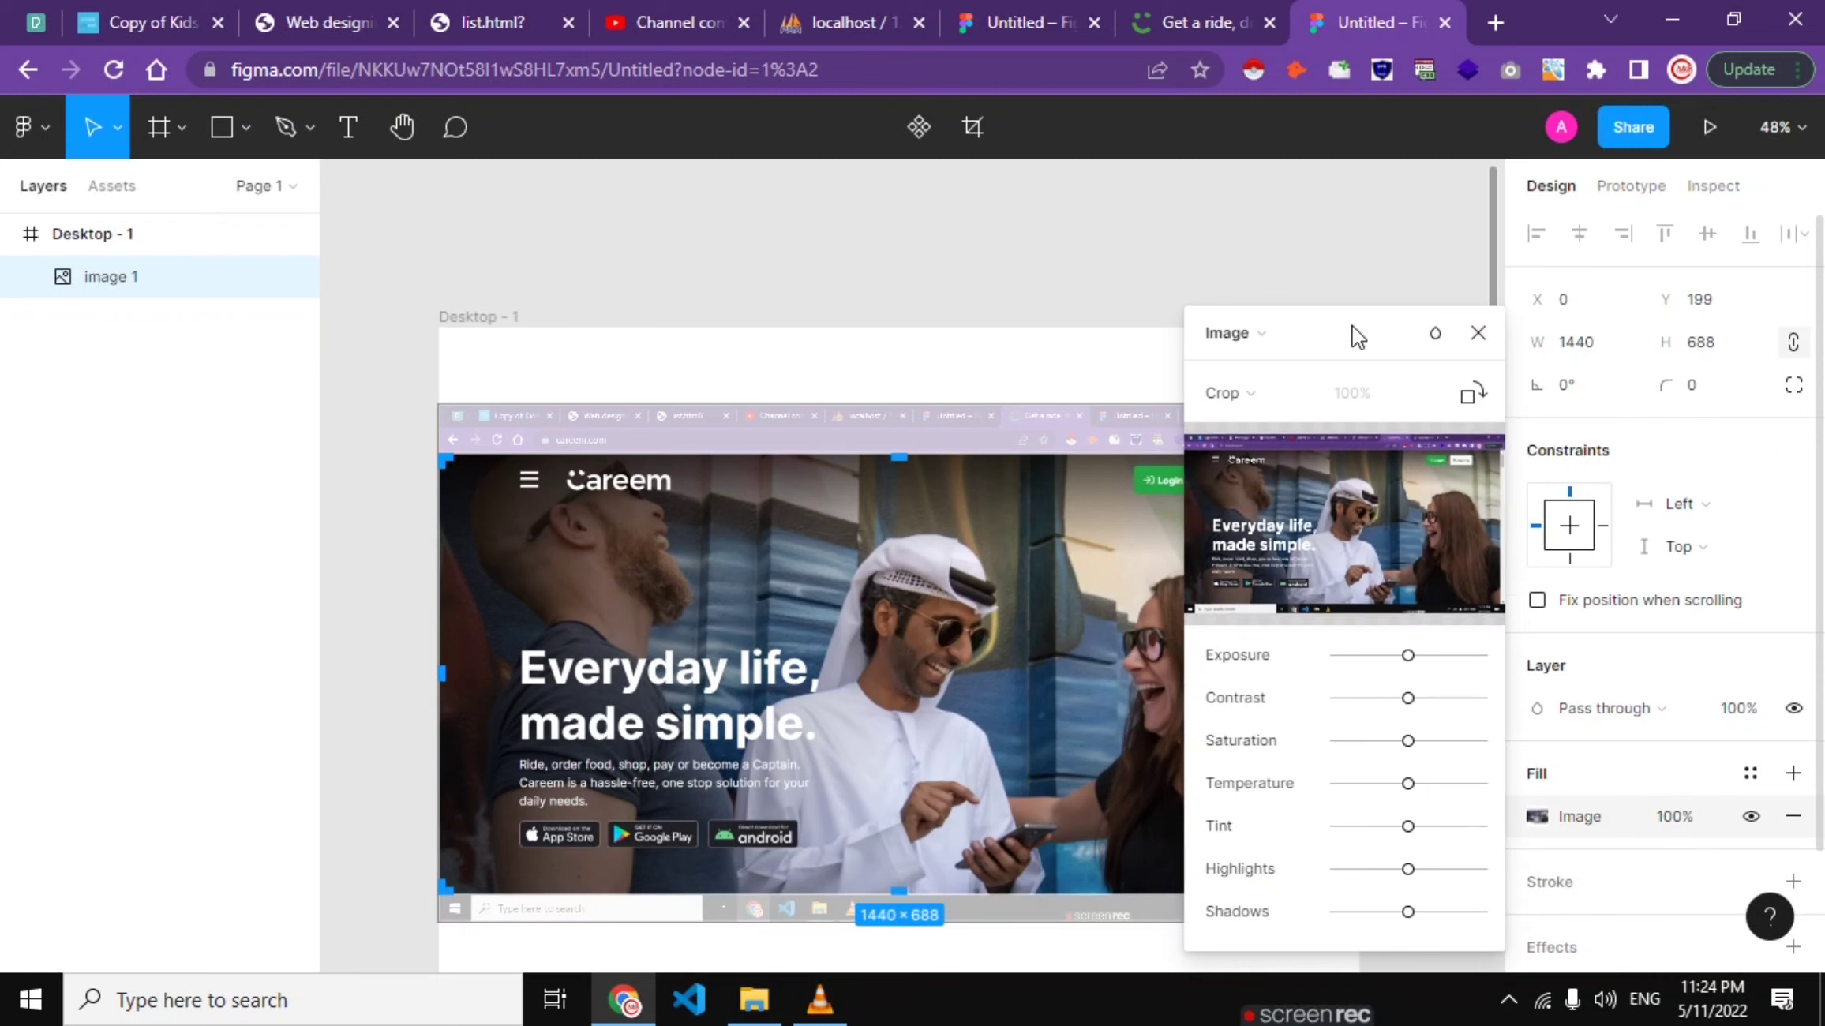
left_click_drag(1352, 334, 1611, 400)
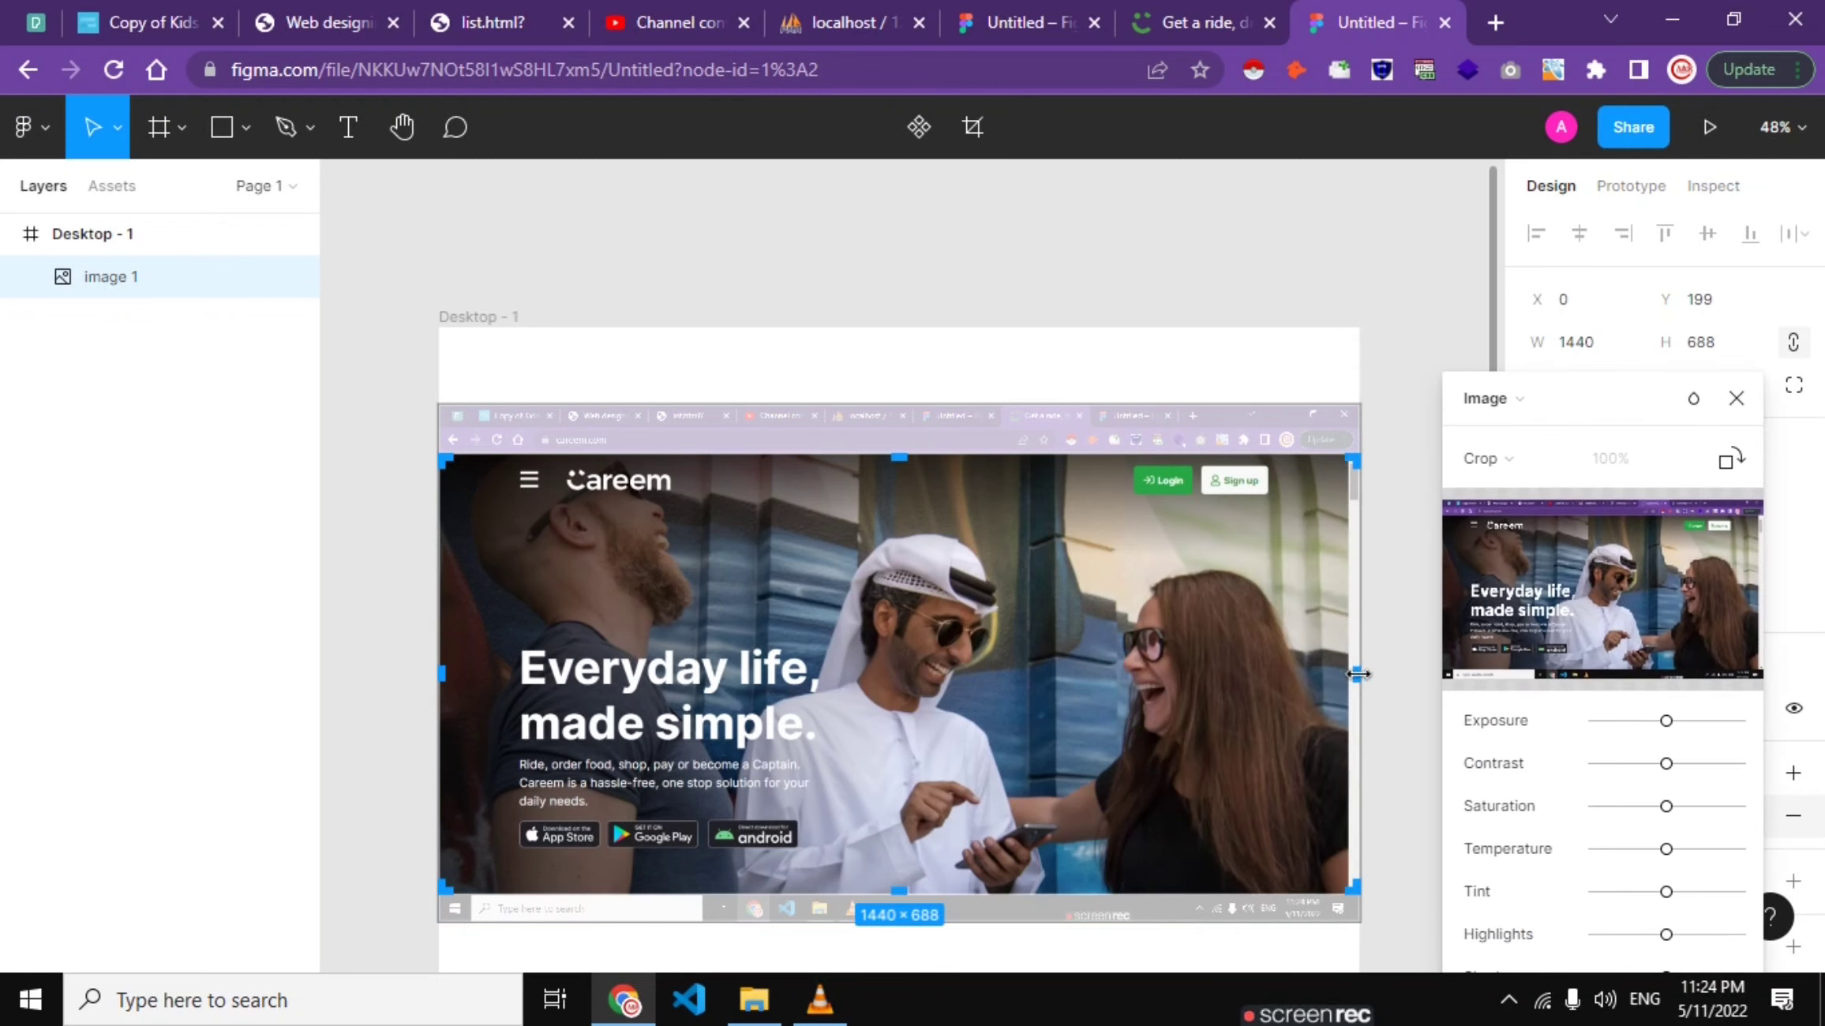
left_click_drag(1355, 675, 1348, 668)
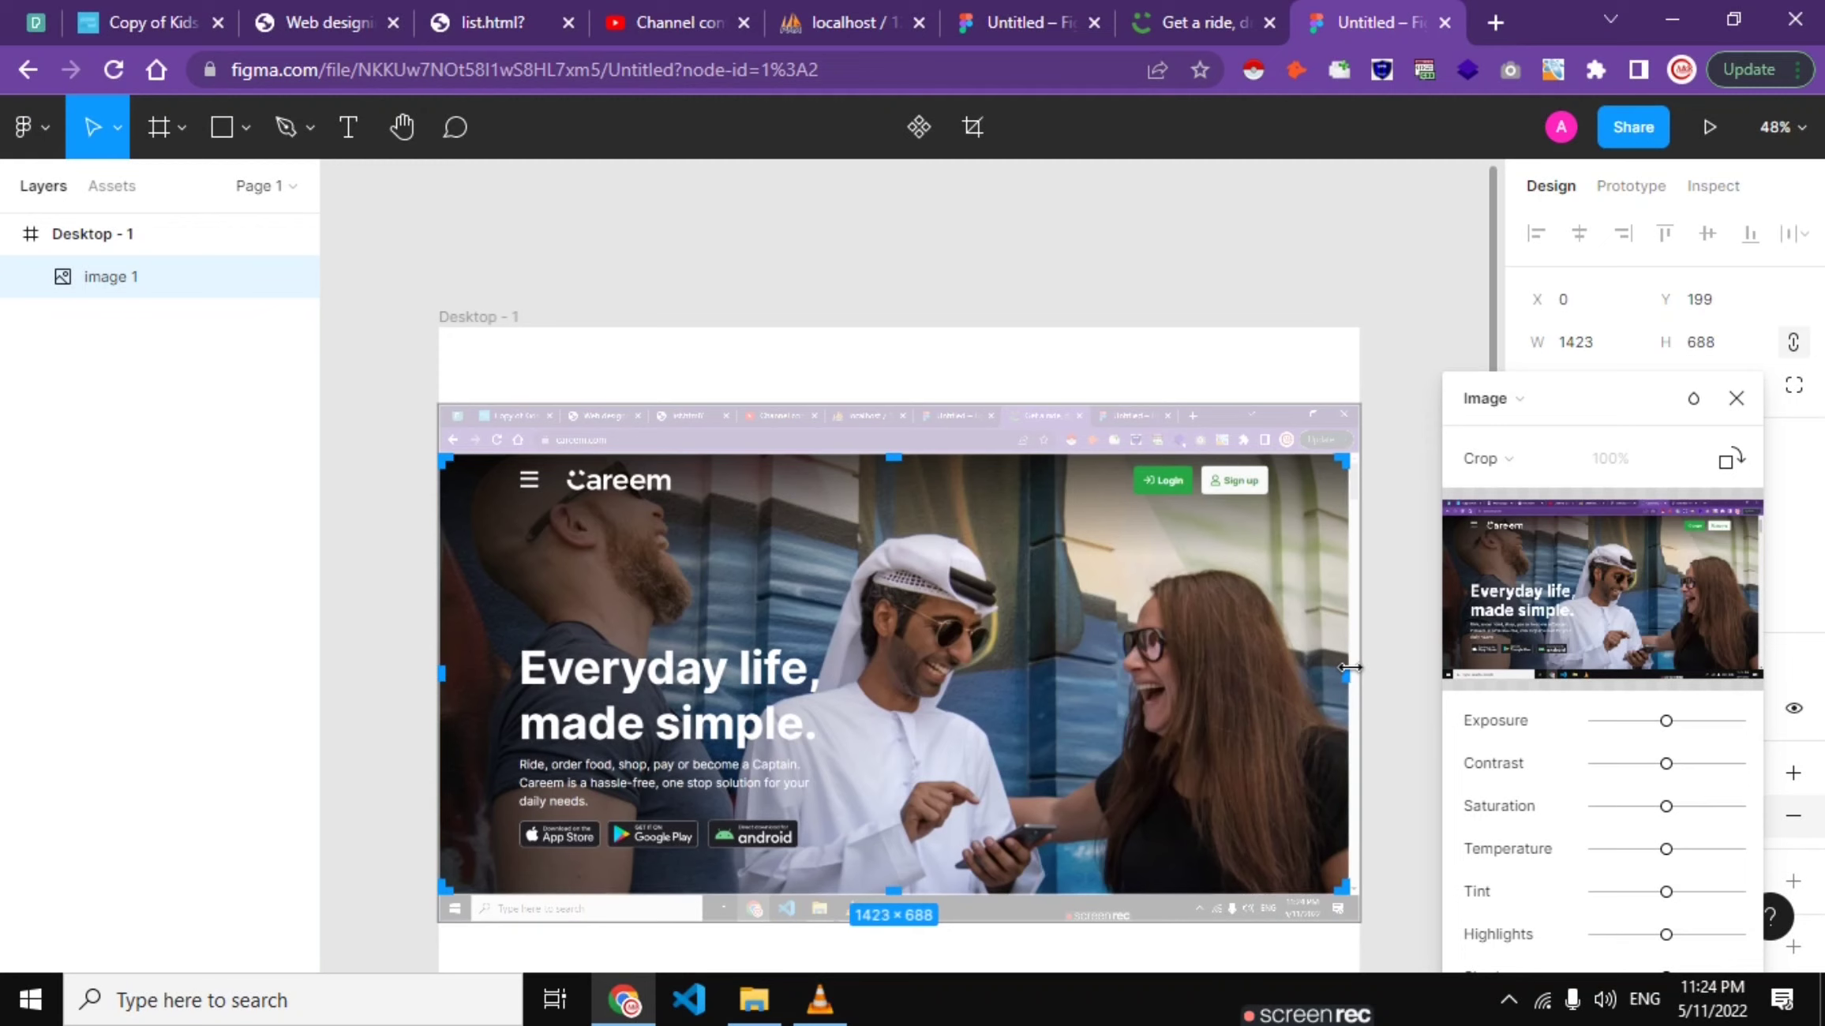
key("Escape")
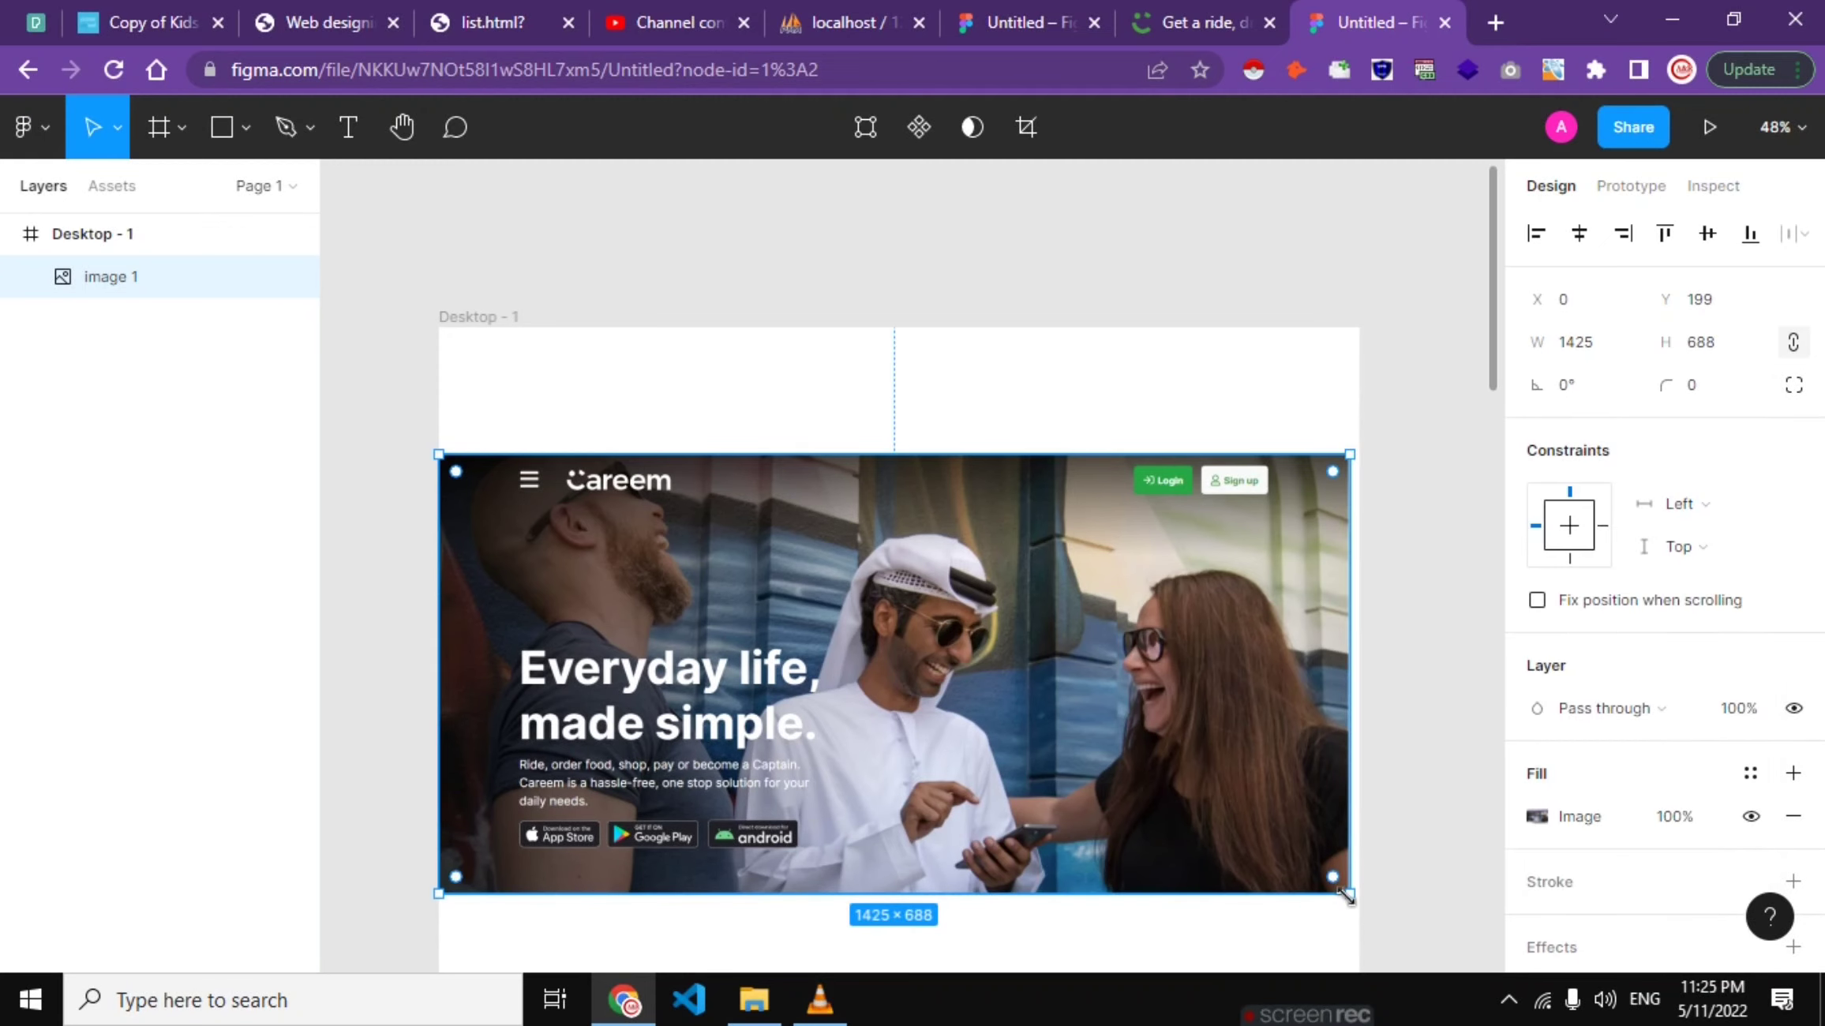
left_click_drag(1346, 896, 1353, 895)
Step: Move the 1440×695 hero screenshot further down the frame
left_click(1394, 682)
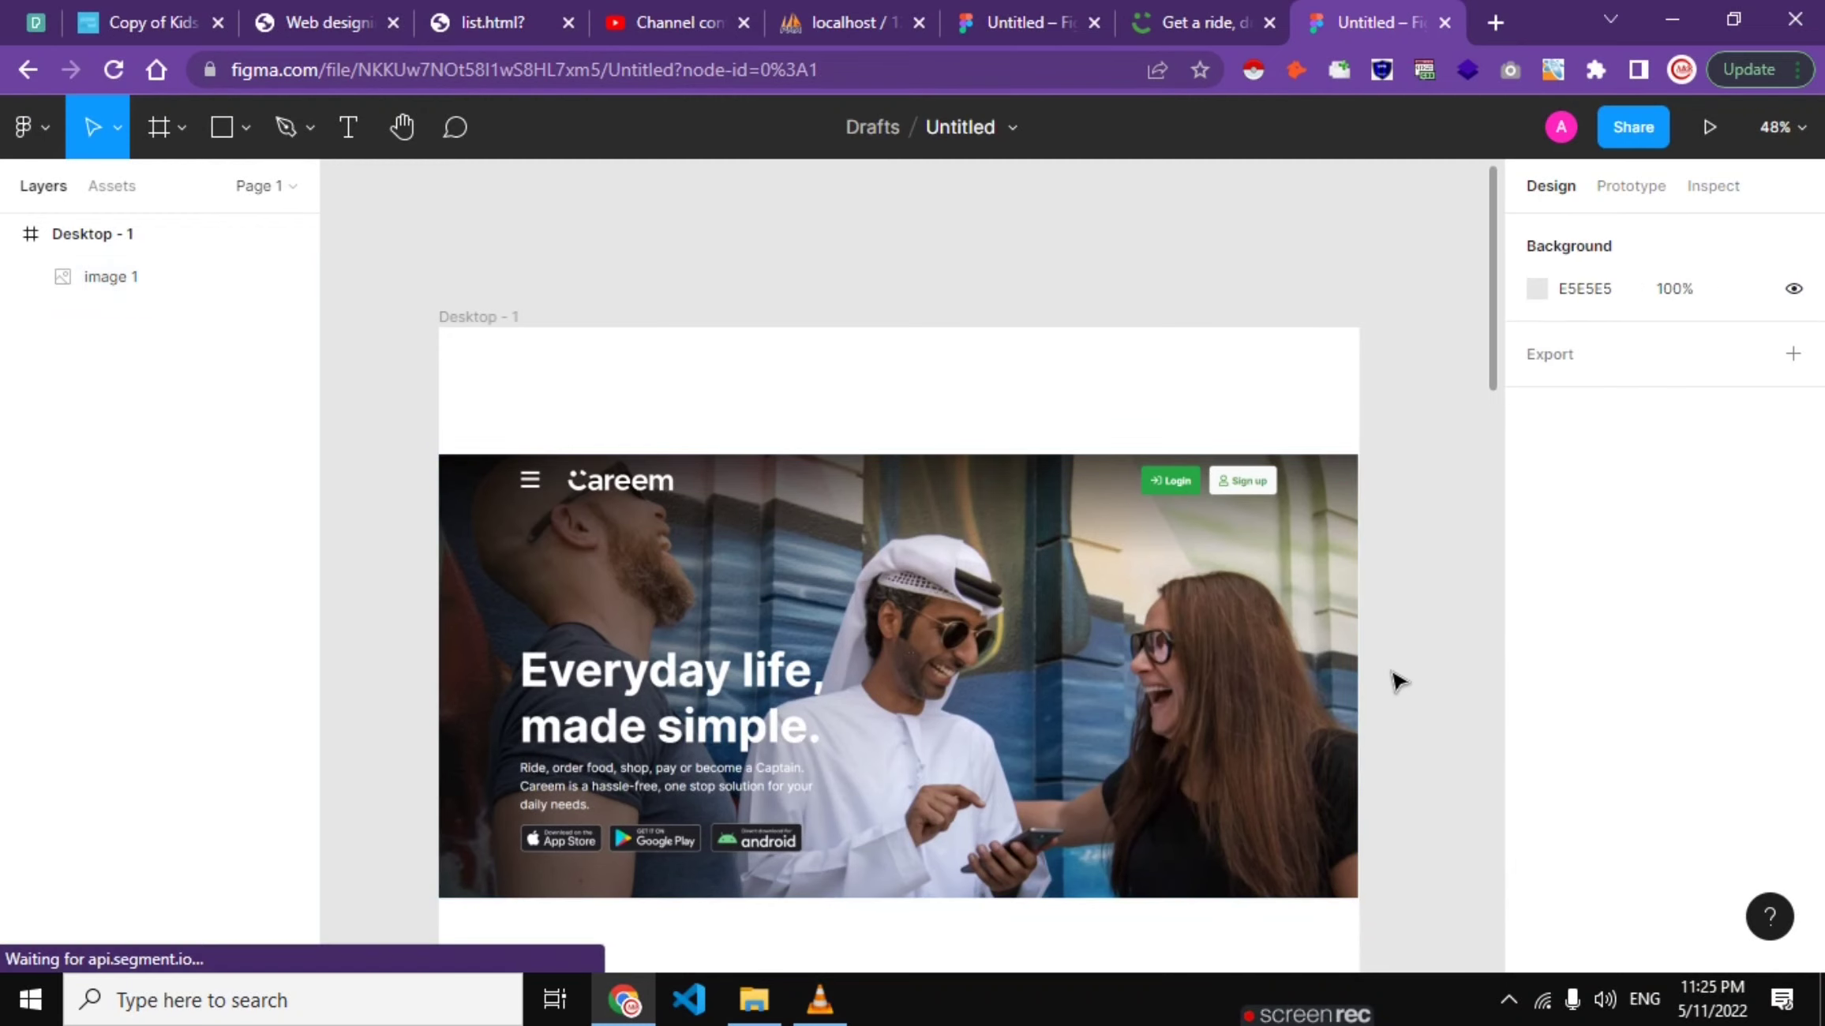
scroll(1044, 565, "down", 3)
left_click_drag(1039, 563, 993, 726)
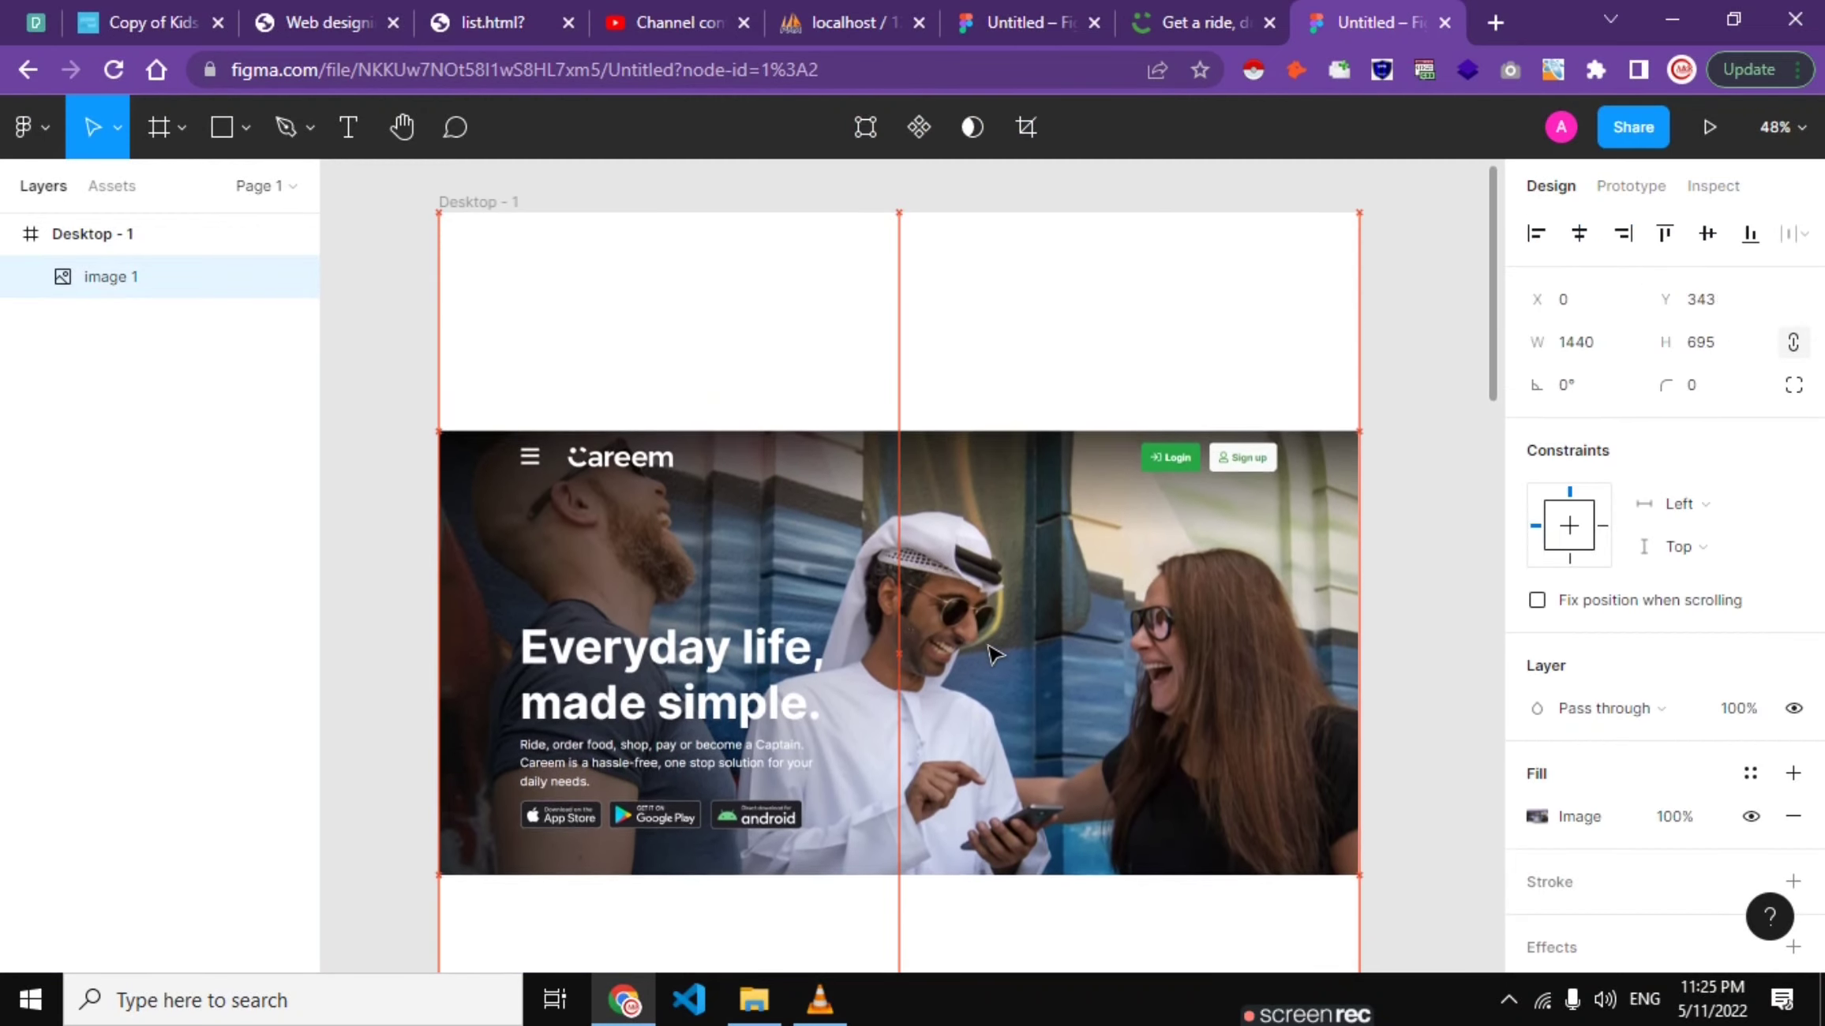
scroll(948, 789, "down", 1)
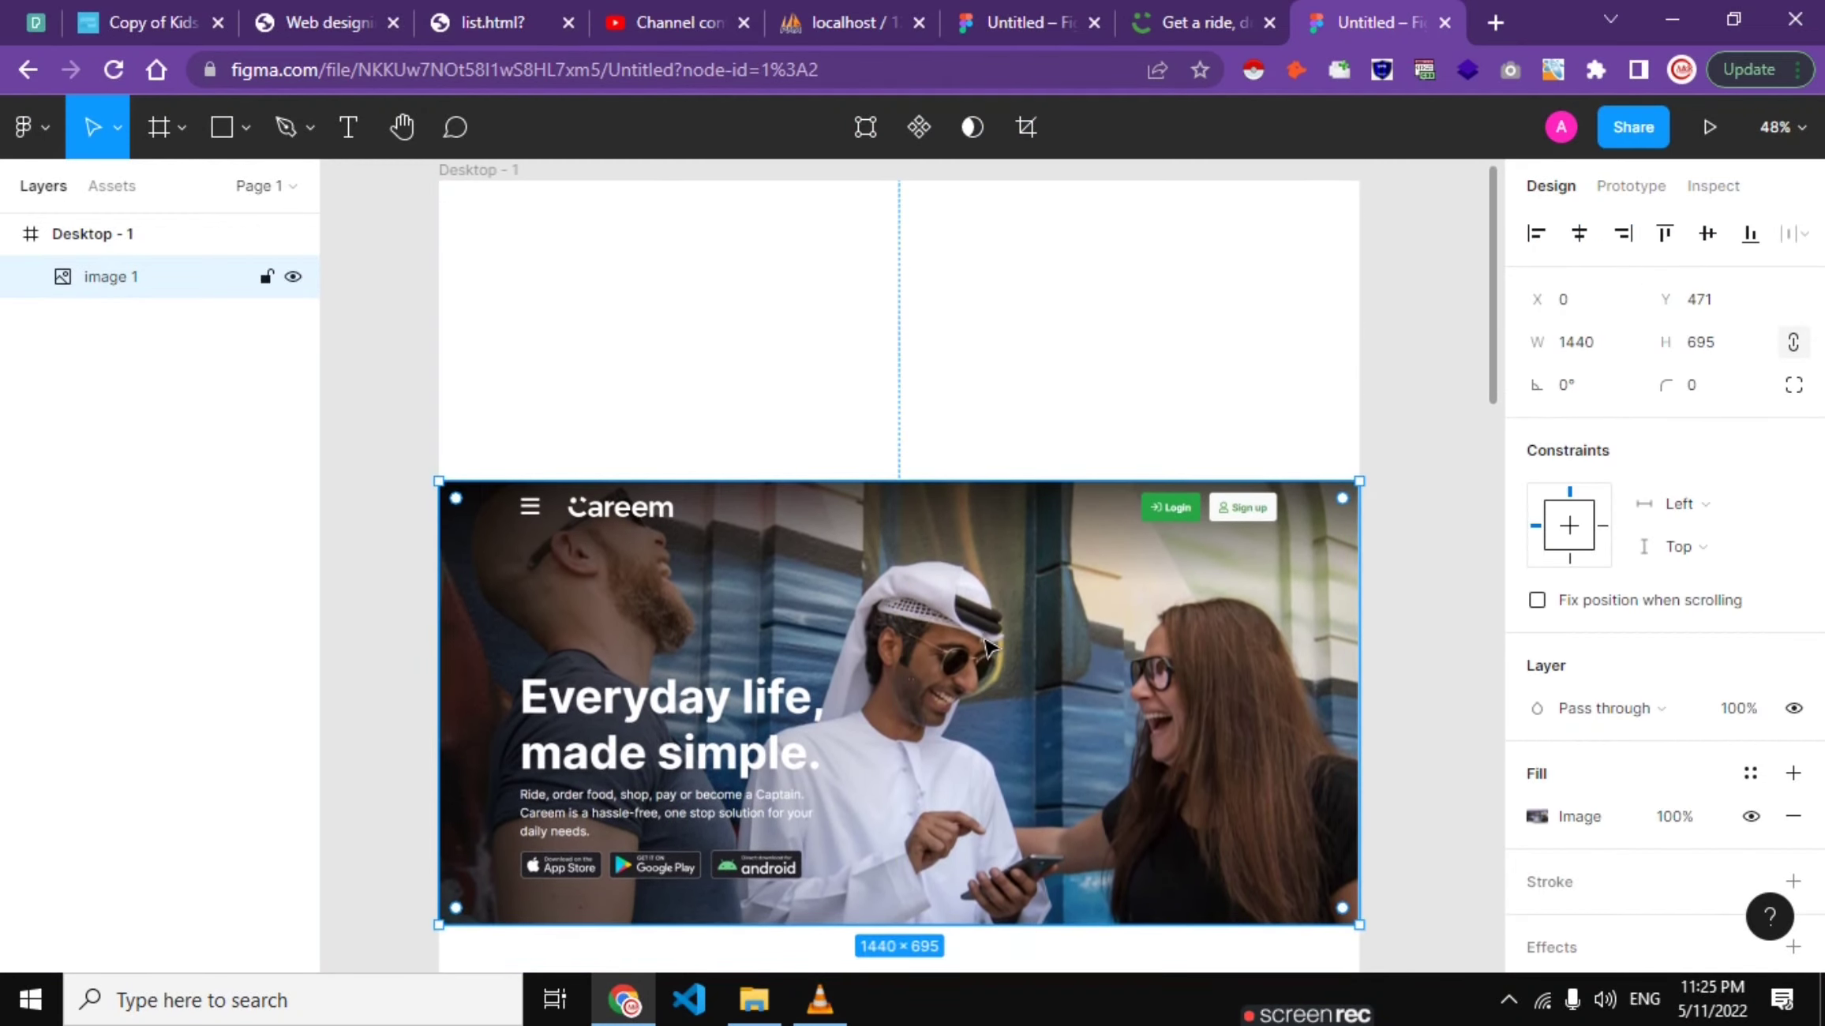
left_click_drag(993, 726, 882, 875)
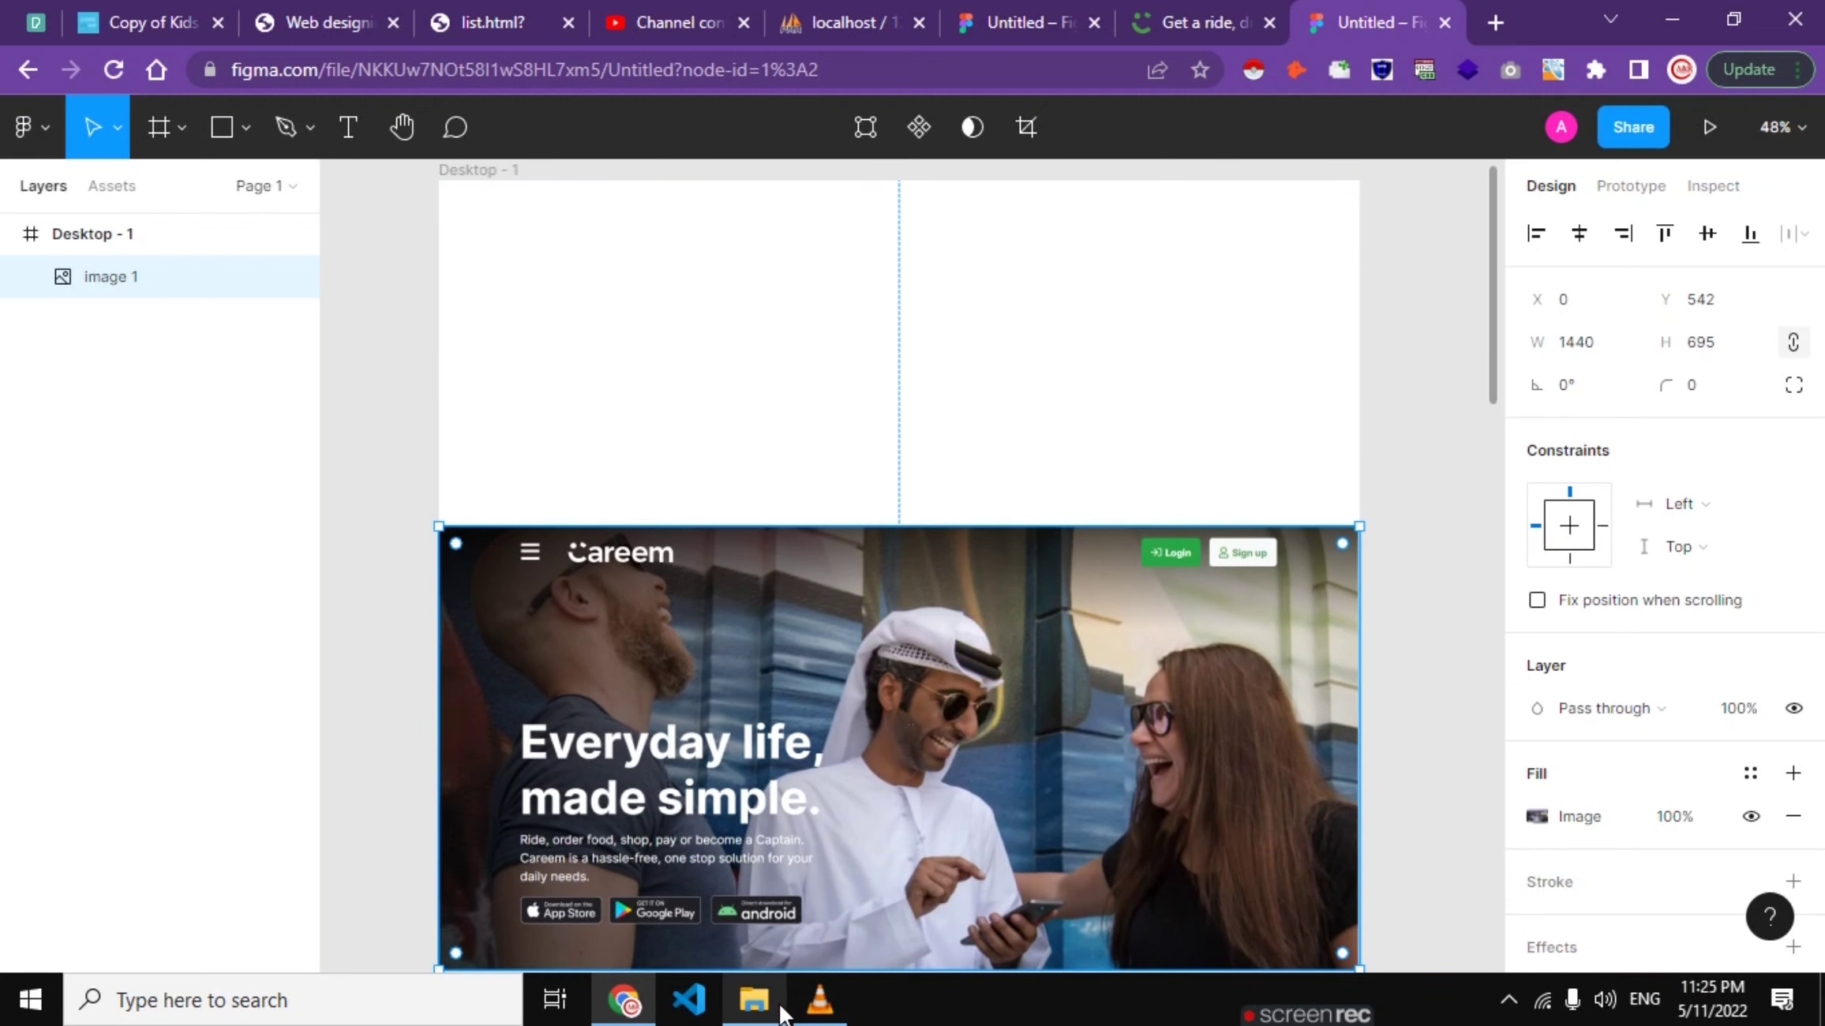
left_click(754, 1000)
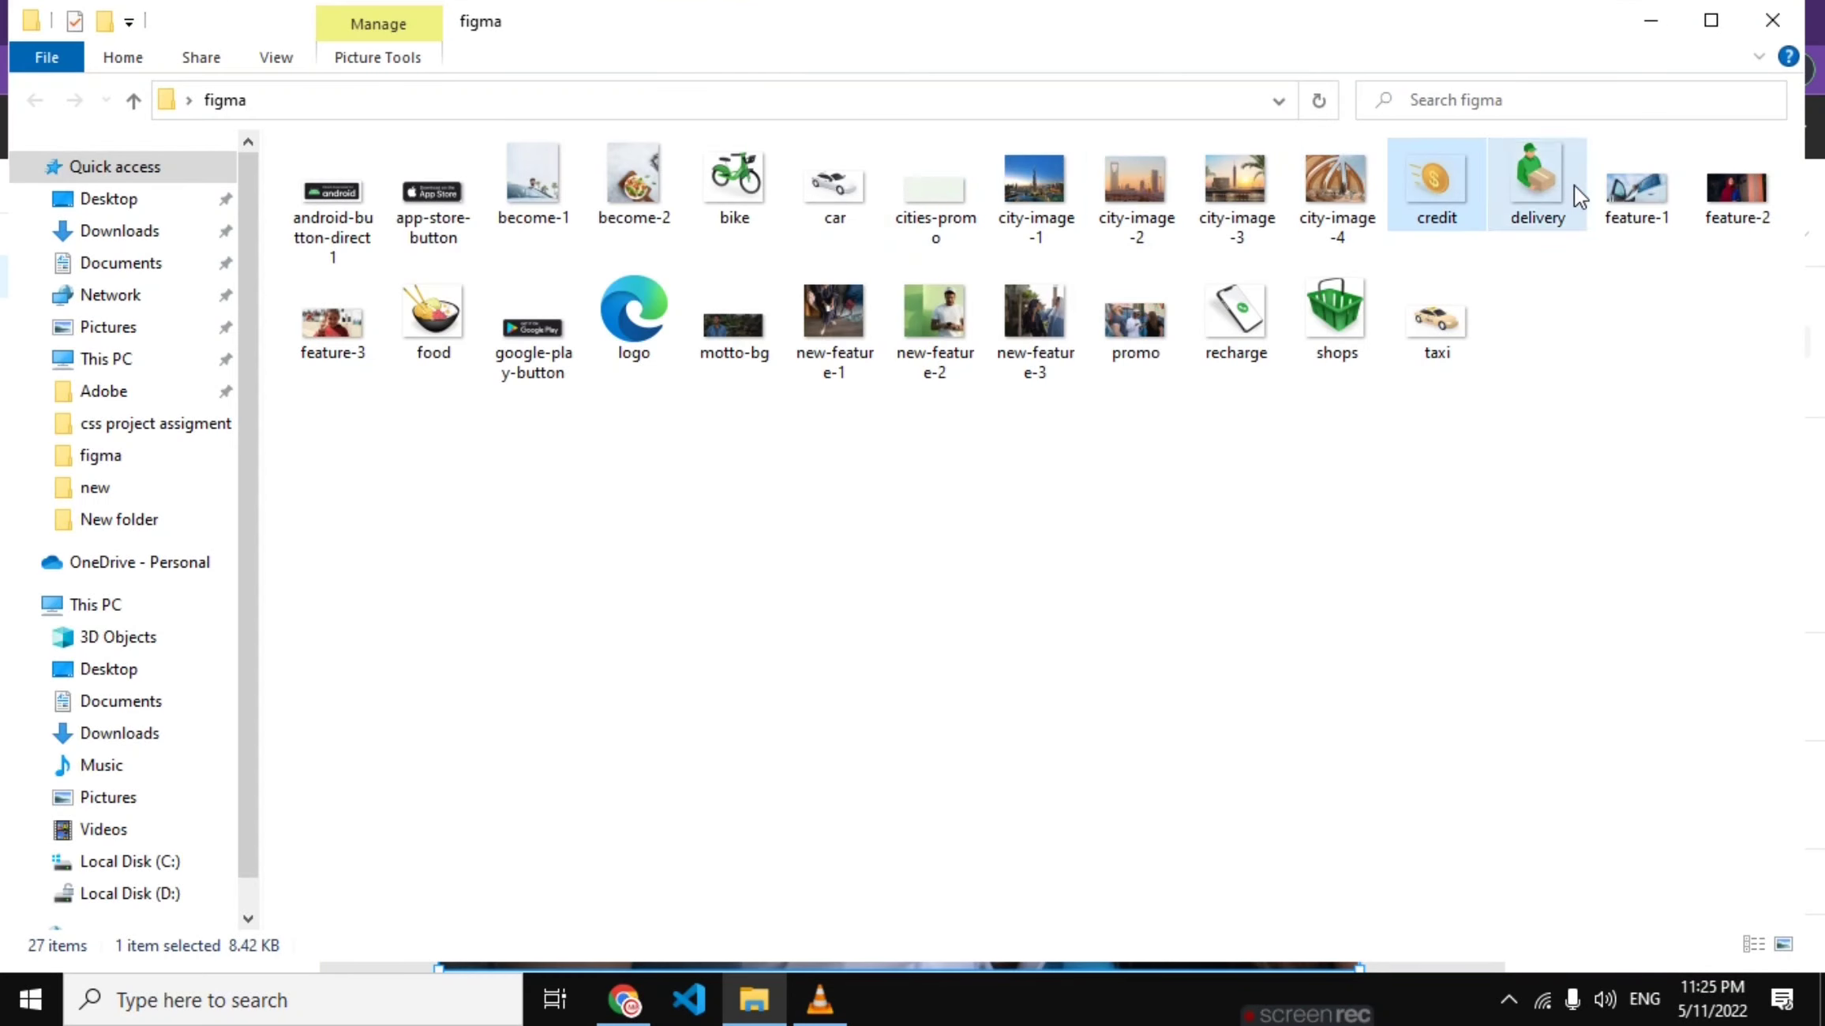
Step: Drag the promo photo from the figma folder into the Figma design
mouse_move(1107, 324)
left_mouse_down()
mouse_move(624, 998)
mouse_move(705, 471)
left_mouse_up()
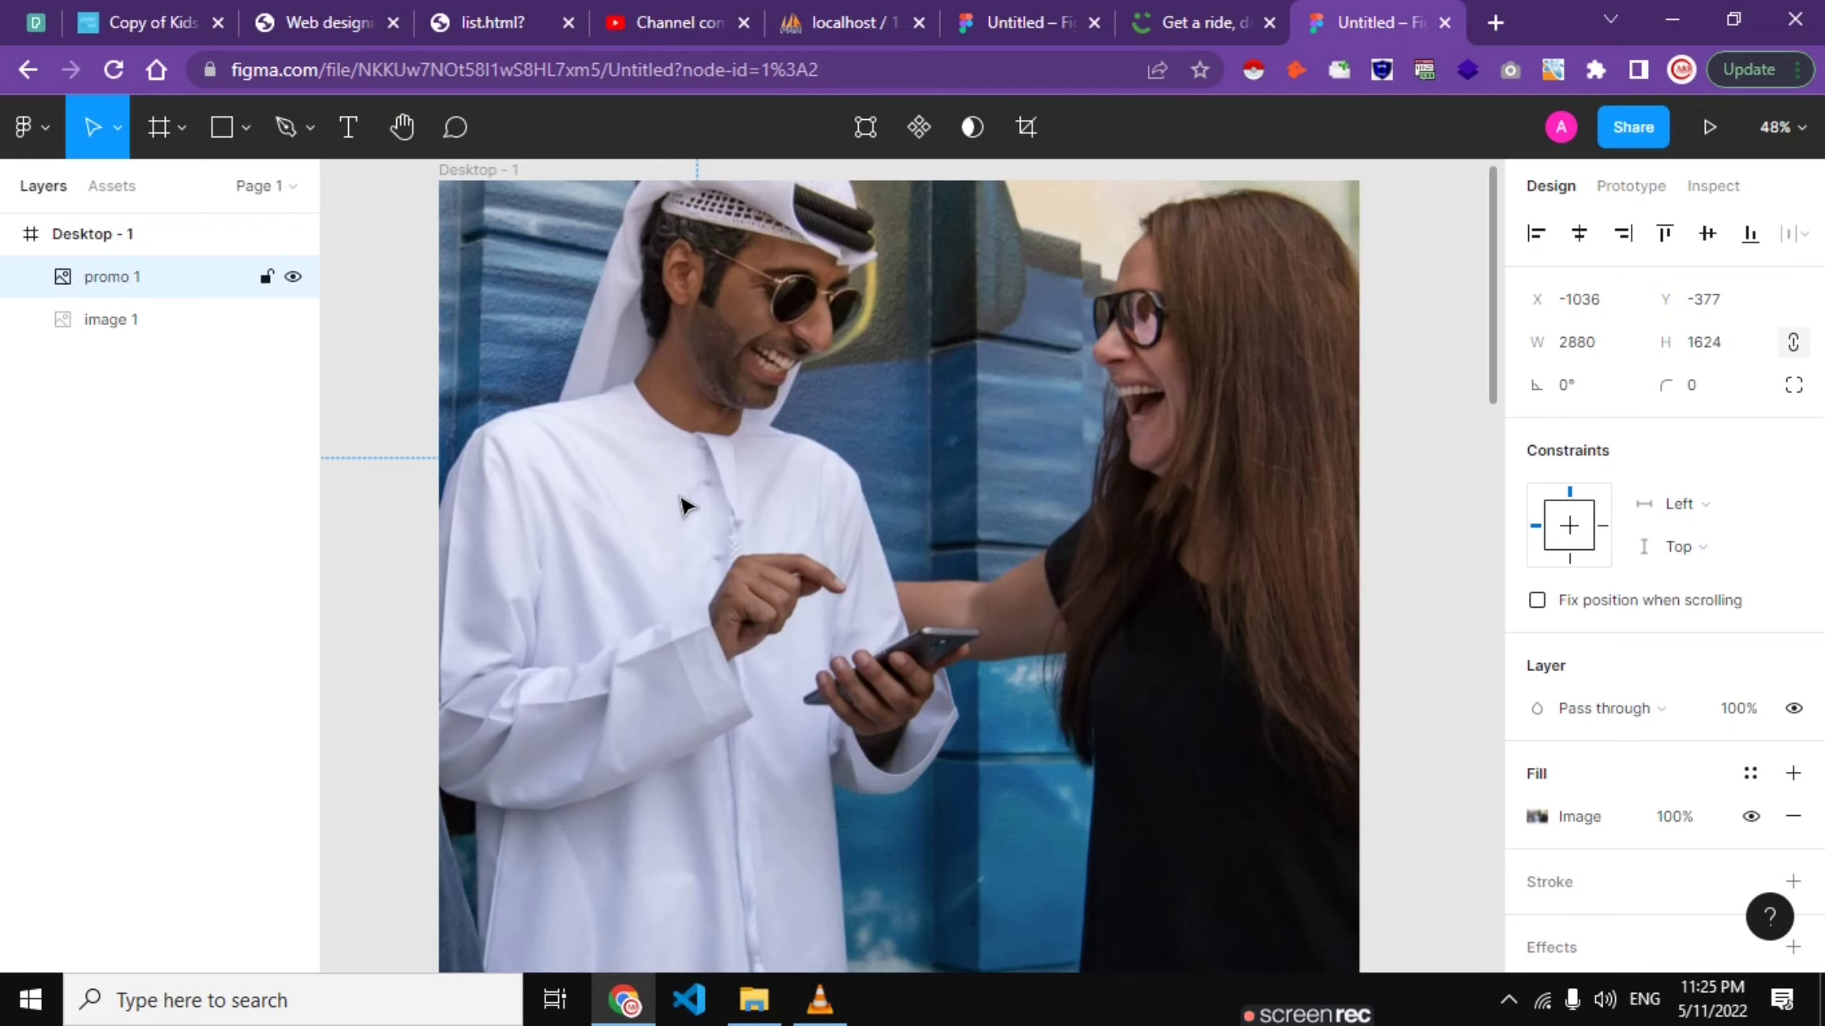
Step: Shrink the promo photo, place it at the top of Desktop - 1, and push the hero screenshot lower
scroll(912, 541, "down", 3)
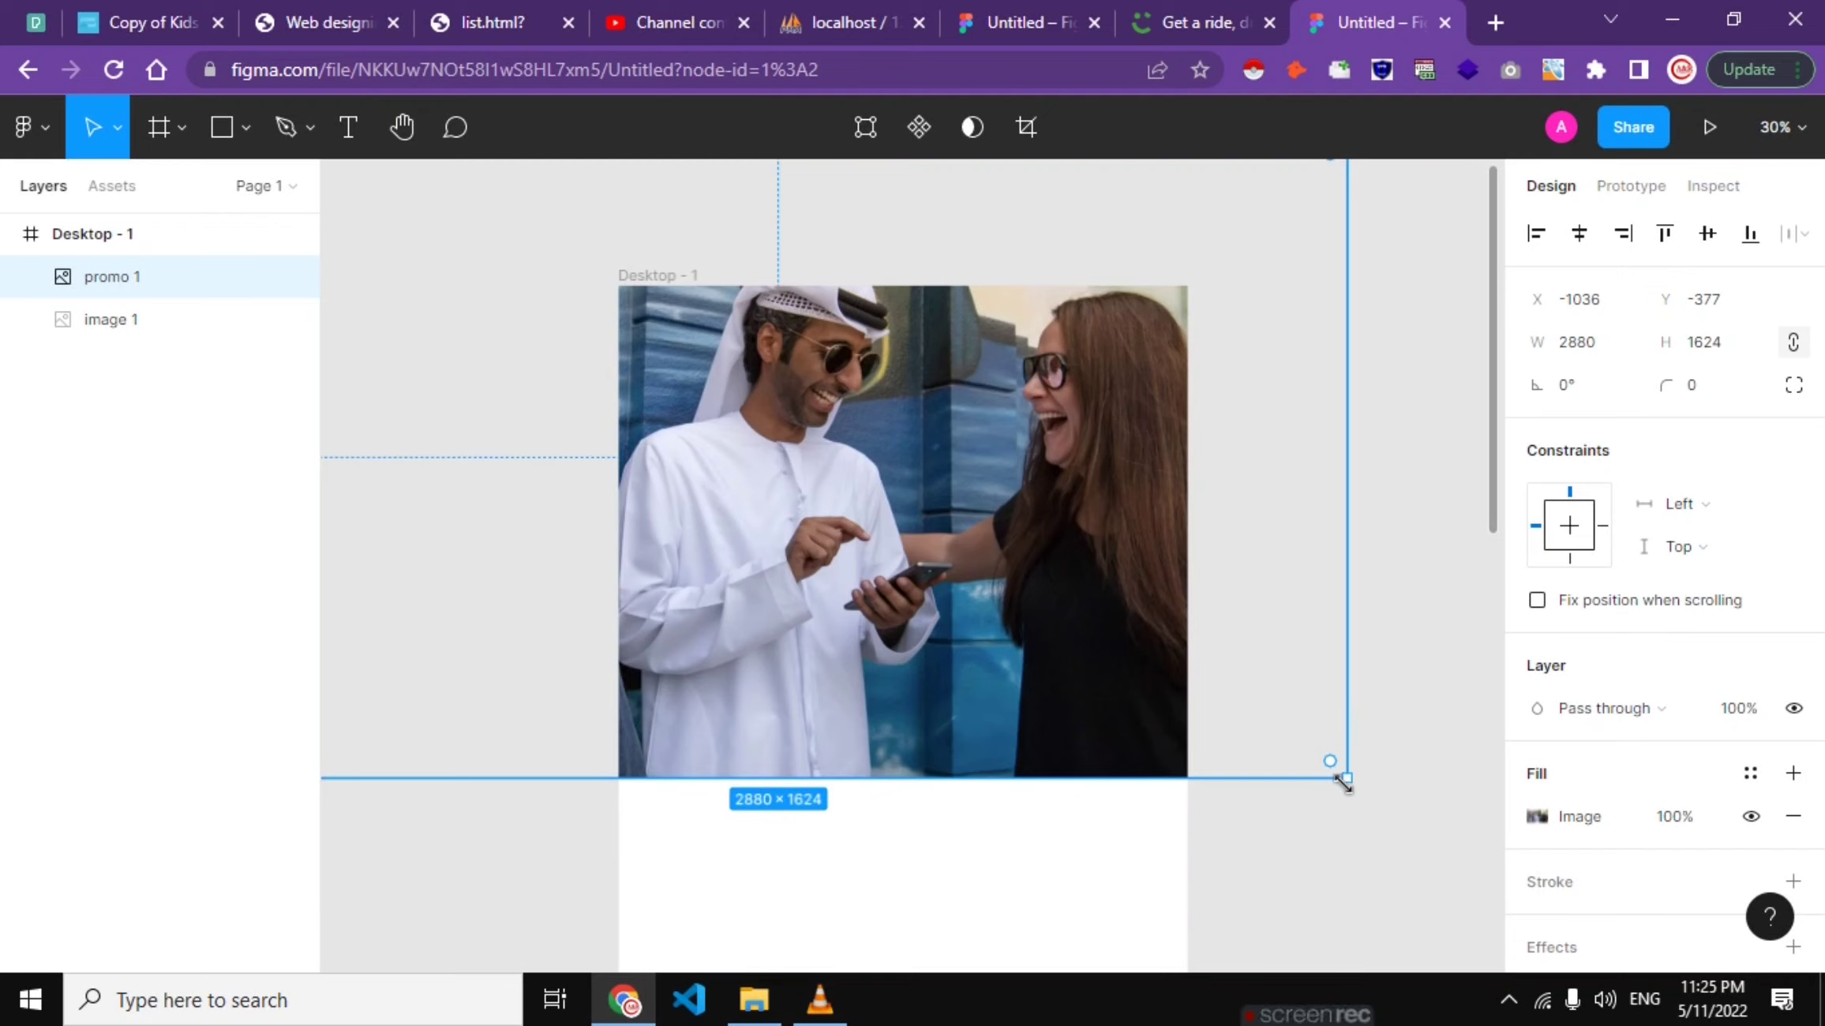
mouse_move(1343, 781)
left_mouse_down()
mouse_move(1259, 844)
mouse_move(1083, 807)
mouse_move(743, 355)
mouse_move(643, 330)
left_mouse_up()
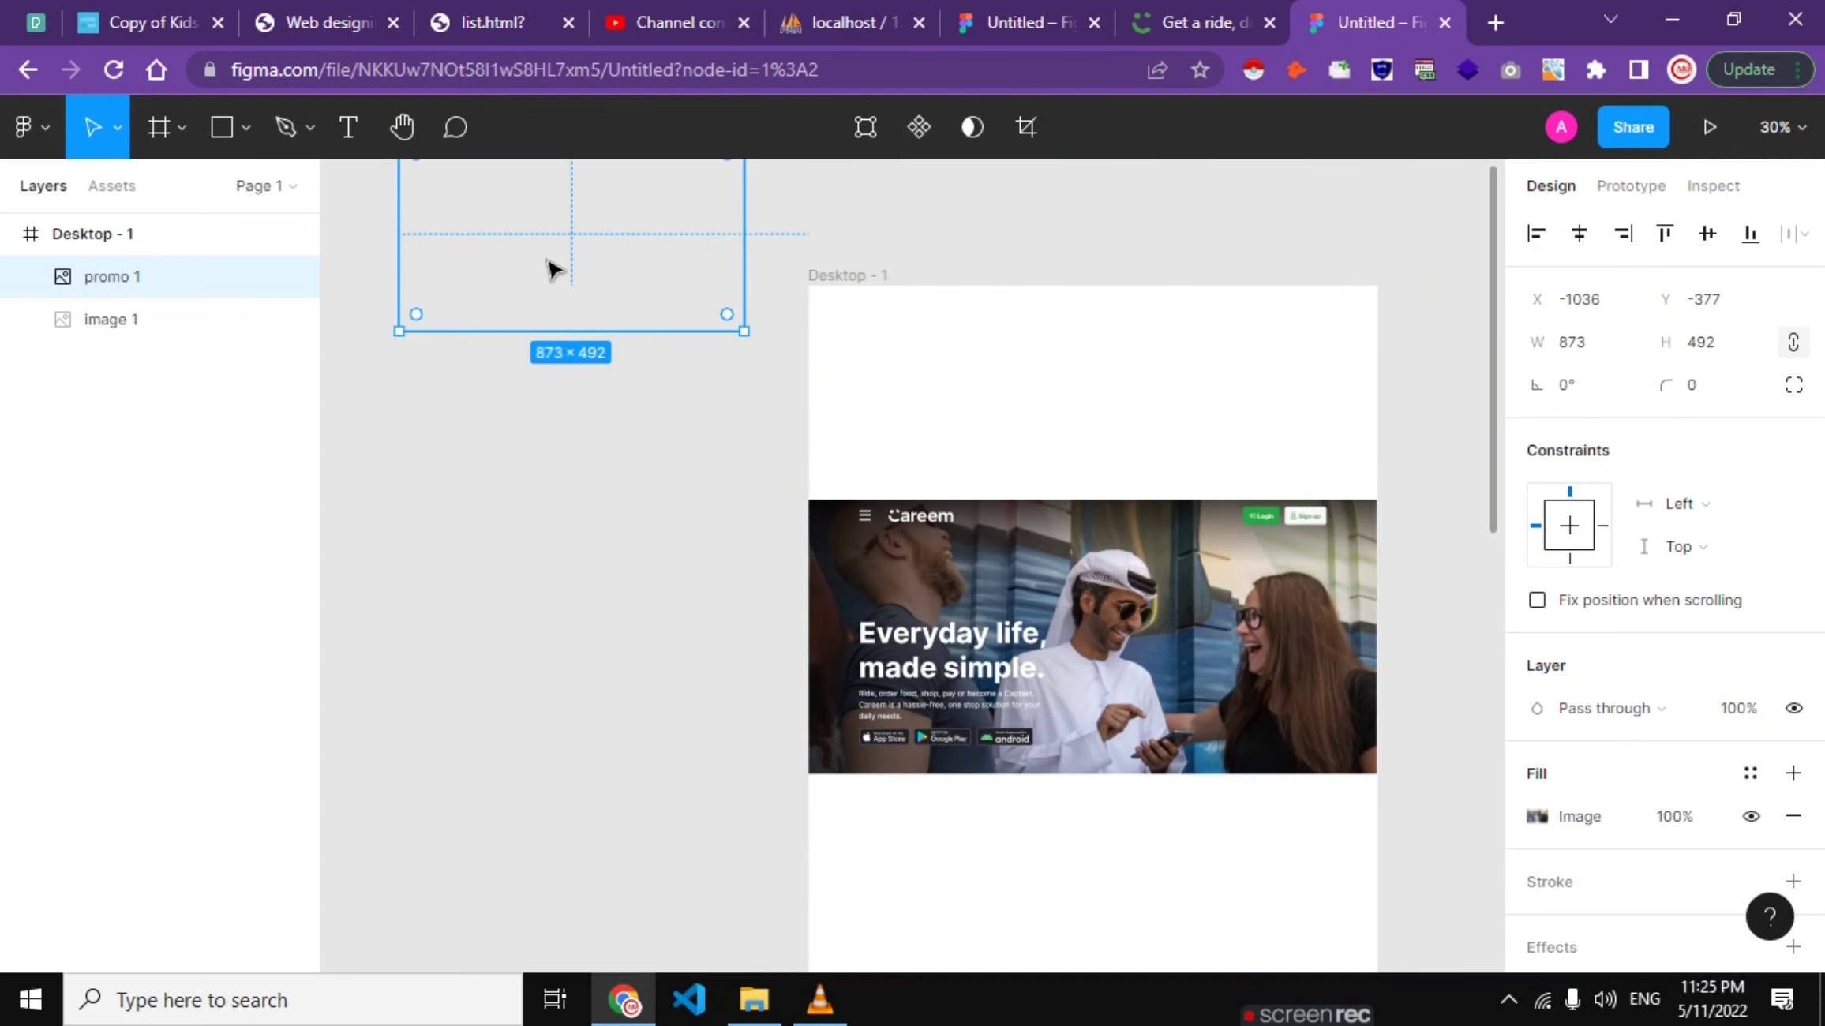
mouse_move(548, 267)
left_mouse_down()
mouse_move(1234, 461)
mouse_move(980, 358)
left_mouse_up()
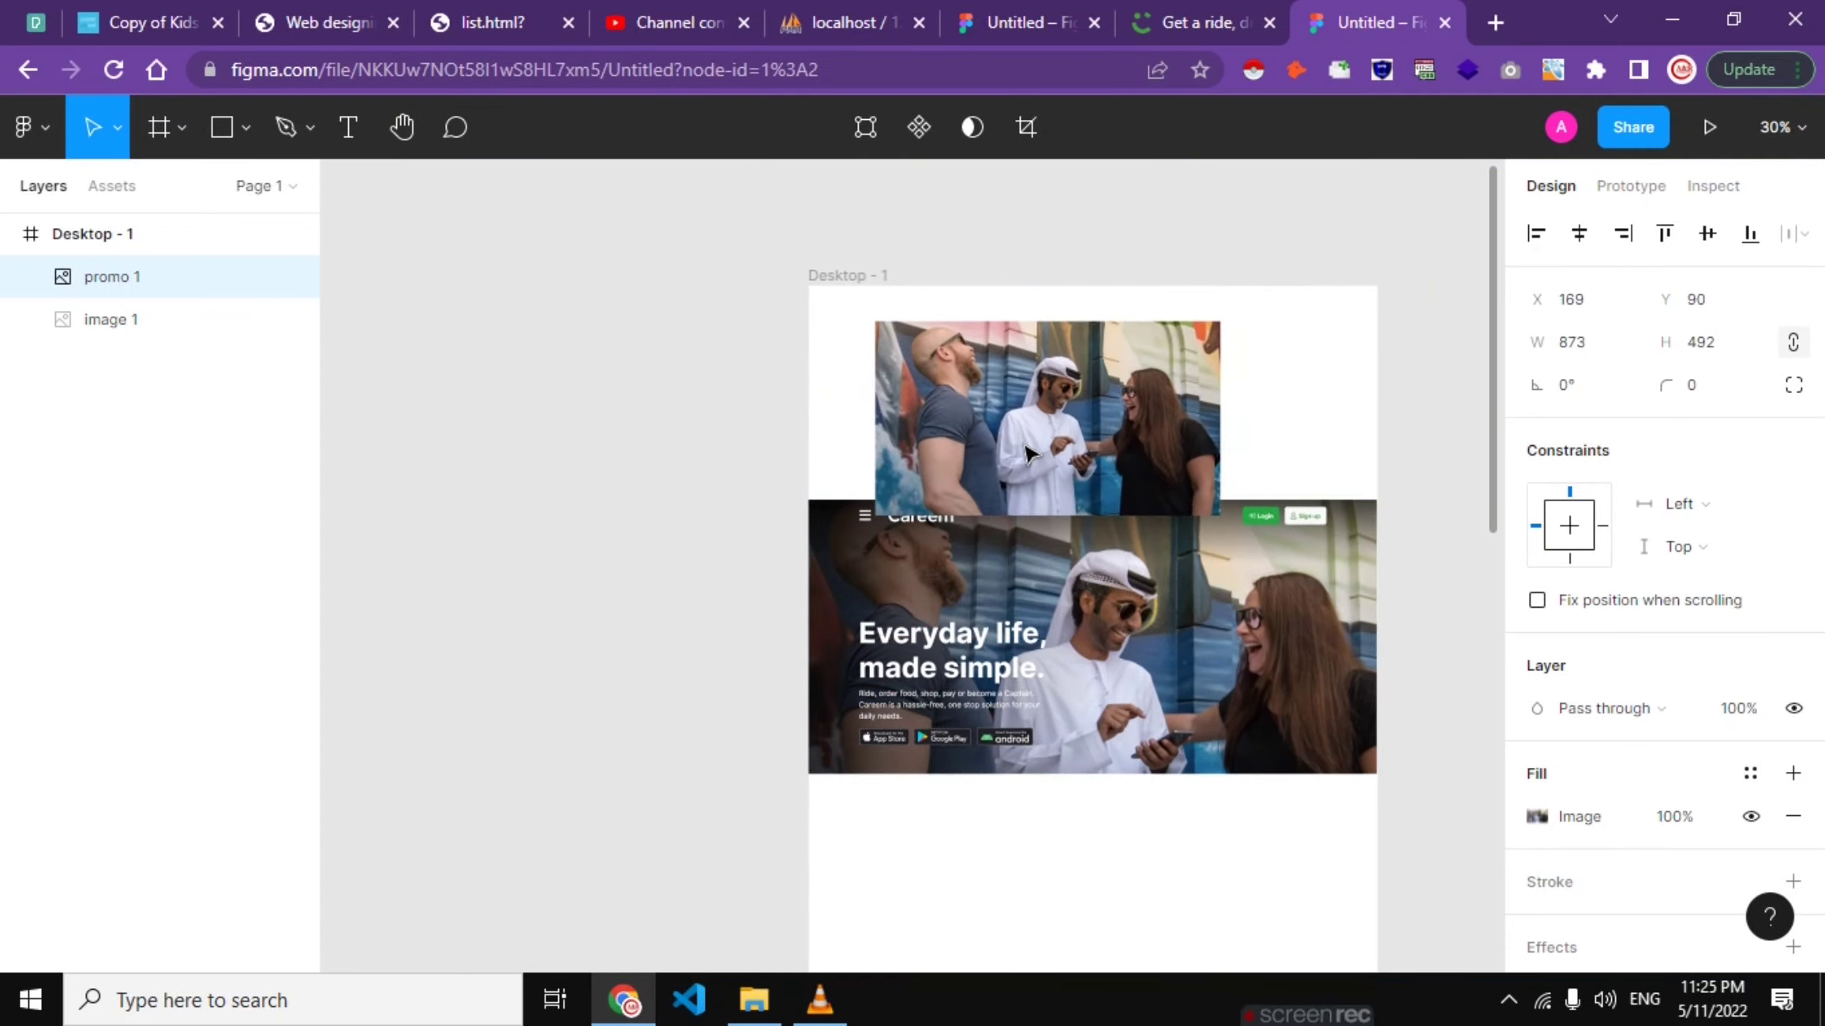
left_click_drag(1145, 677, 1145, 730)
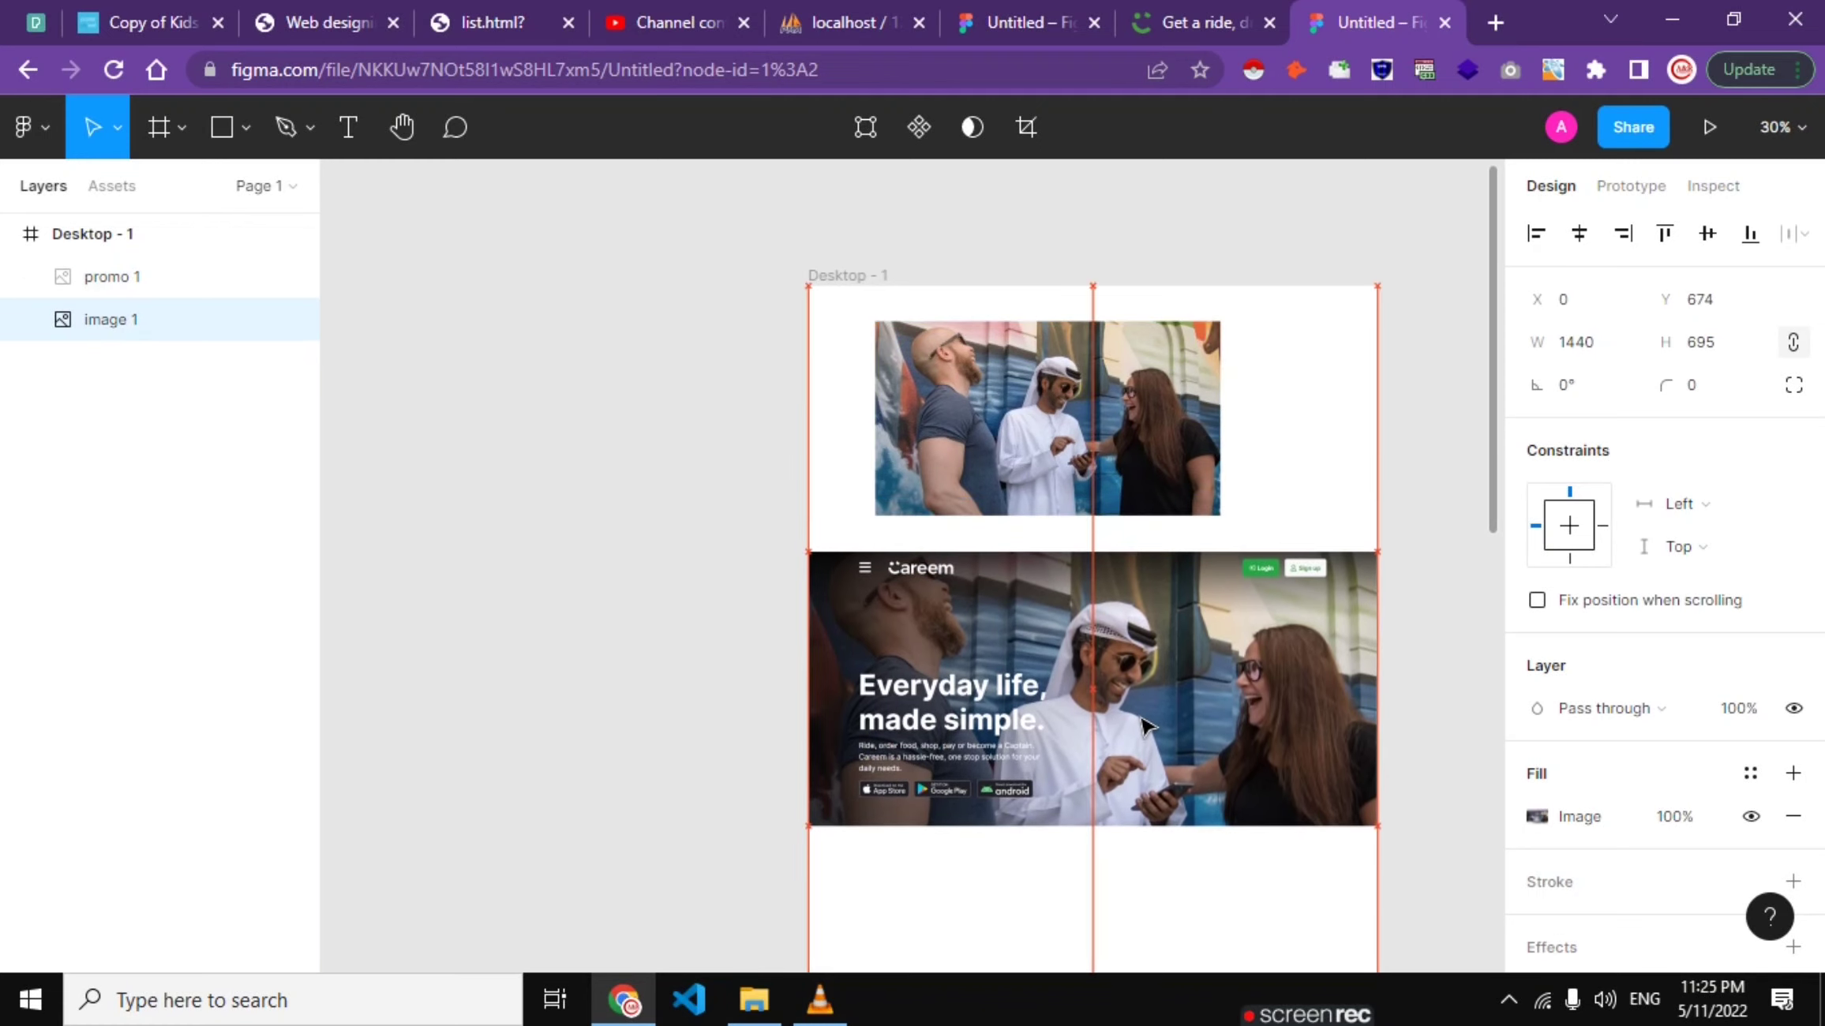
mouse_move(998, 422)
left_mouse_down()
mouse_move(951, 433)
mouse_move(989, 471)
left_mouse_up()
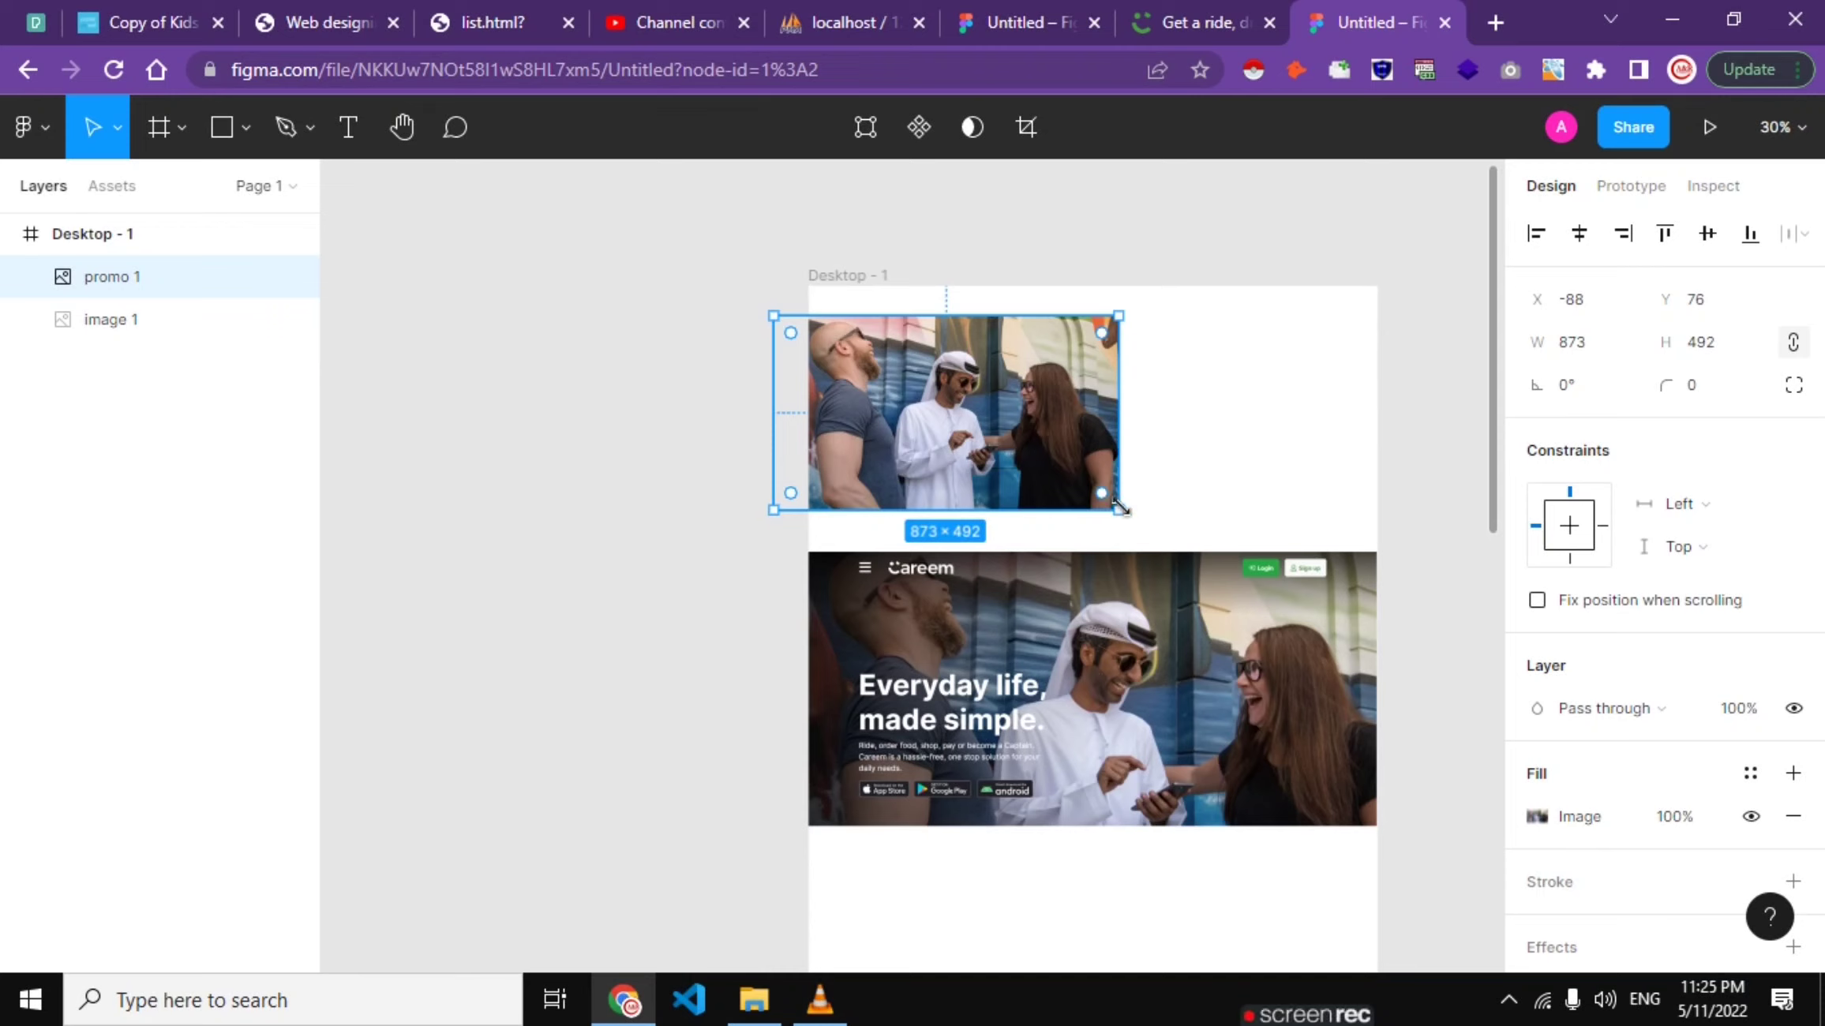
Step: Enlarge promo 1 to 1727×973 across the frame top, then check careem.com
left_click_drag(1120, 507, 1406, 644)
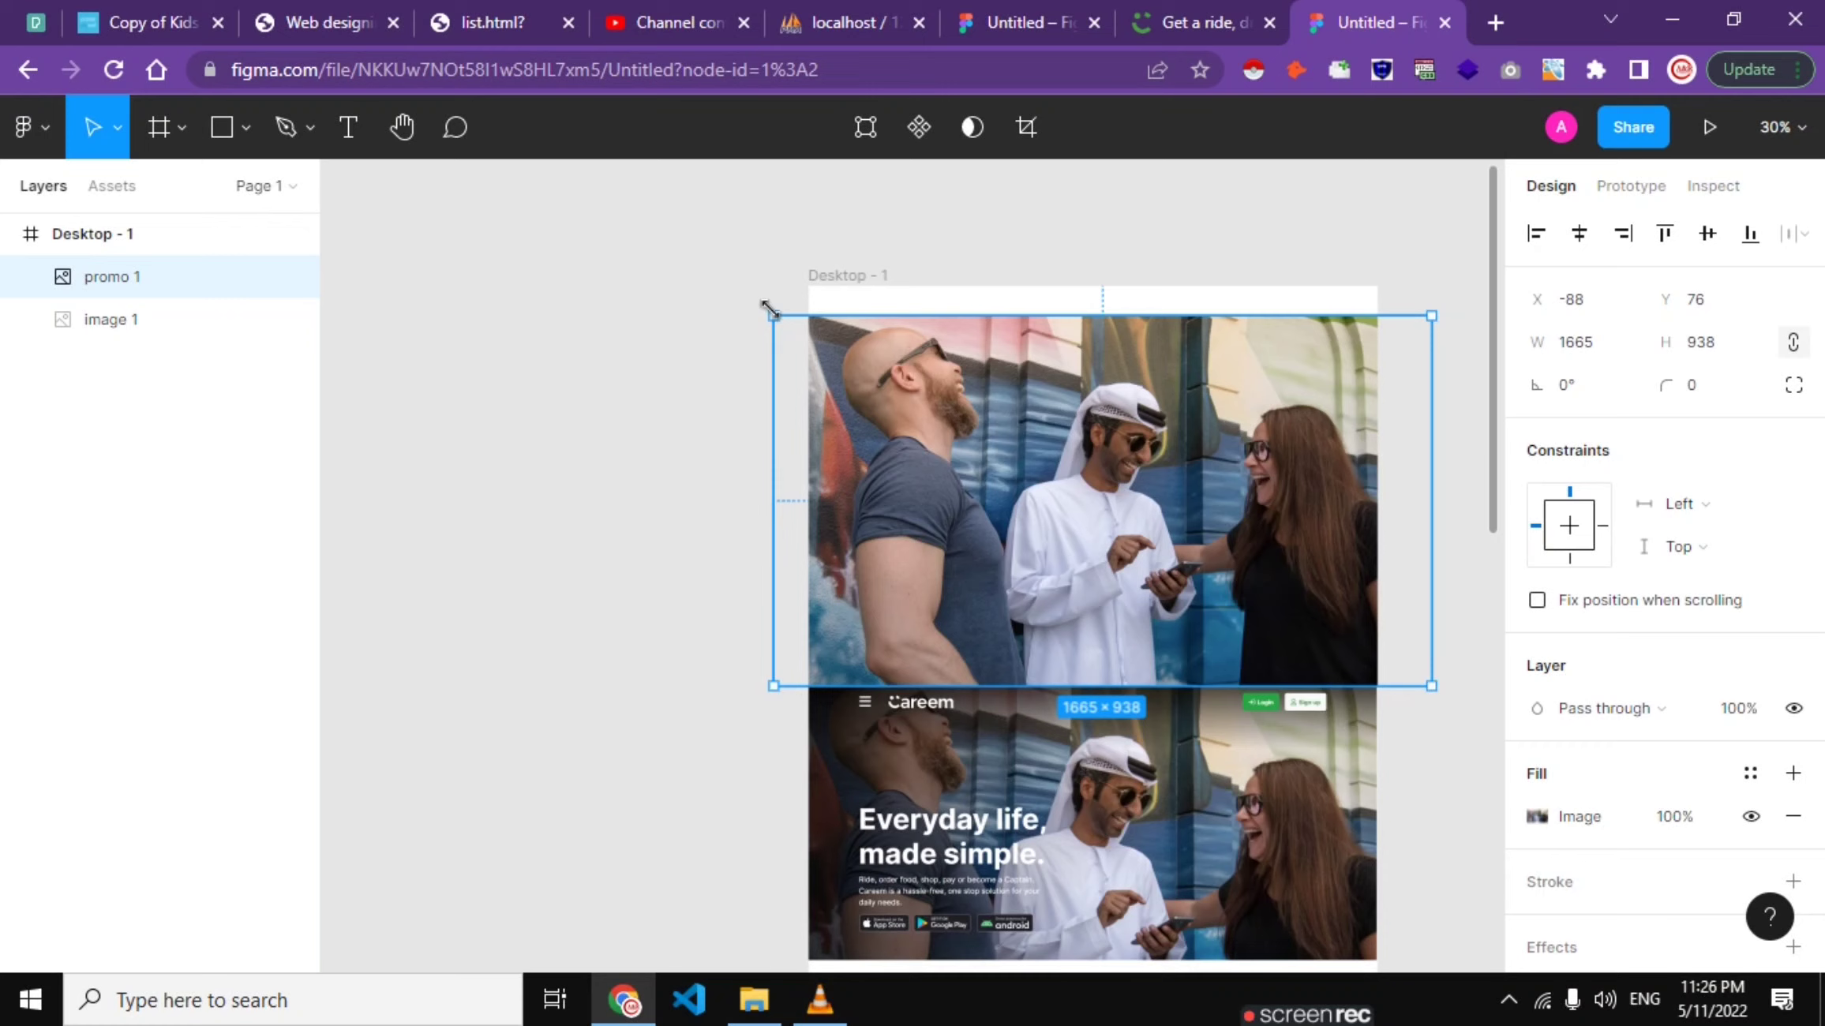
left_click_drag(774, 316, 753, 300)
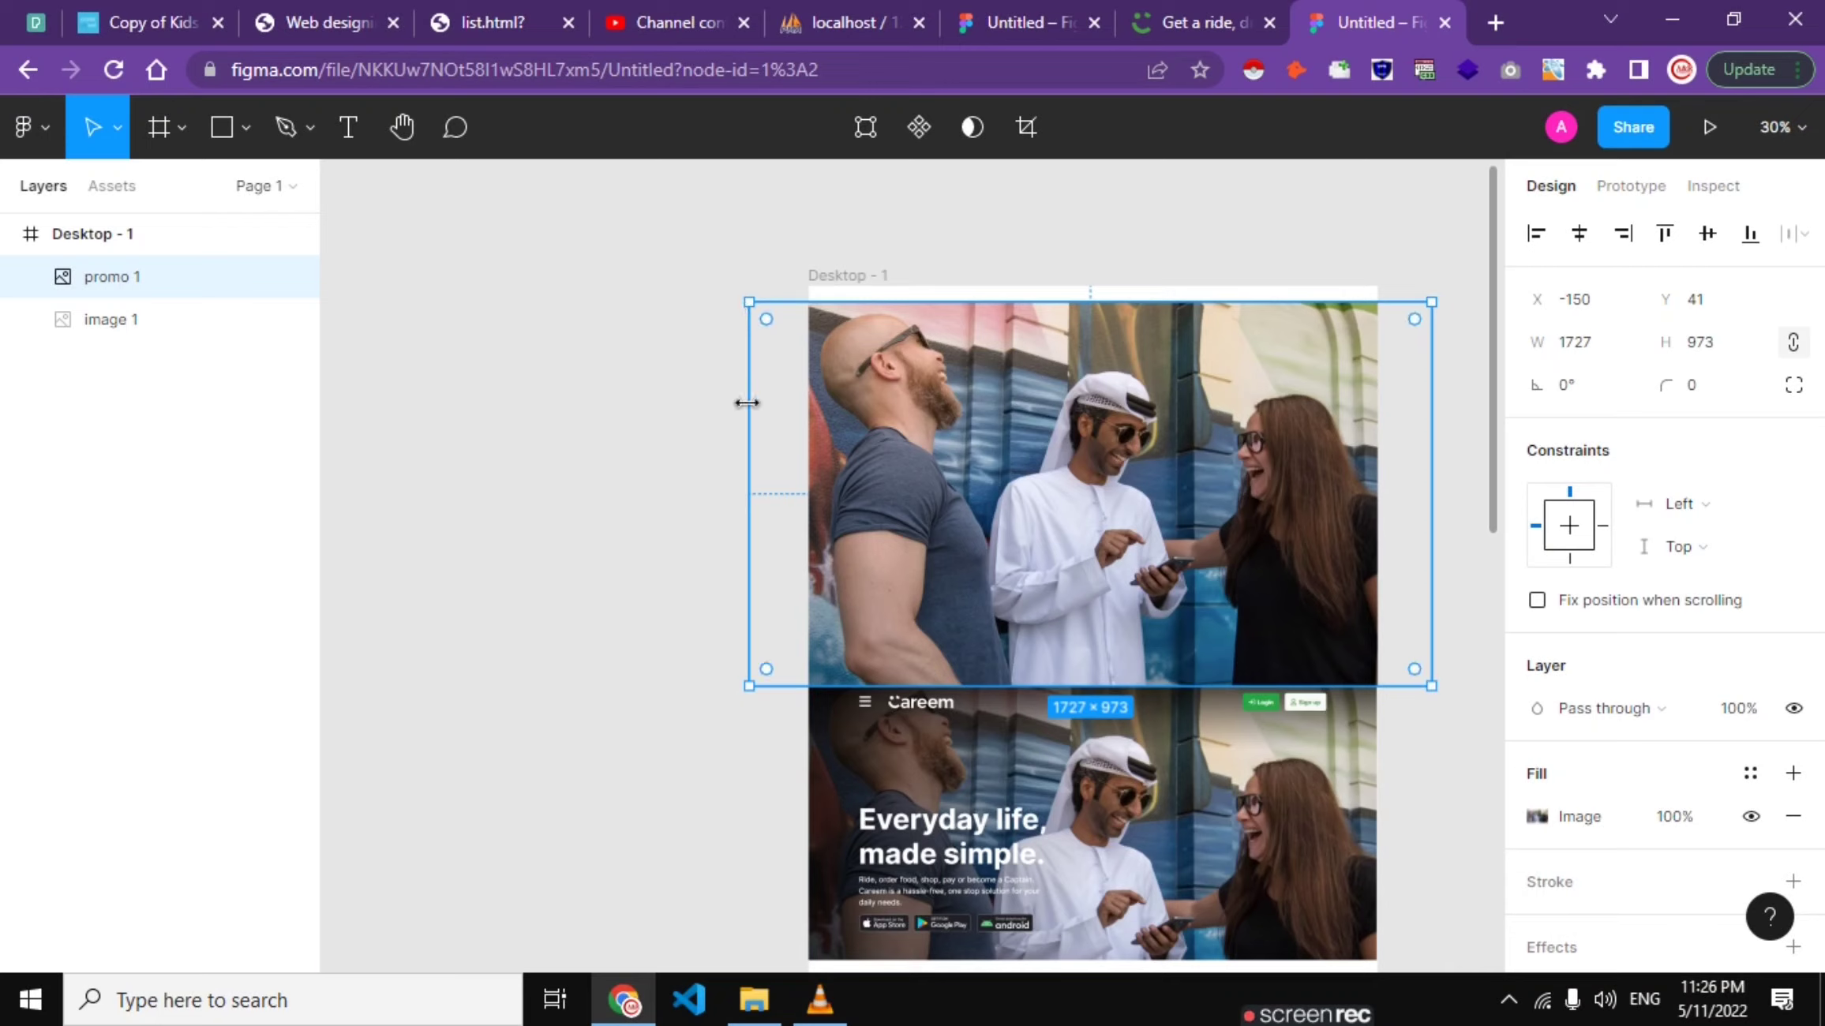
mouse_move(944, 442)
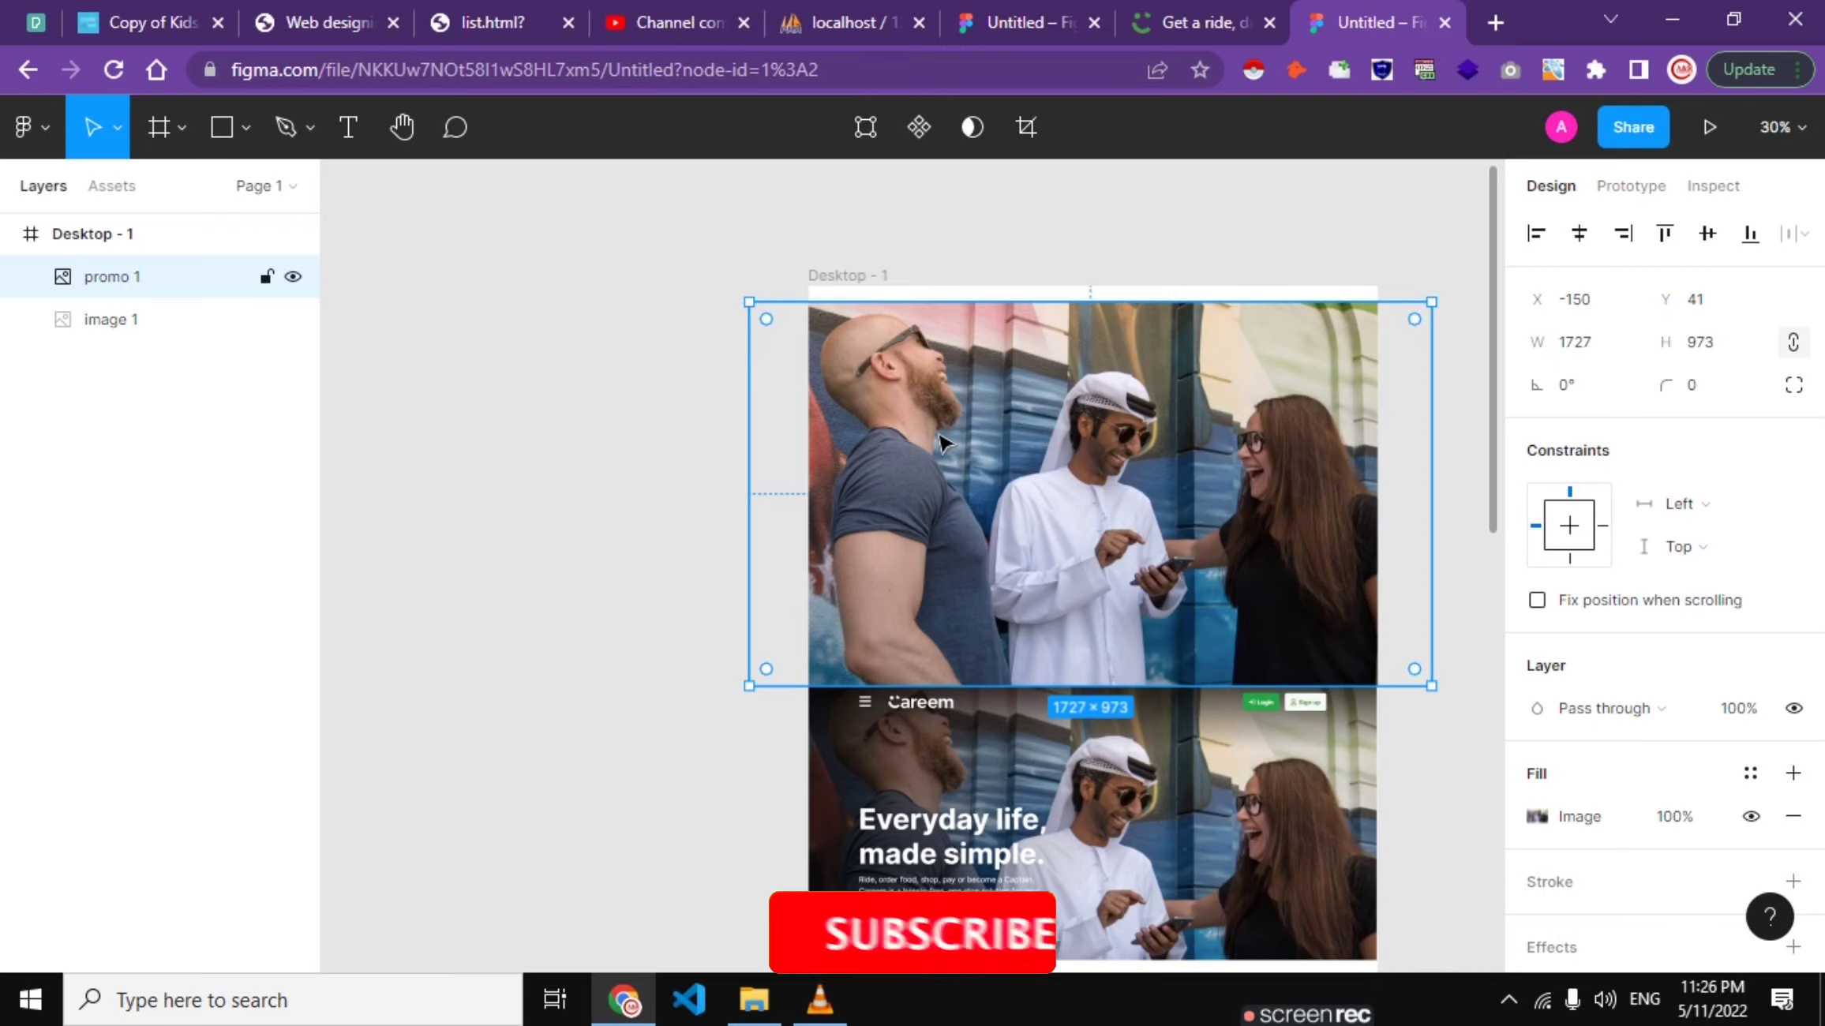
left_click_drag(944, 443, 944, 425)
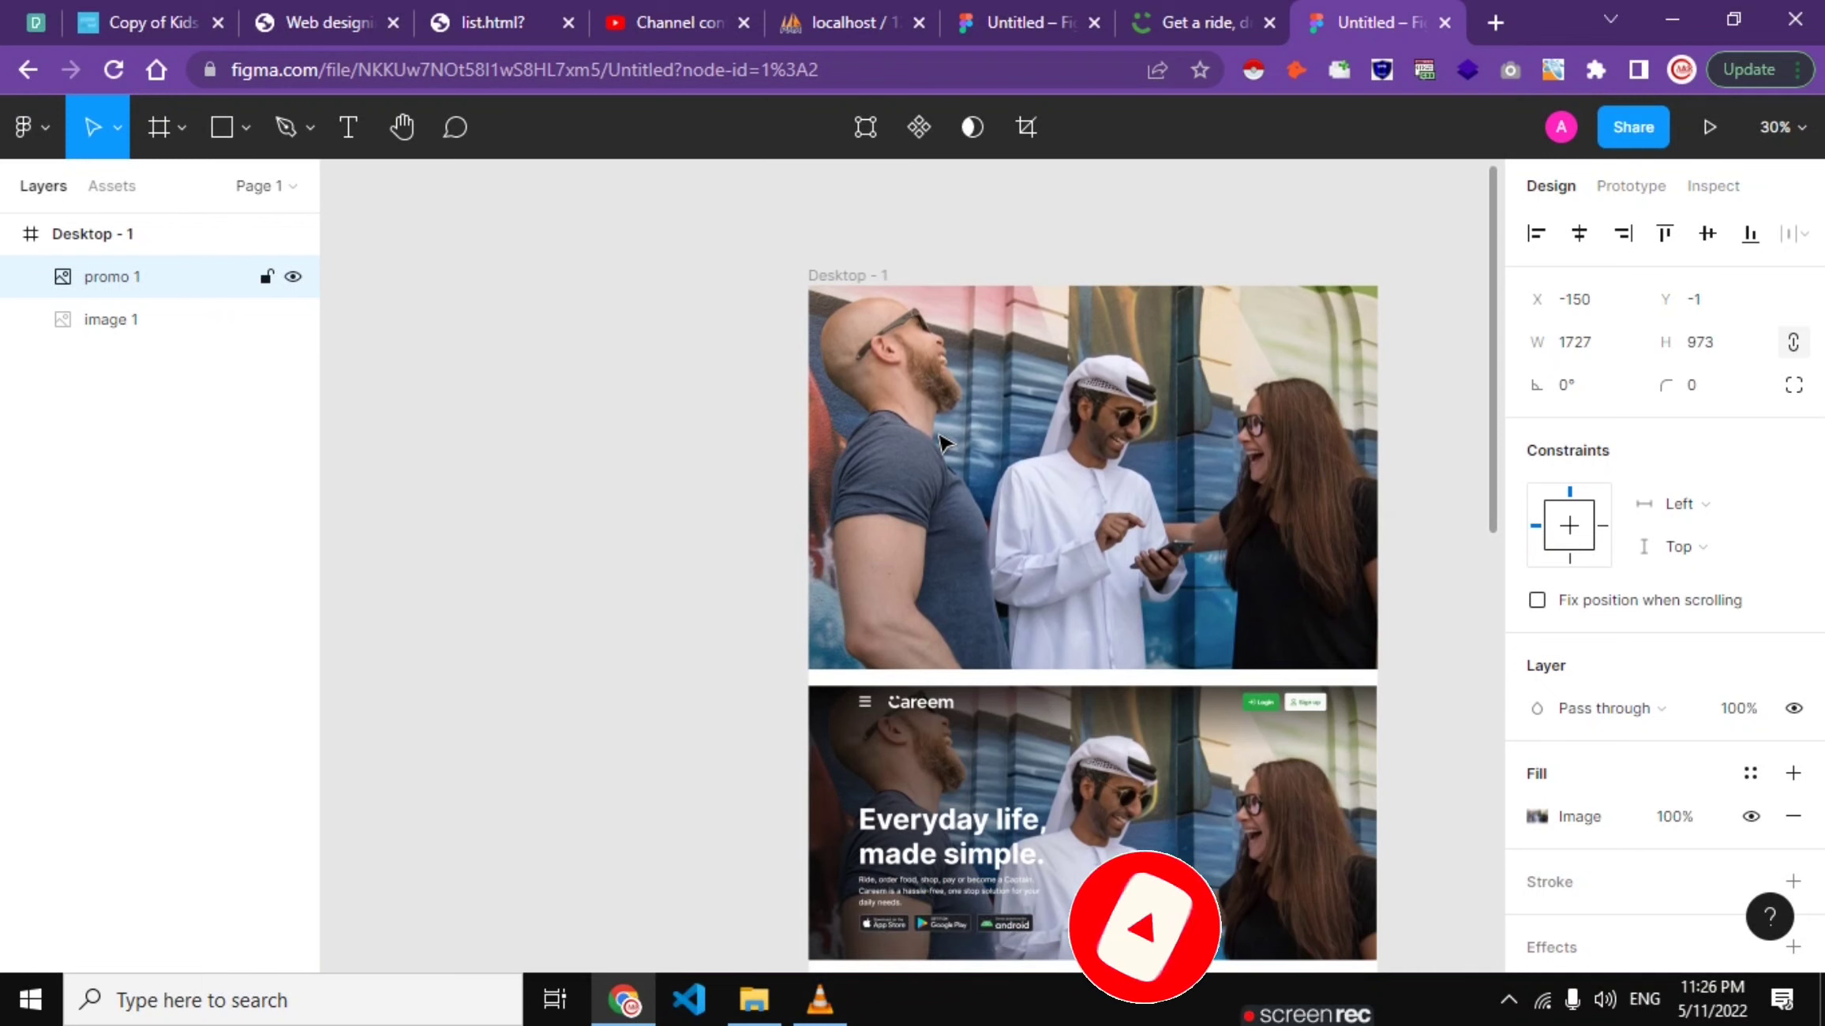
left_click(1196, 2)
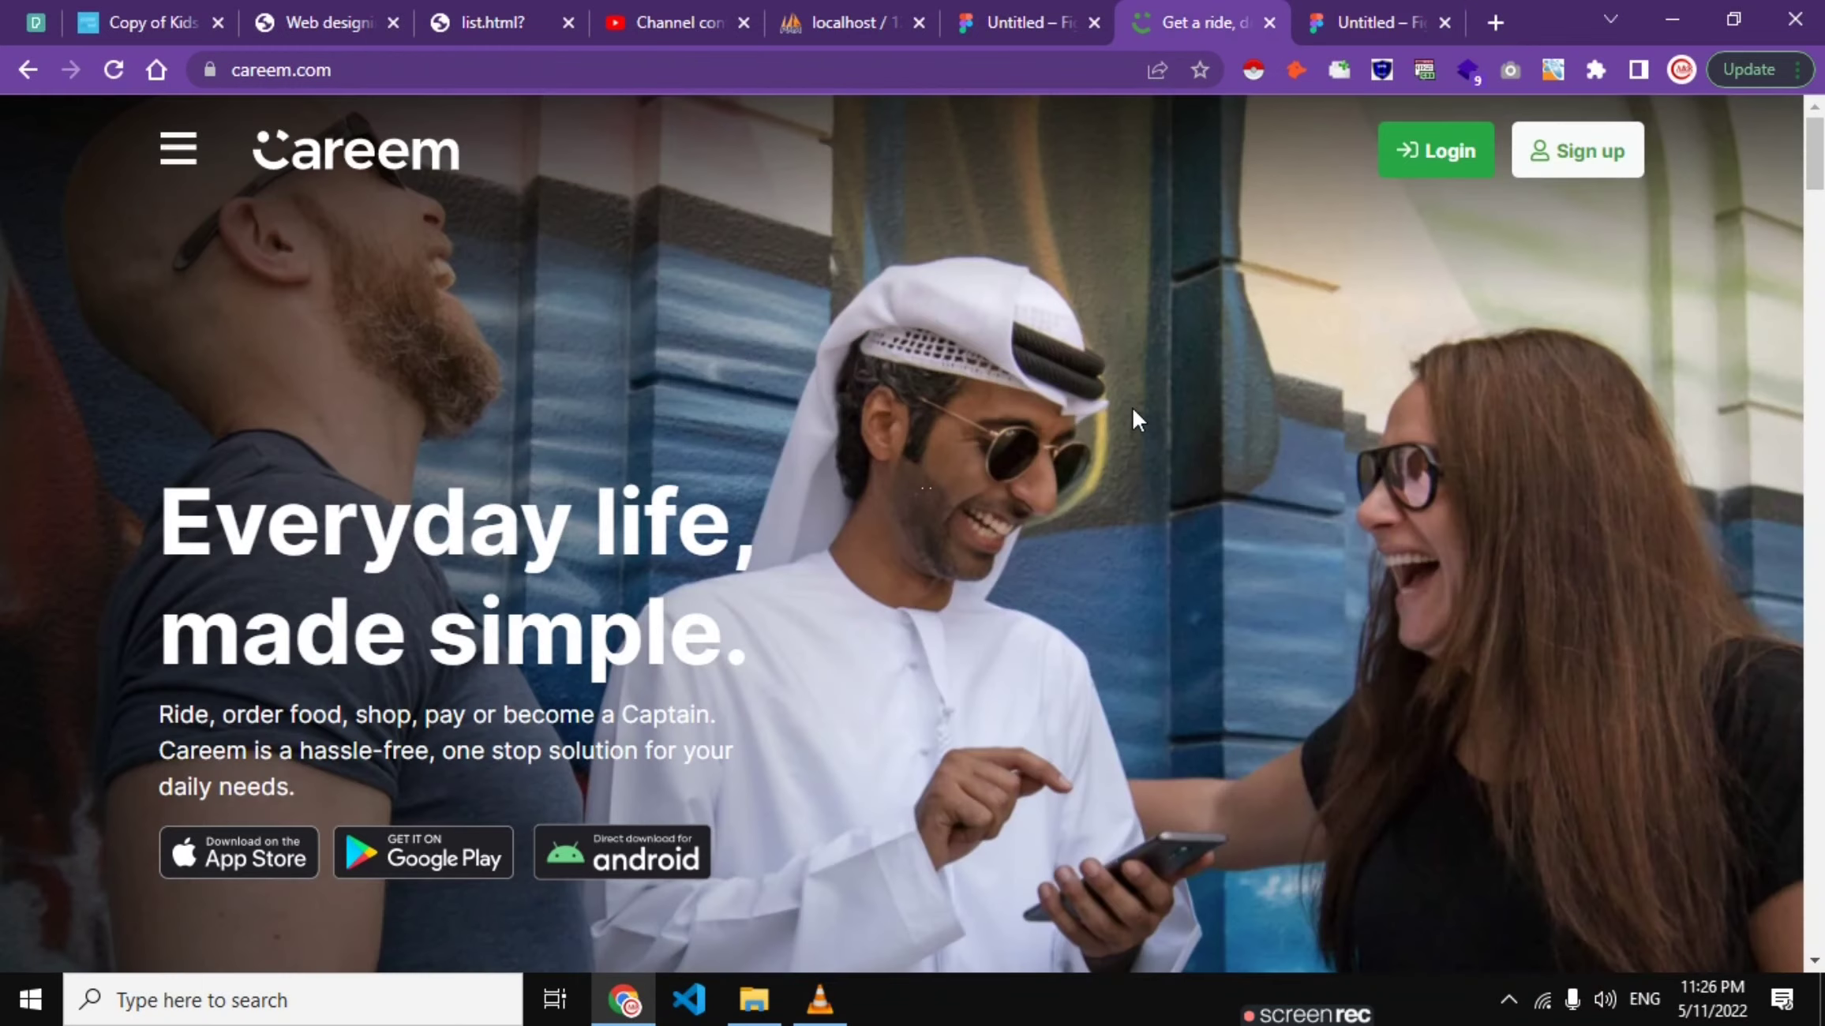
scroll(1105, 442, "down", 5)
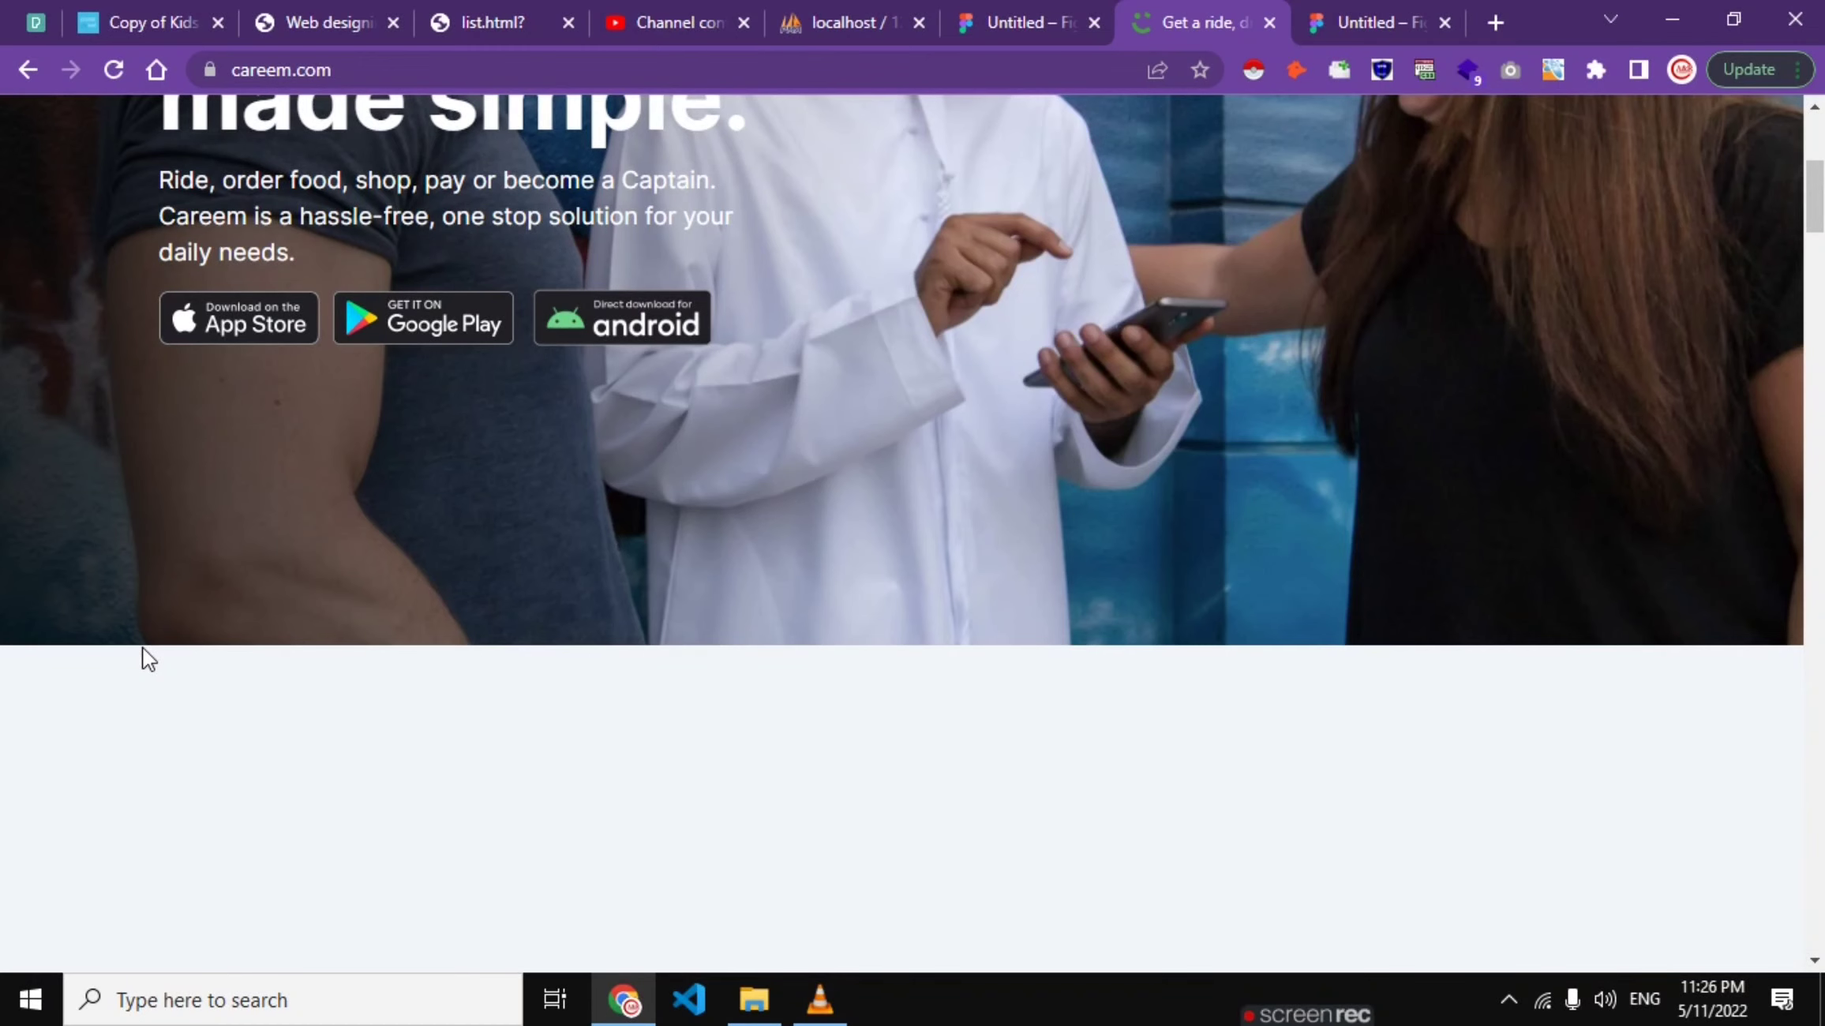
Step: Crop the promo 1 photo to 942 high and darken its exposure
left_click(1335, 4)
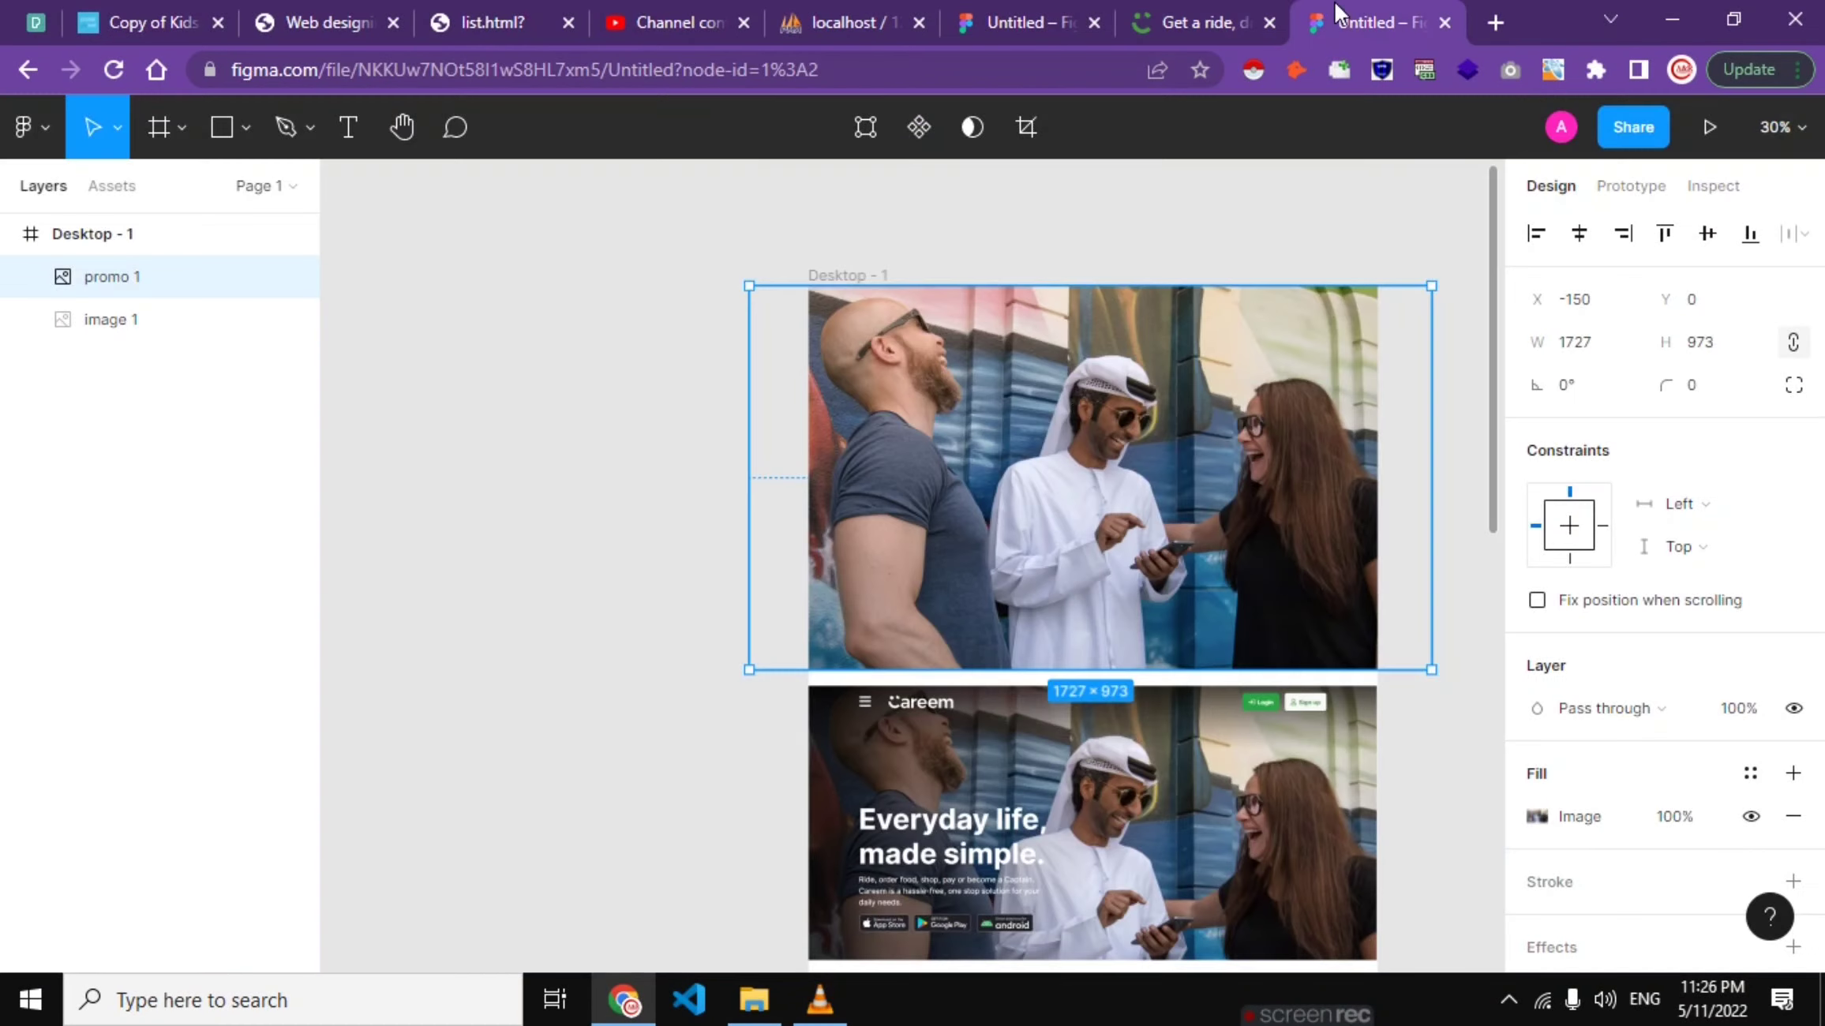
double_click(989, 598)
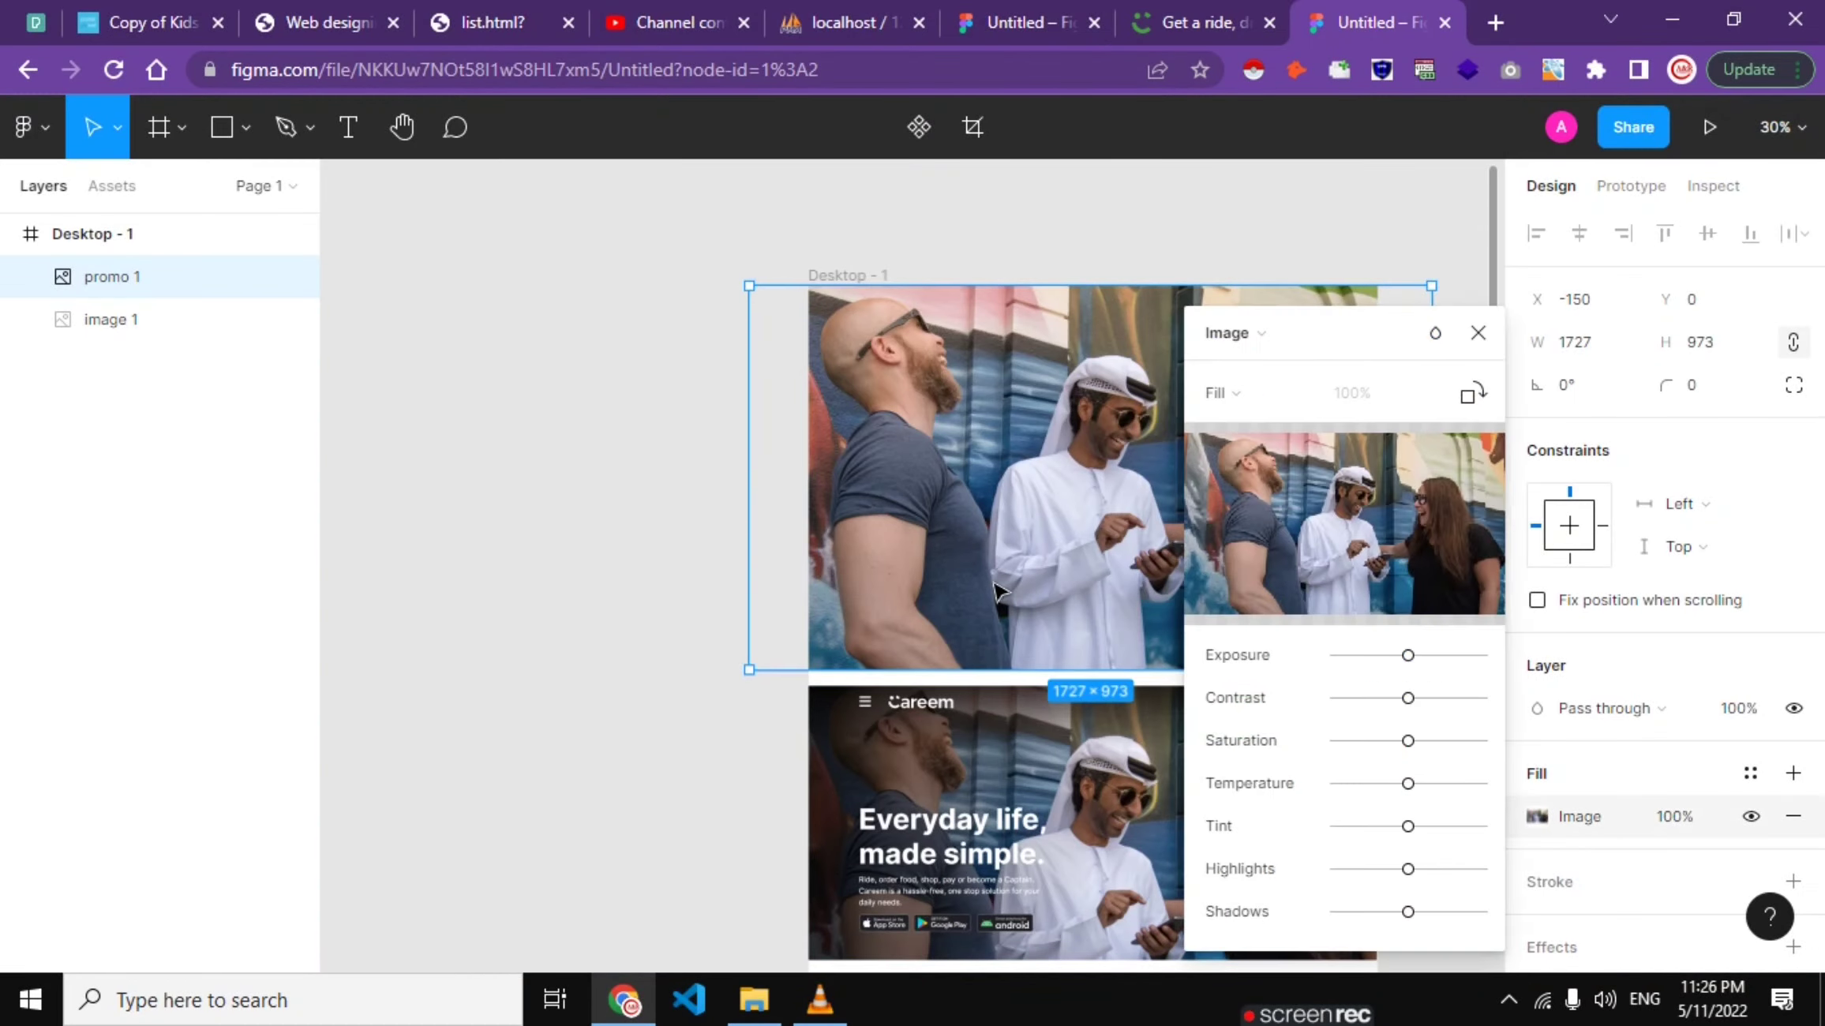
left_click(1222, 393)
left_click(1223, 466)
left_click_drag(1101, 670, 1102, 657)
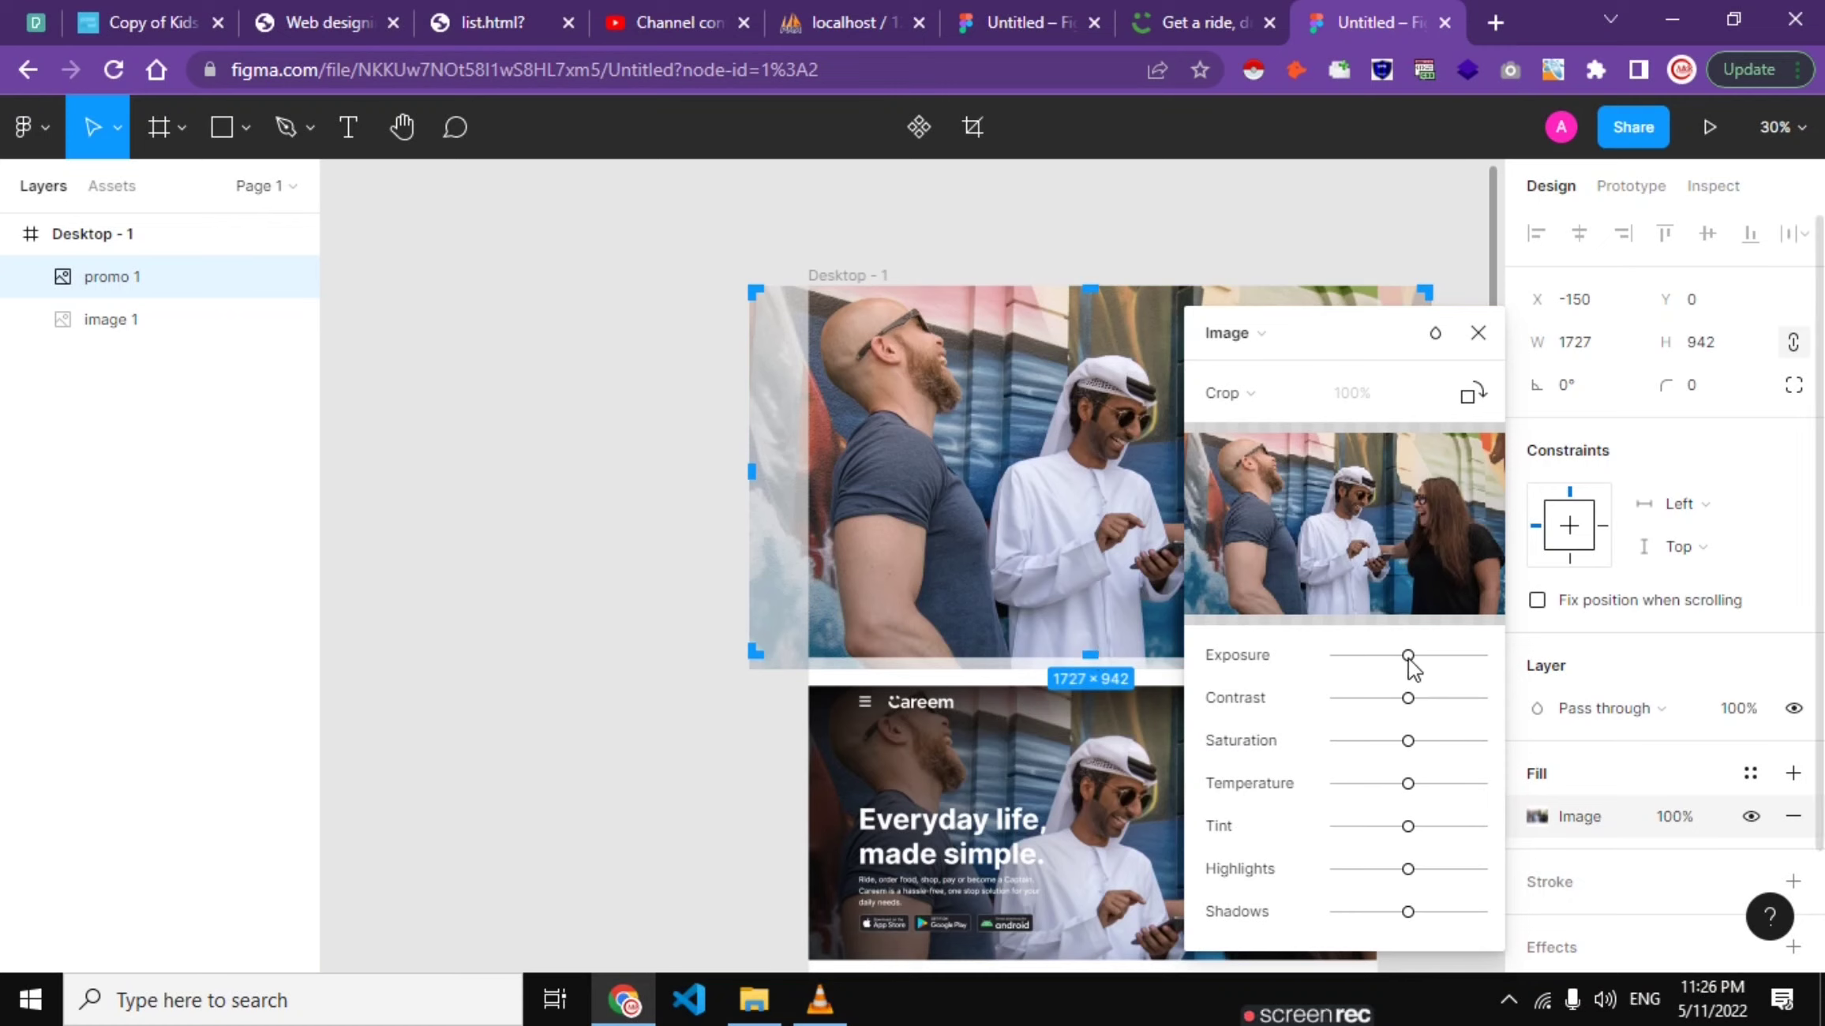
mouse_move(1408, 655)
left_mouse_down()
mouse_move(1389, 655)
mouse_move(1406, 700)
mouse_move(1389, 699)
mouse_move(1407, 699)
left_mouse_up()
left_click(1478, 332)
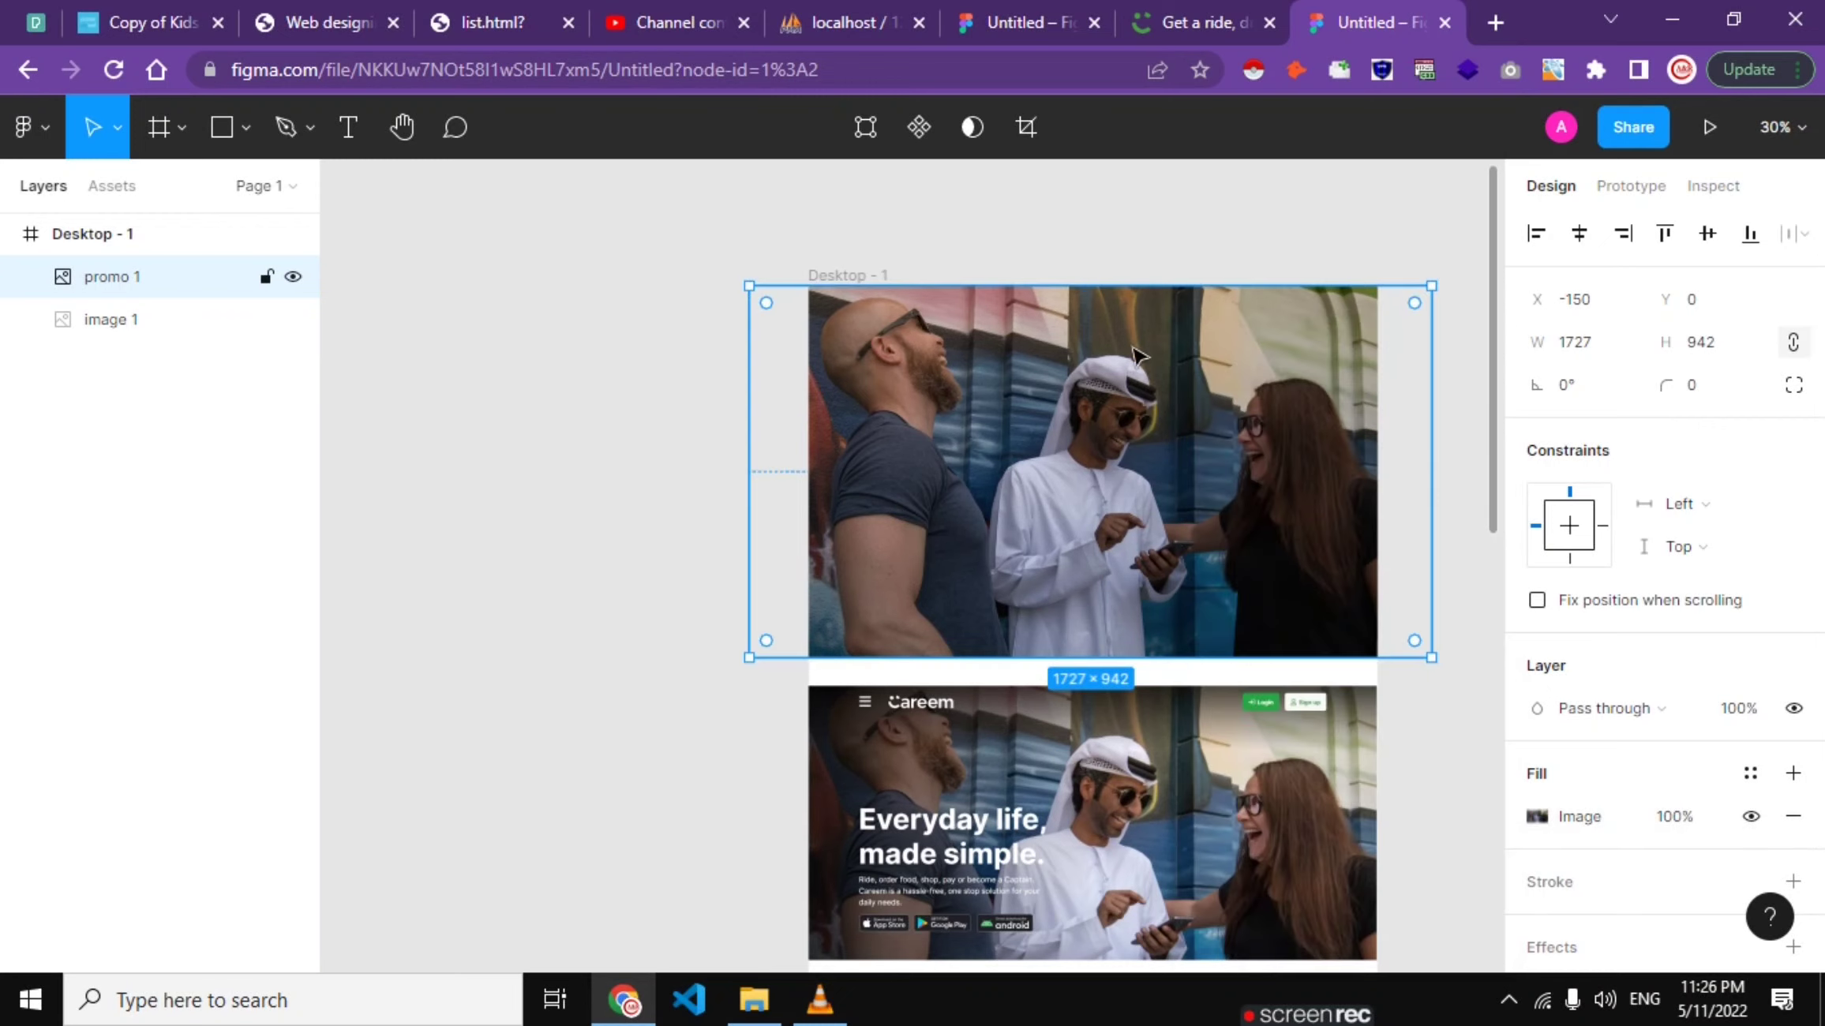
Step: Boost the promo 1 photo's saturation in its image adjustments
left_click(707, 519)
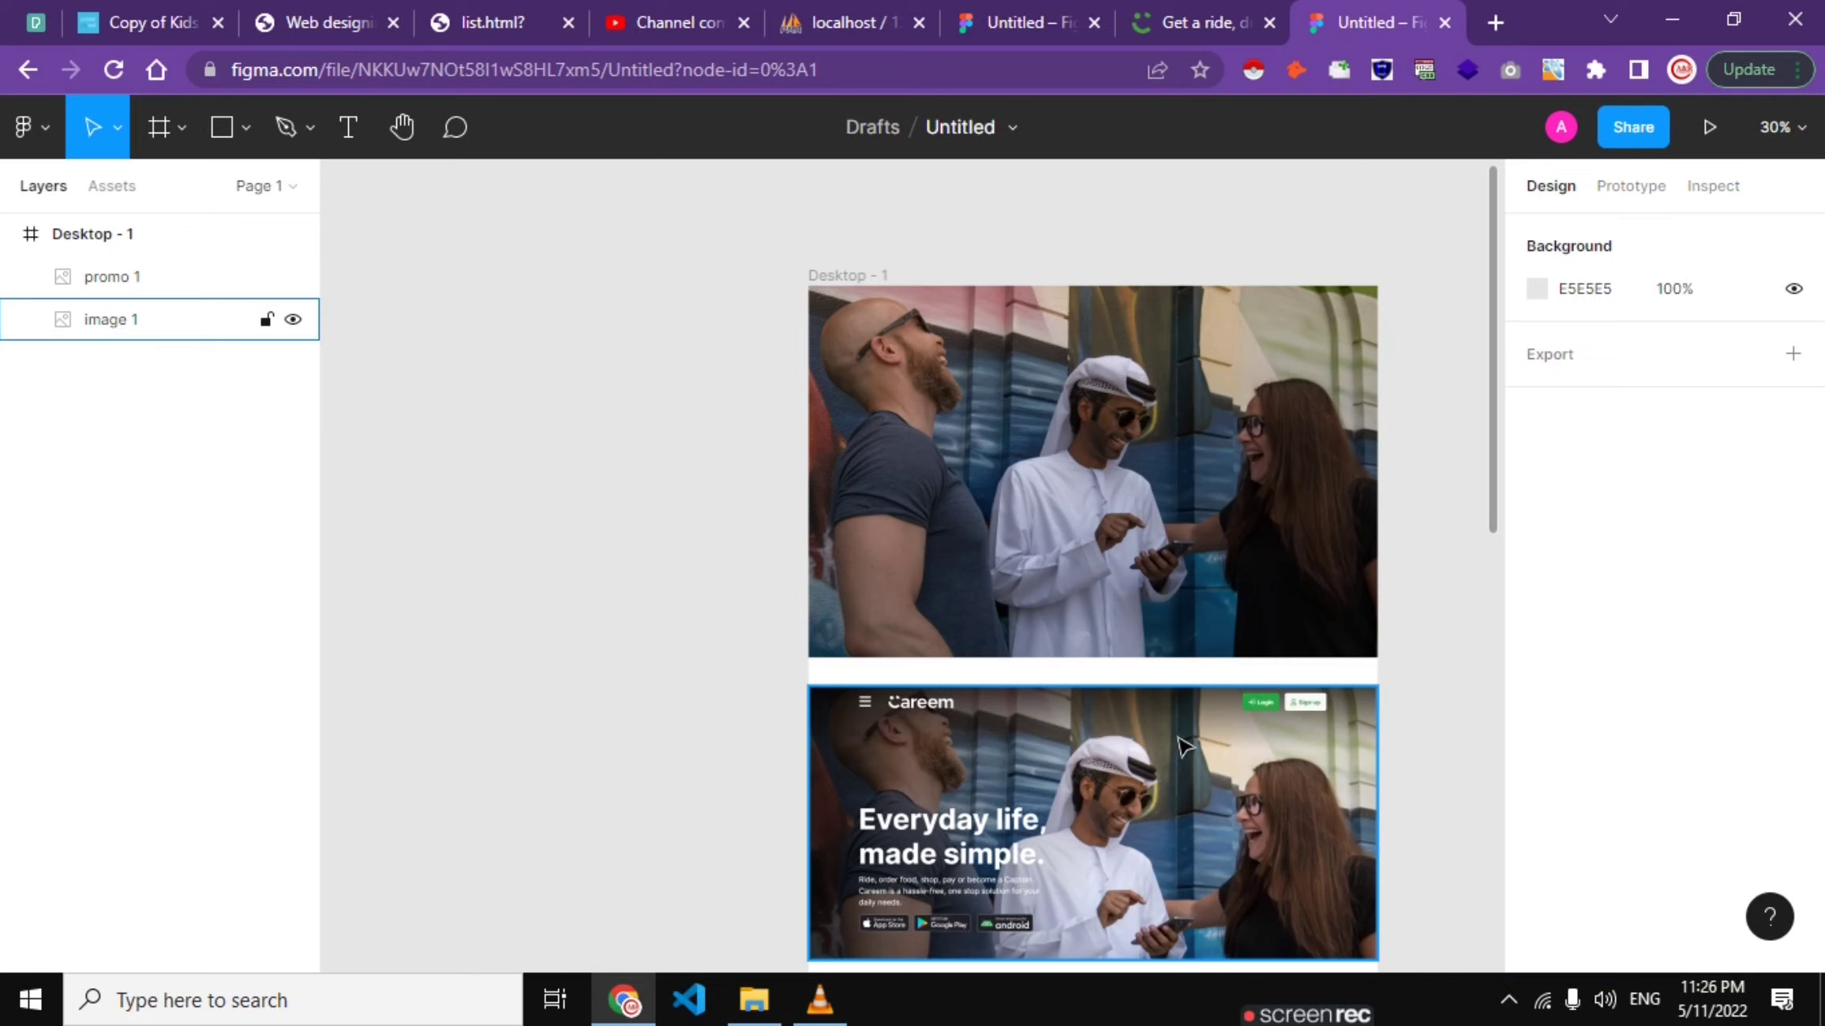
left_click(1258, 517)
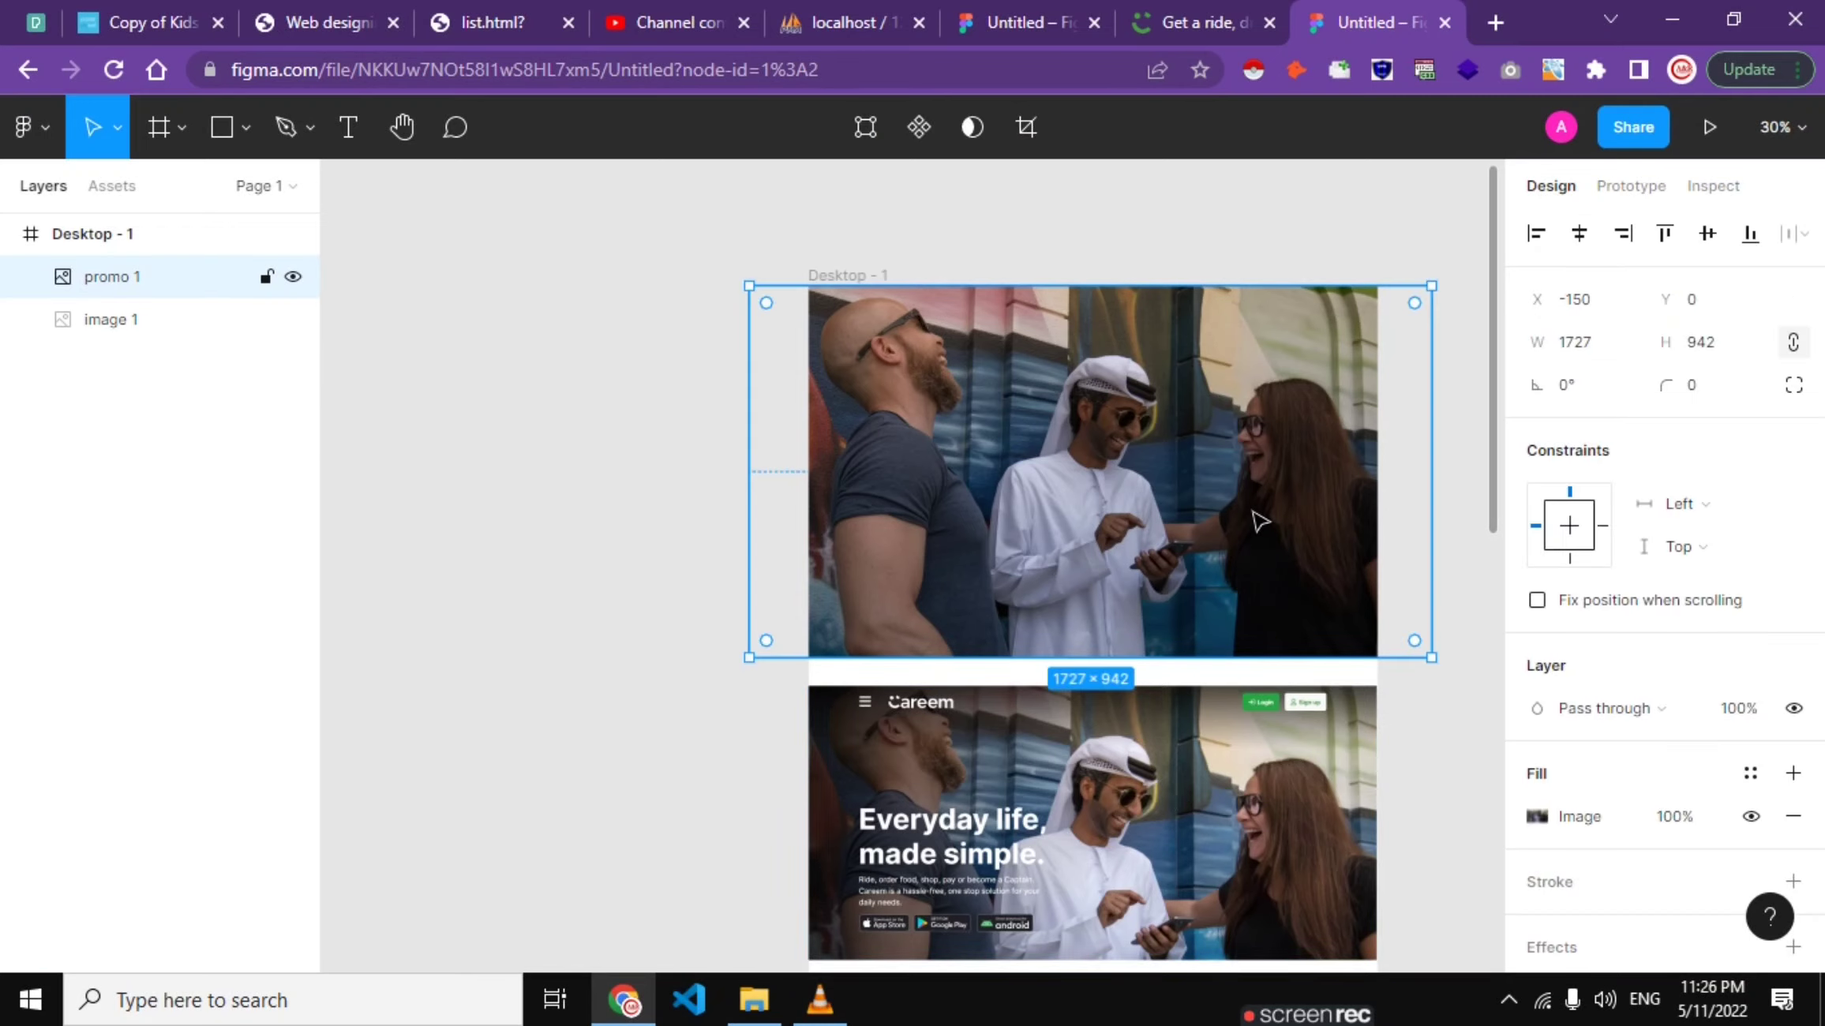
double_click(1303, 592)
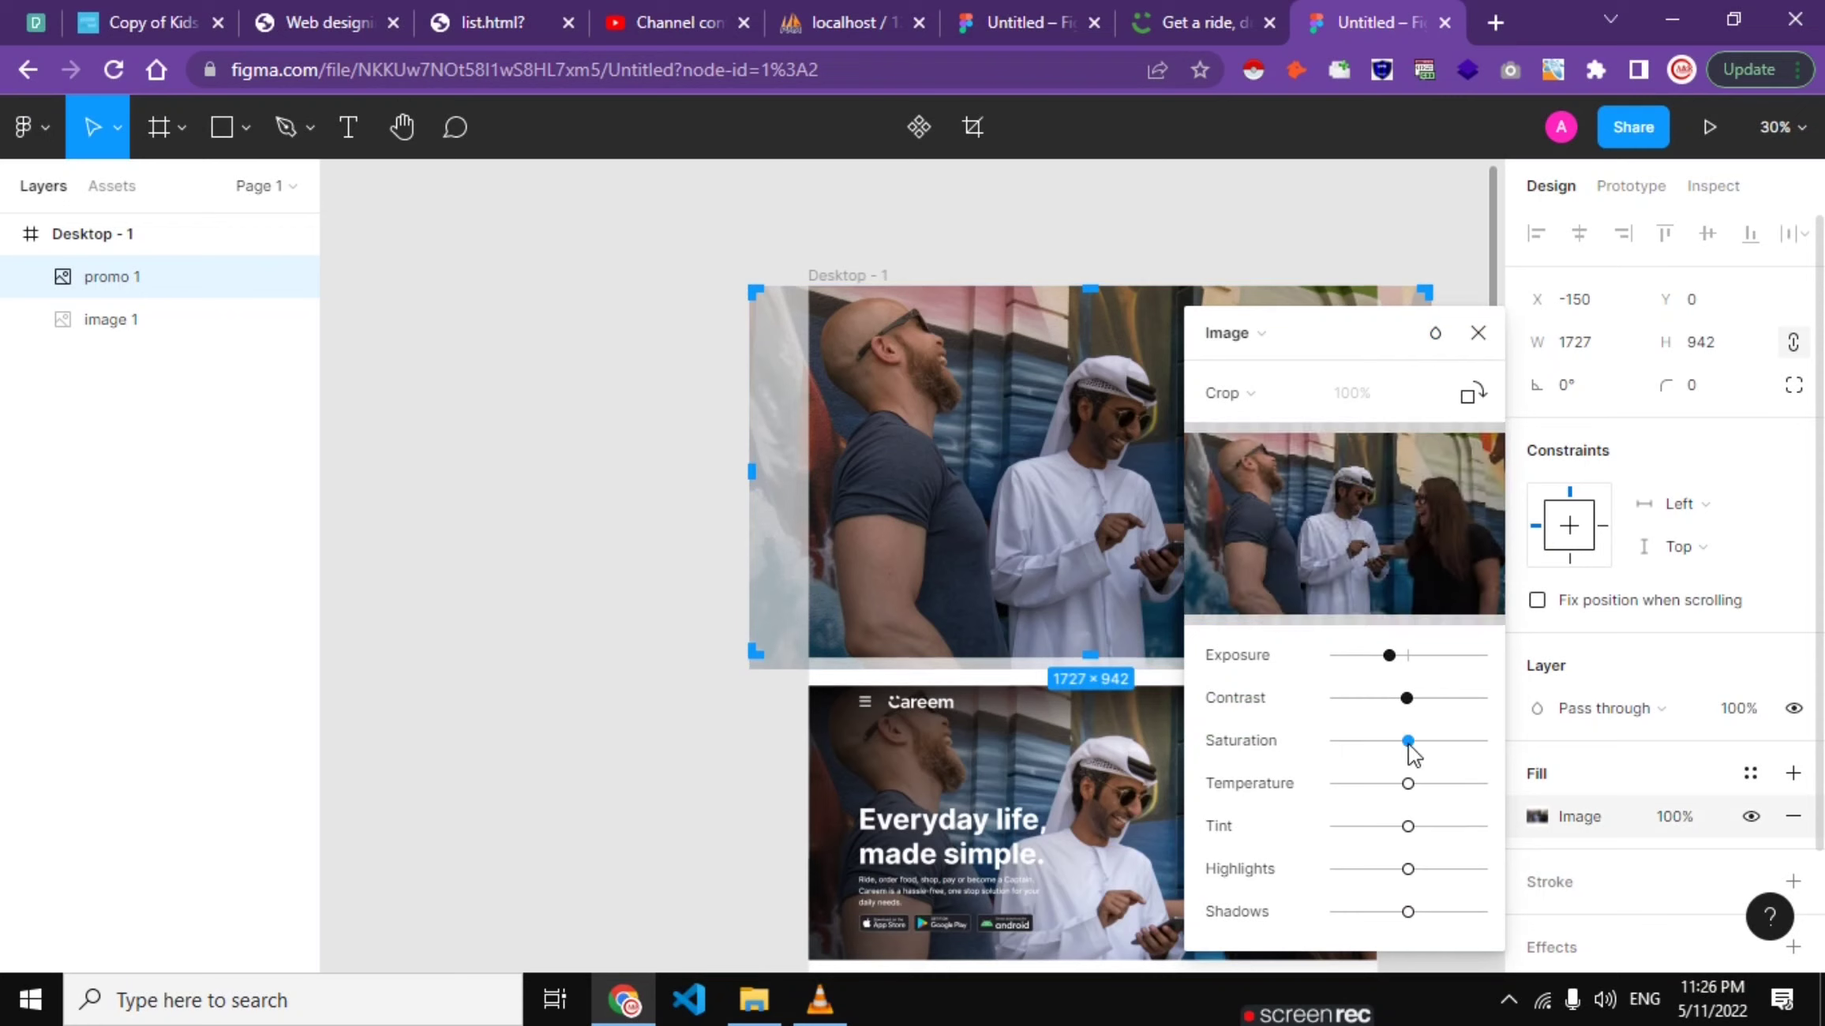
mouse_move(1407, 742)
left_mouse_down()
mouse_move(1431, 743)
mouse_move(1411, 757)
mouse_move(1428, 784)
mouse_move(1391, 785)
left_mouse_up()
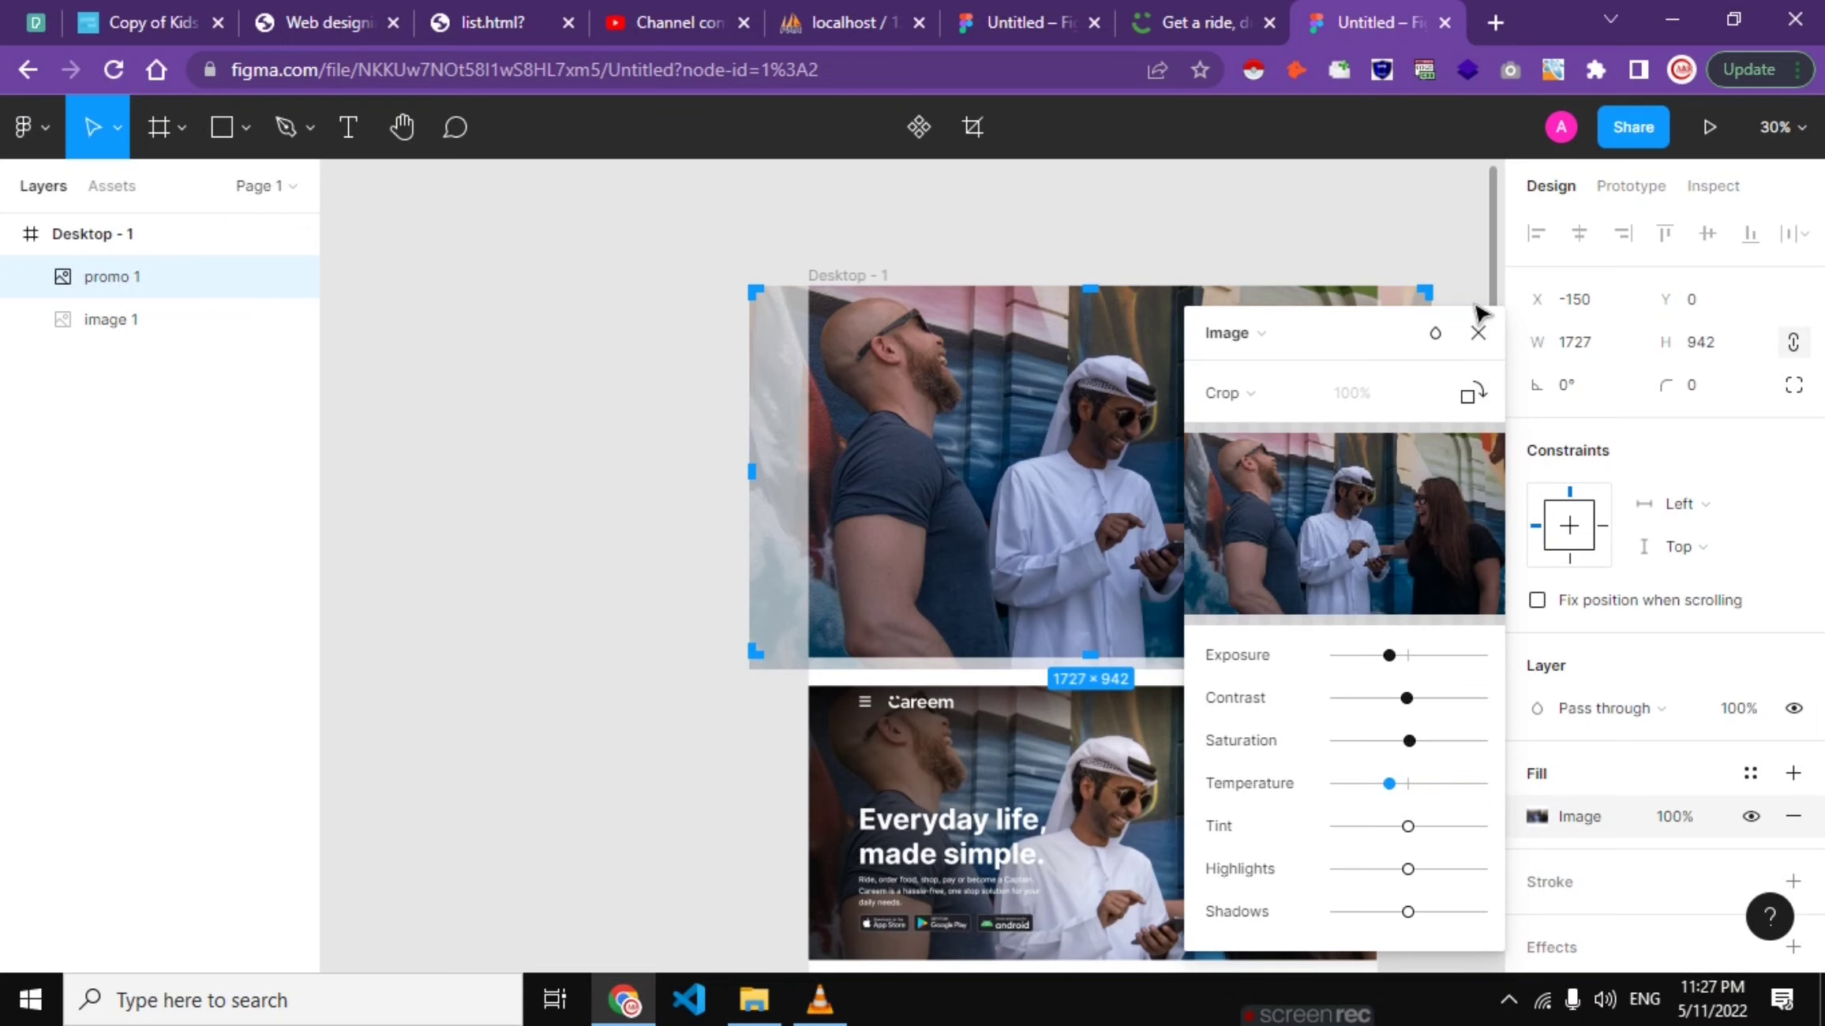
left_click(1478, 332)
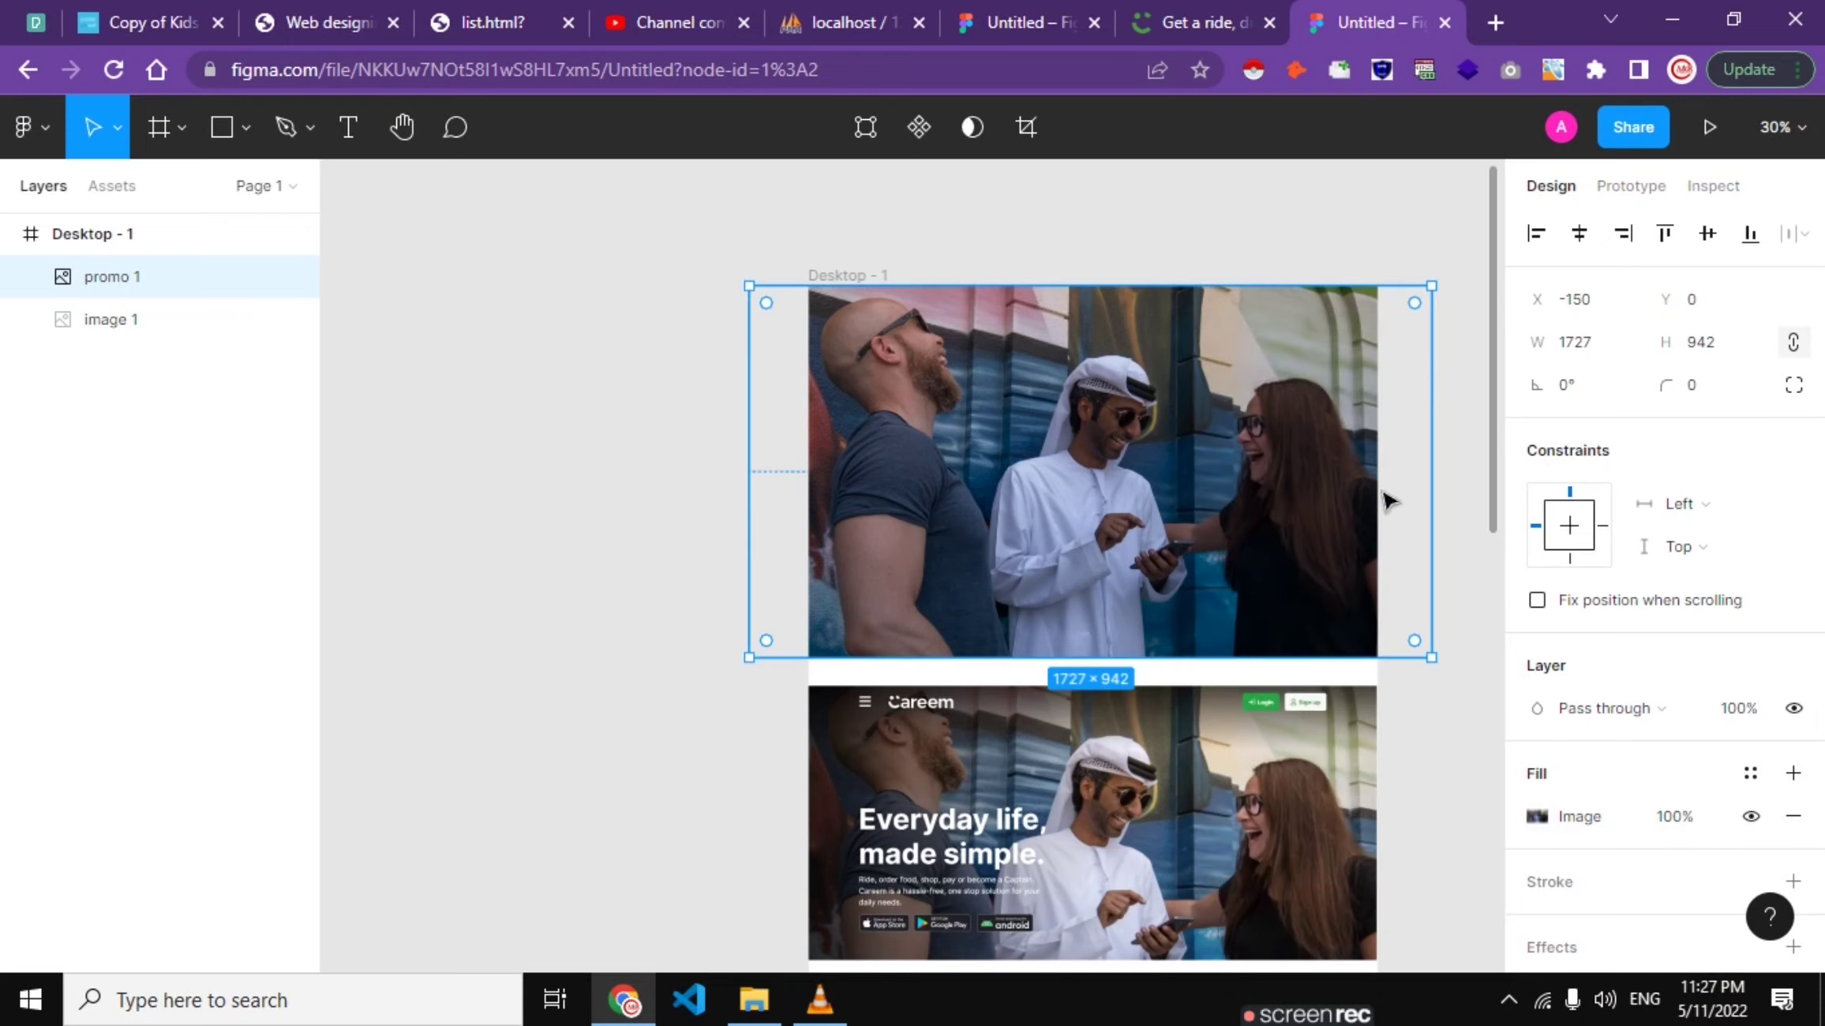
Step: Launch the Iconify plugin from the canvas right-click Plugins menu
left_click(693, 611)
scroll(912, 612, "down", 1)
scroll(912, 612, "down", 1)
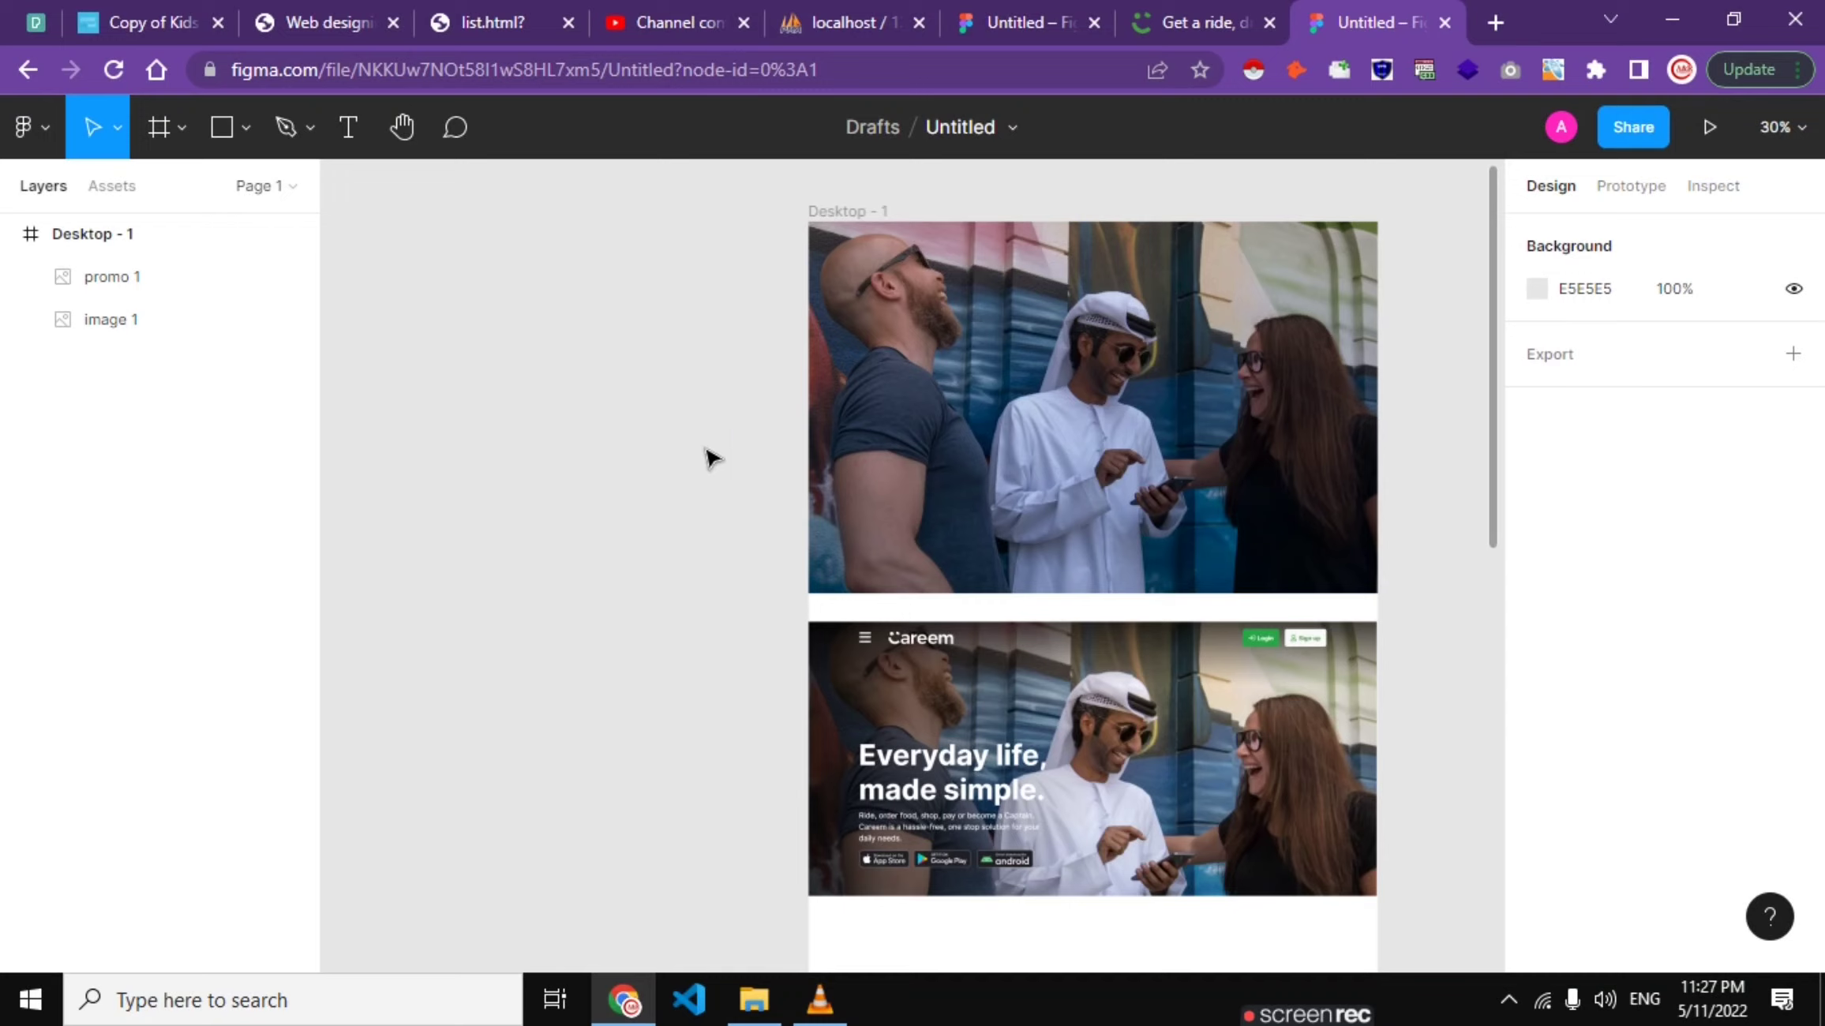
scroll(703, 410, "up", 5)
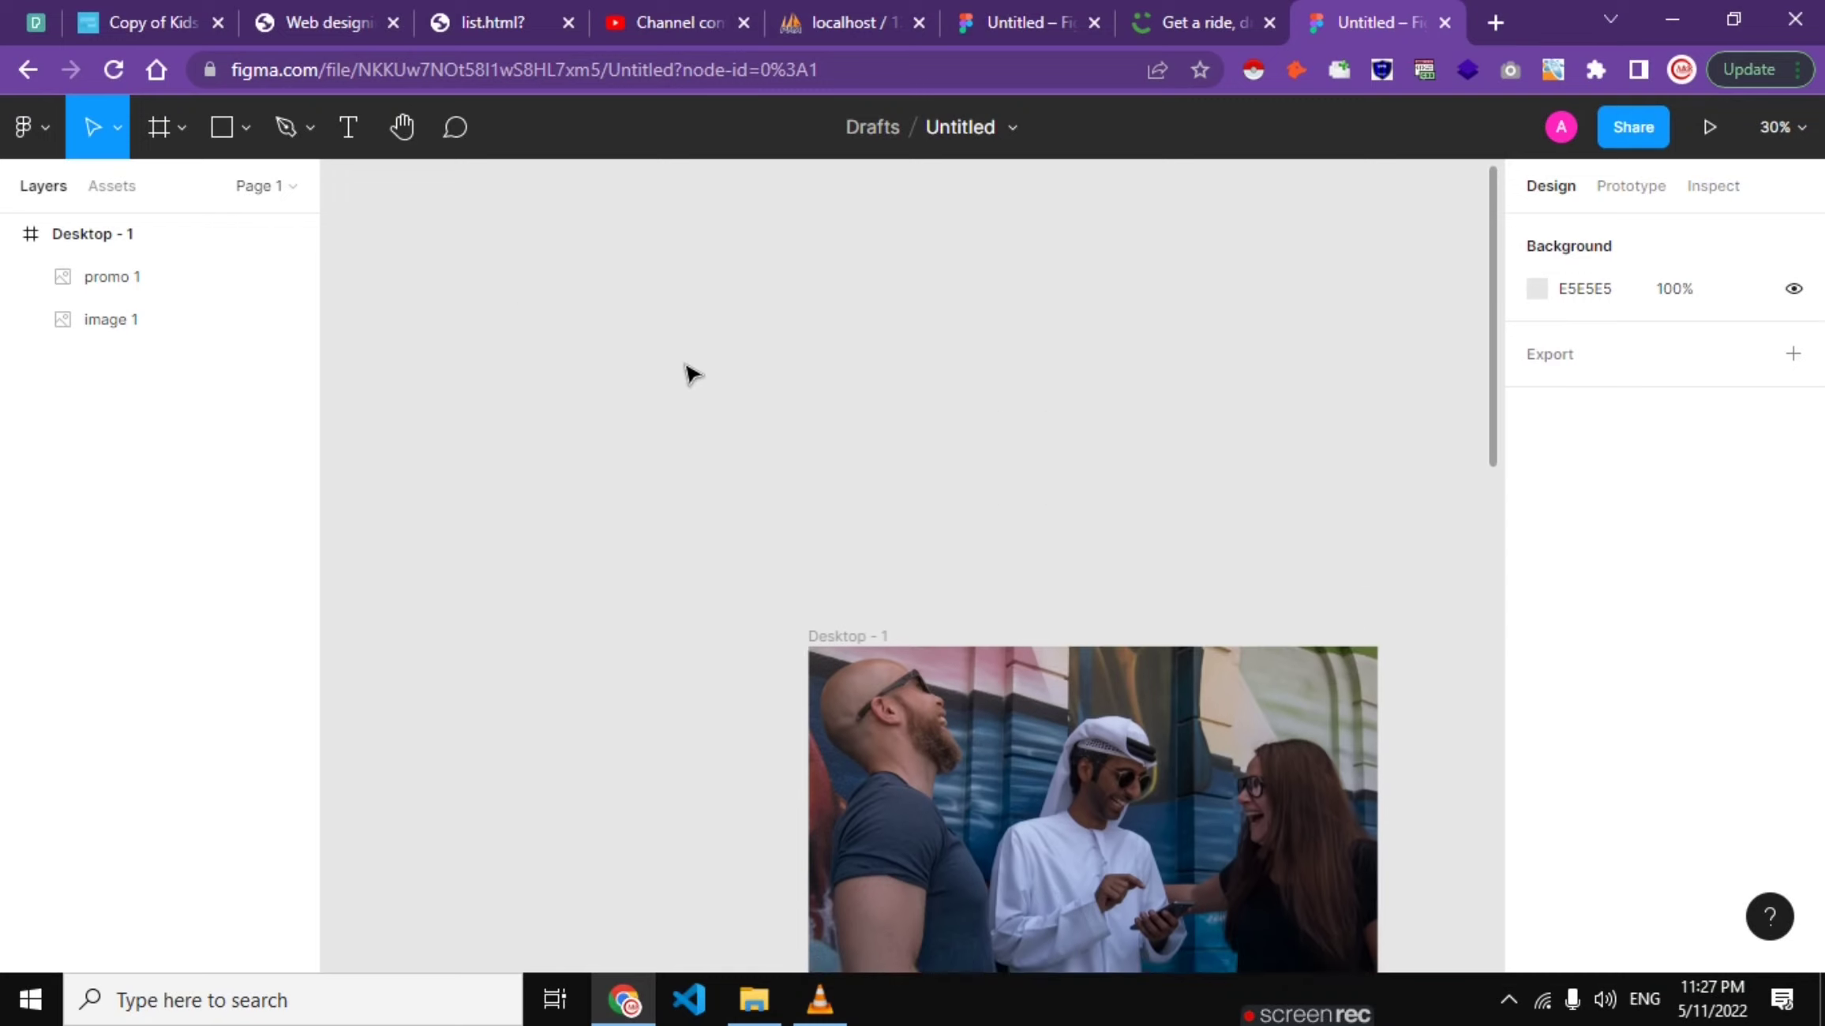
right_click(858, 397)
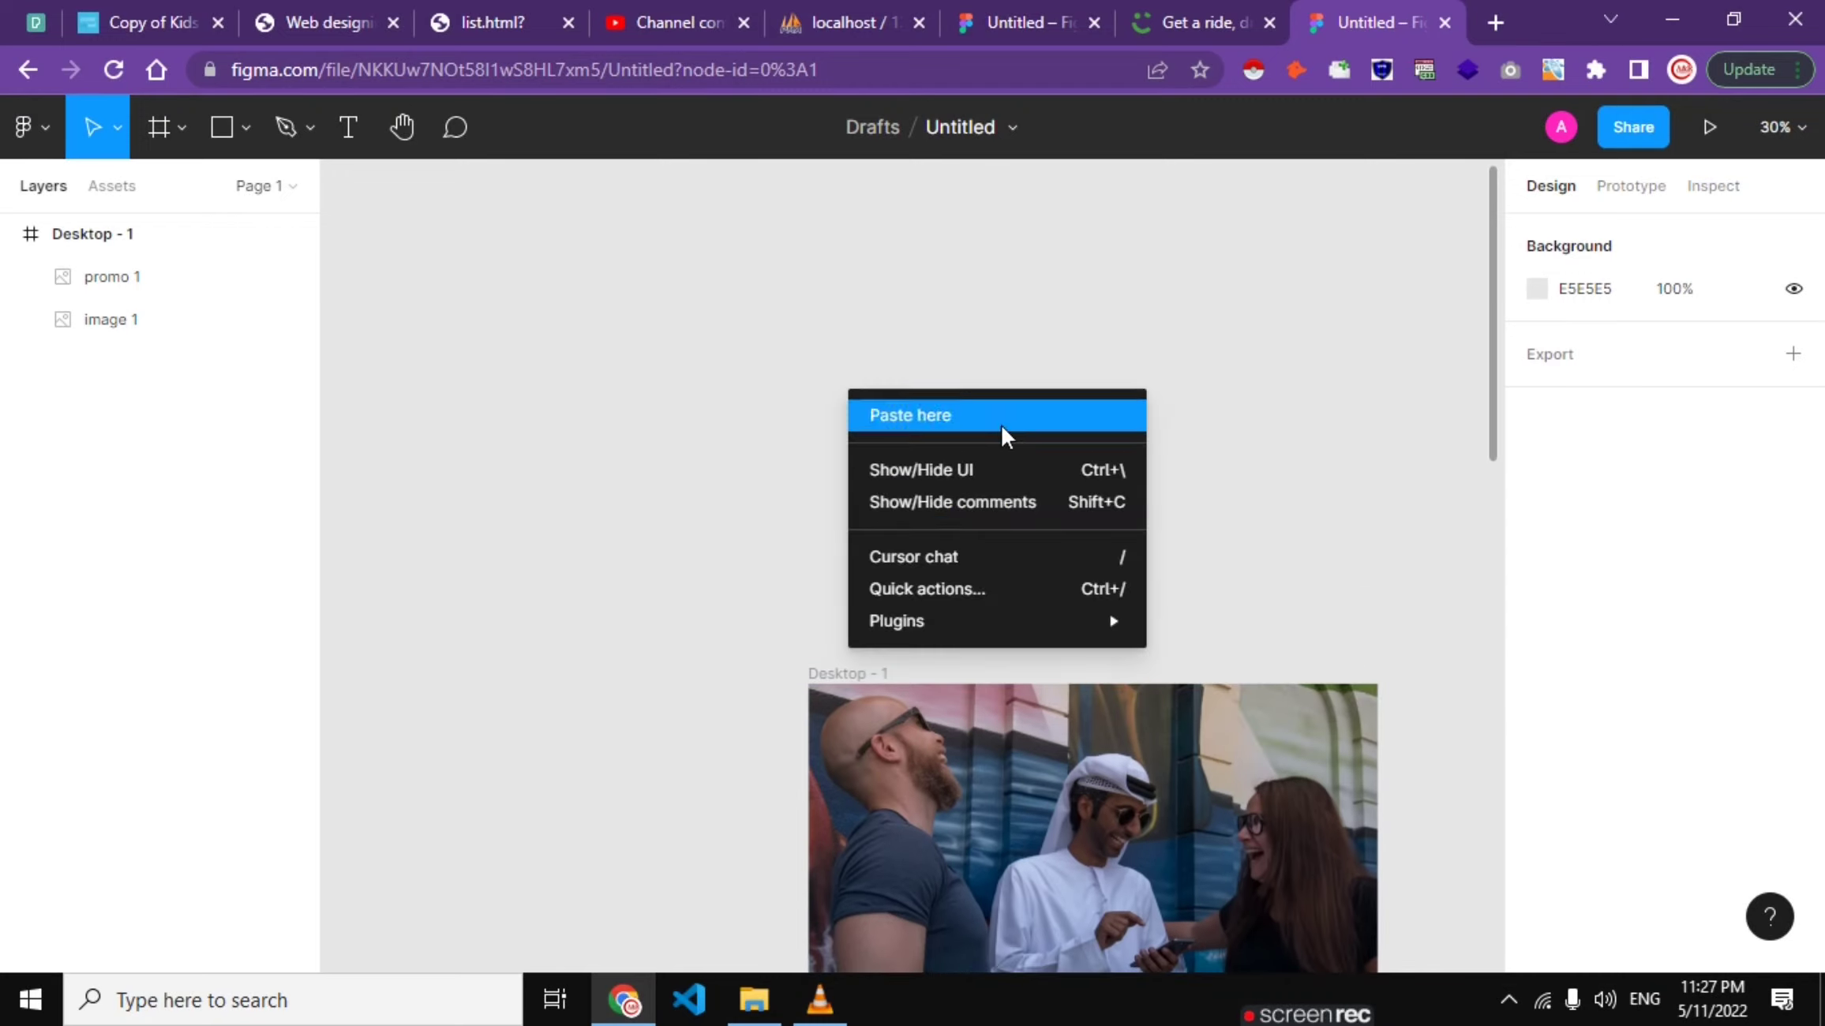
mouse_move(897, 620)
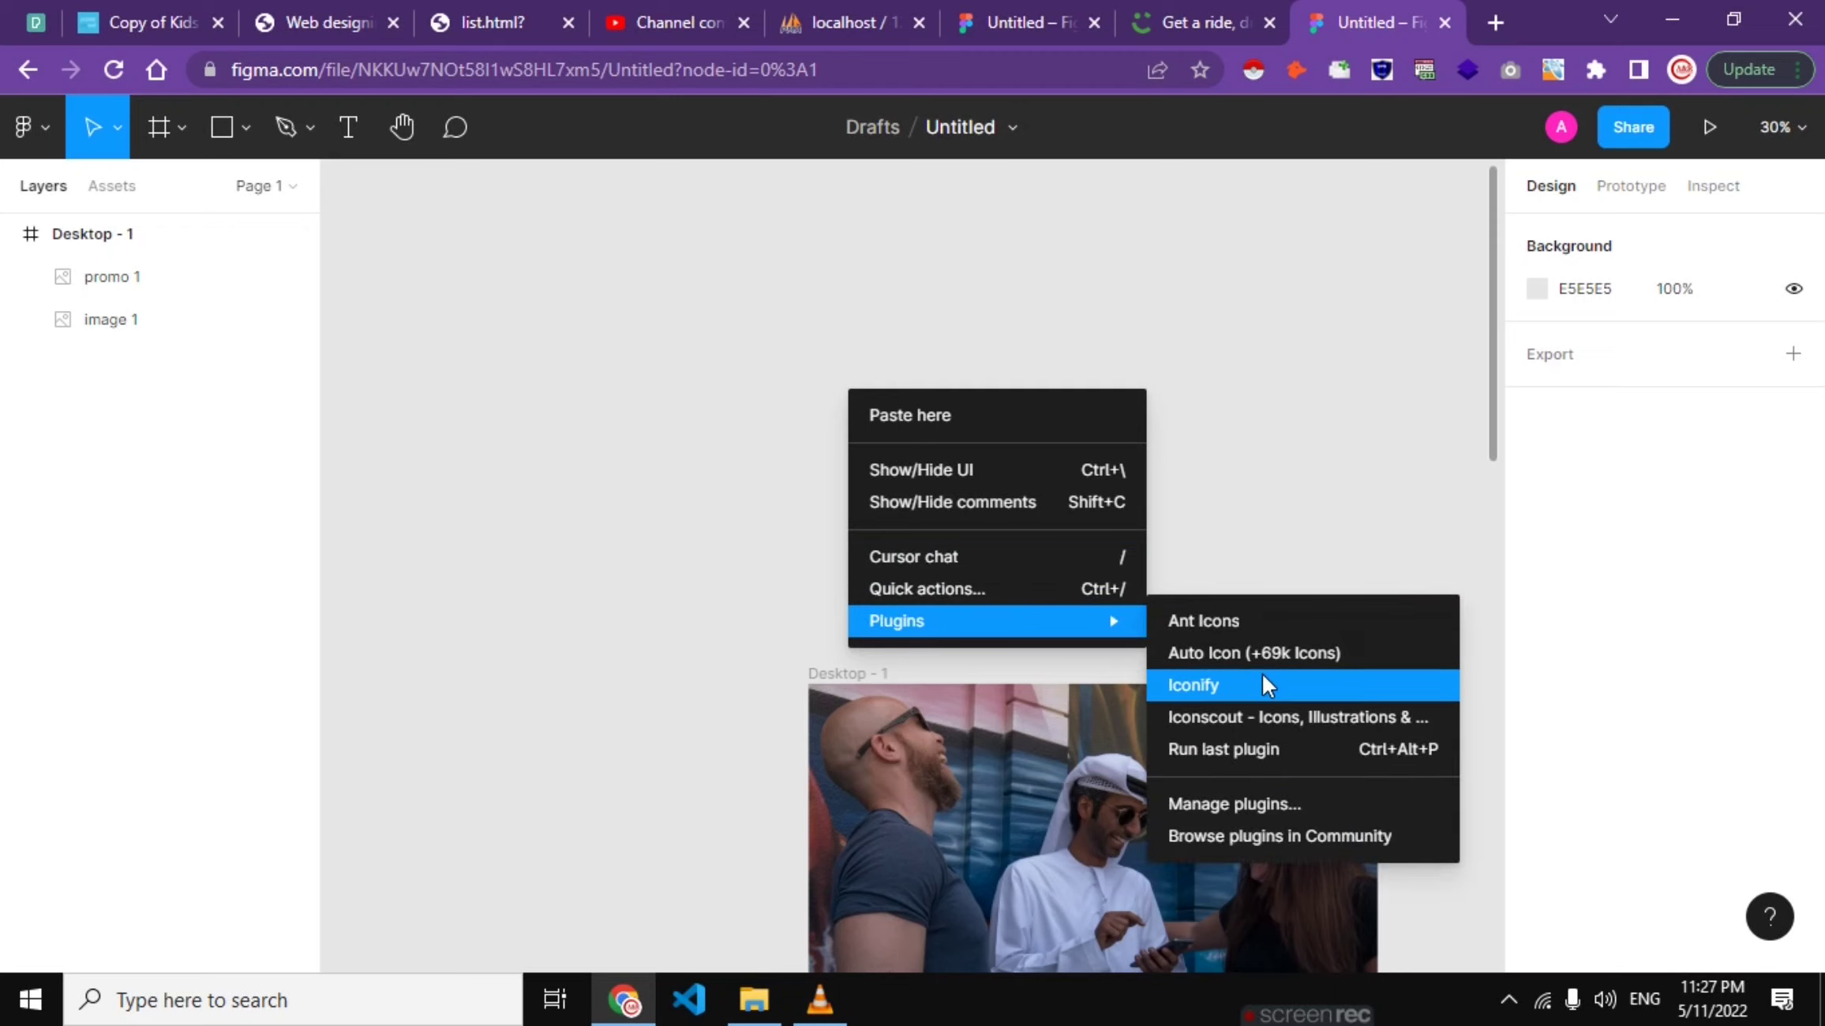
left_click(1263, 683)
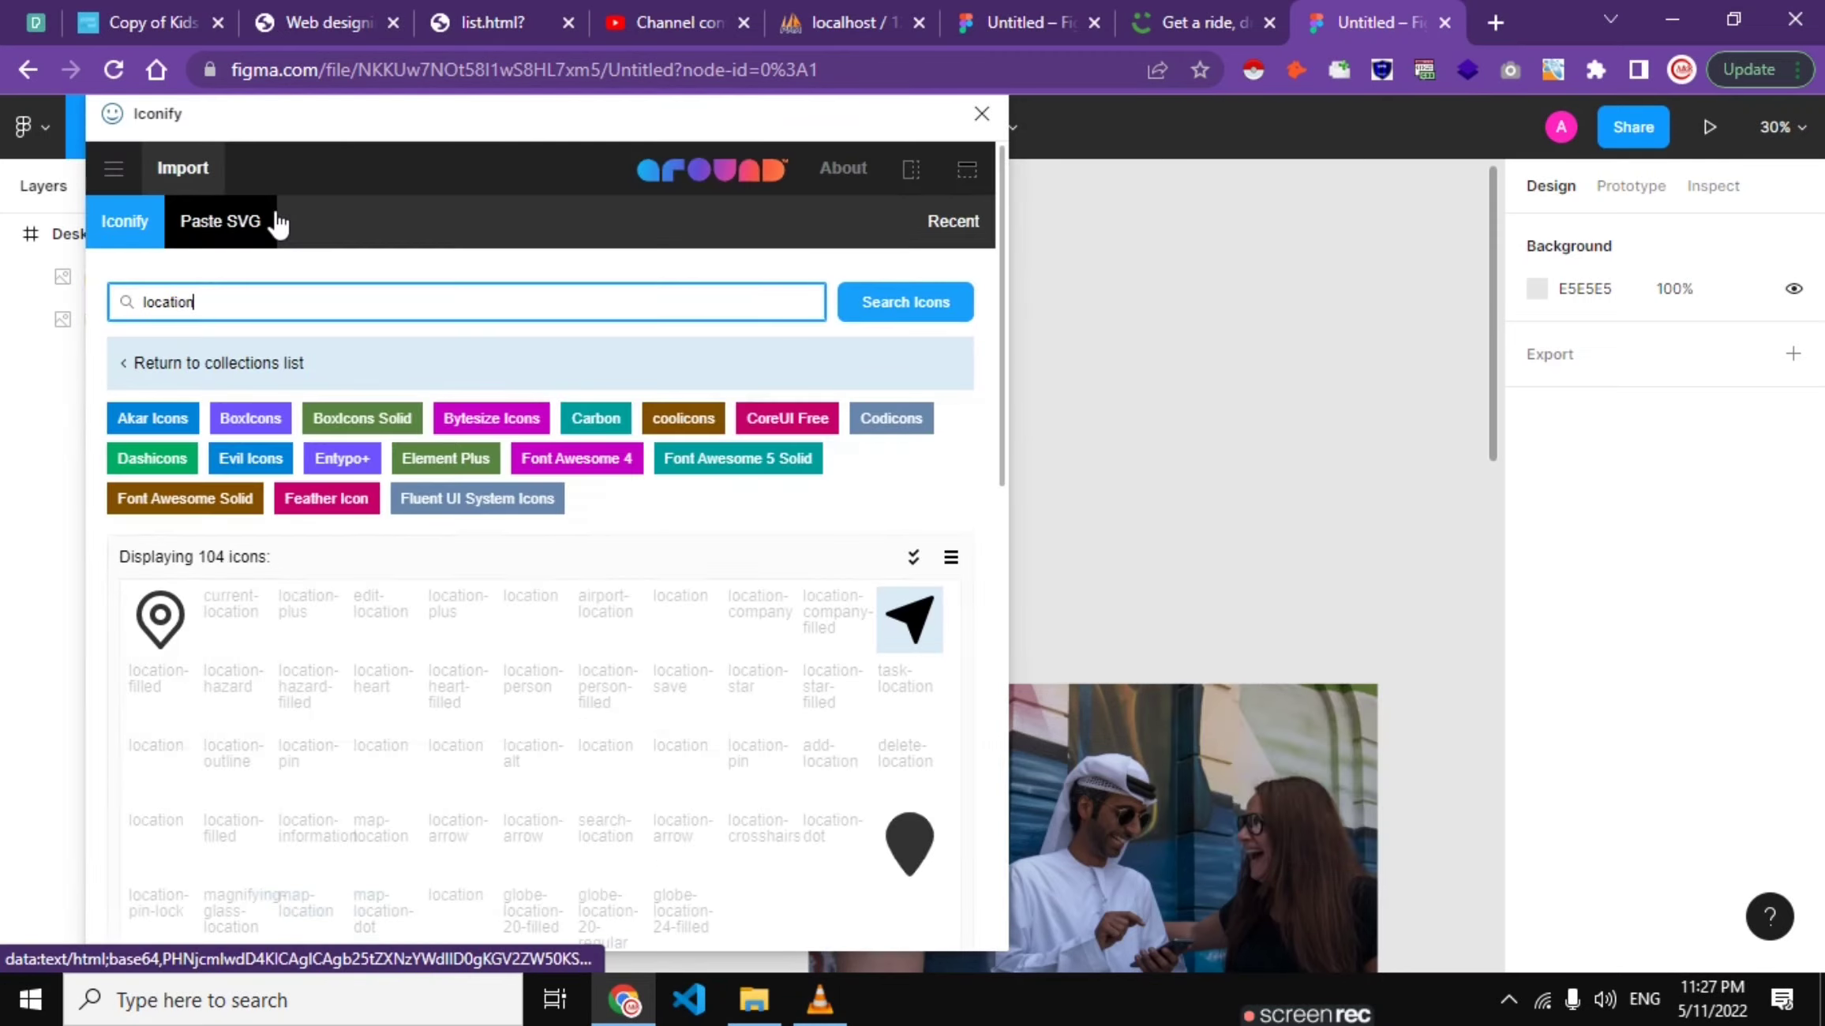
Step: Search Iconify for 'en' and import the 20×20 entypo:menu icon
key("BackSpace")
key("BackSpace")
key("BackSpace")
key("BackSpace")
key("BackSpace")
key("BackSpace")
key("BackSpace")
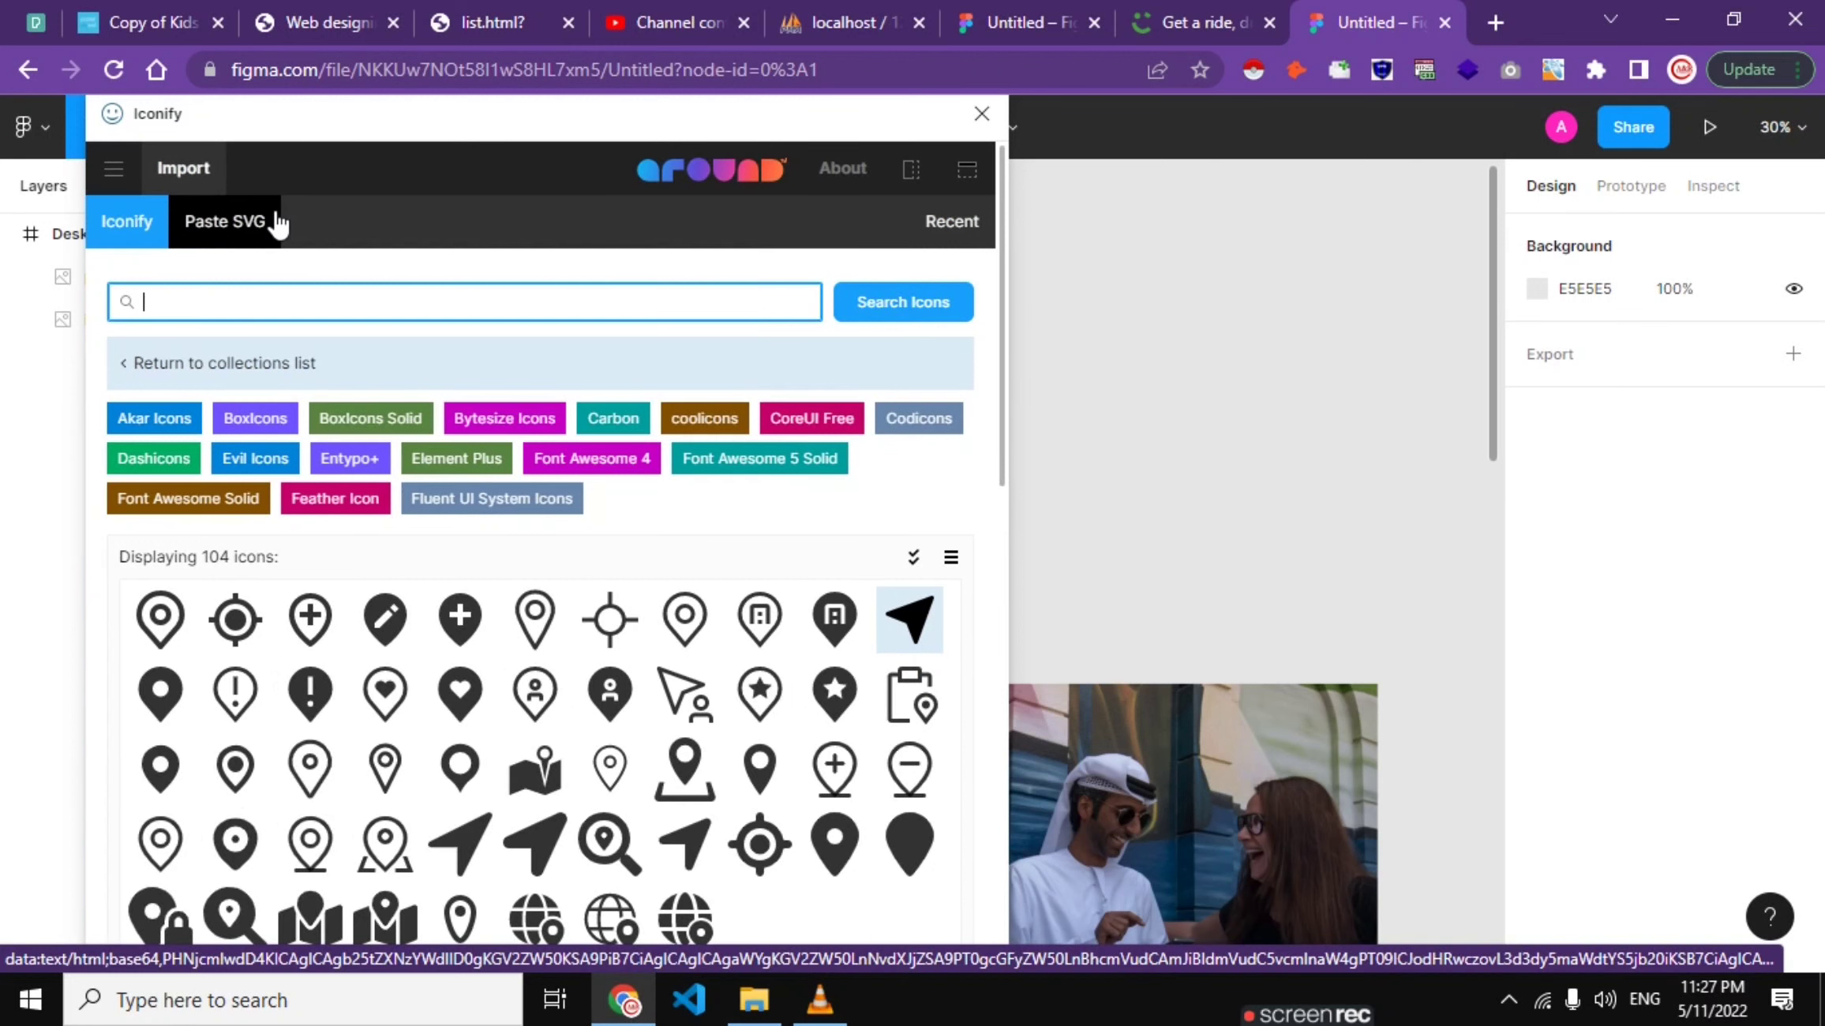
type("menu")
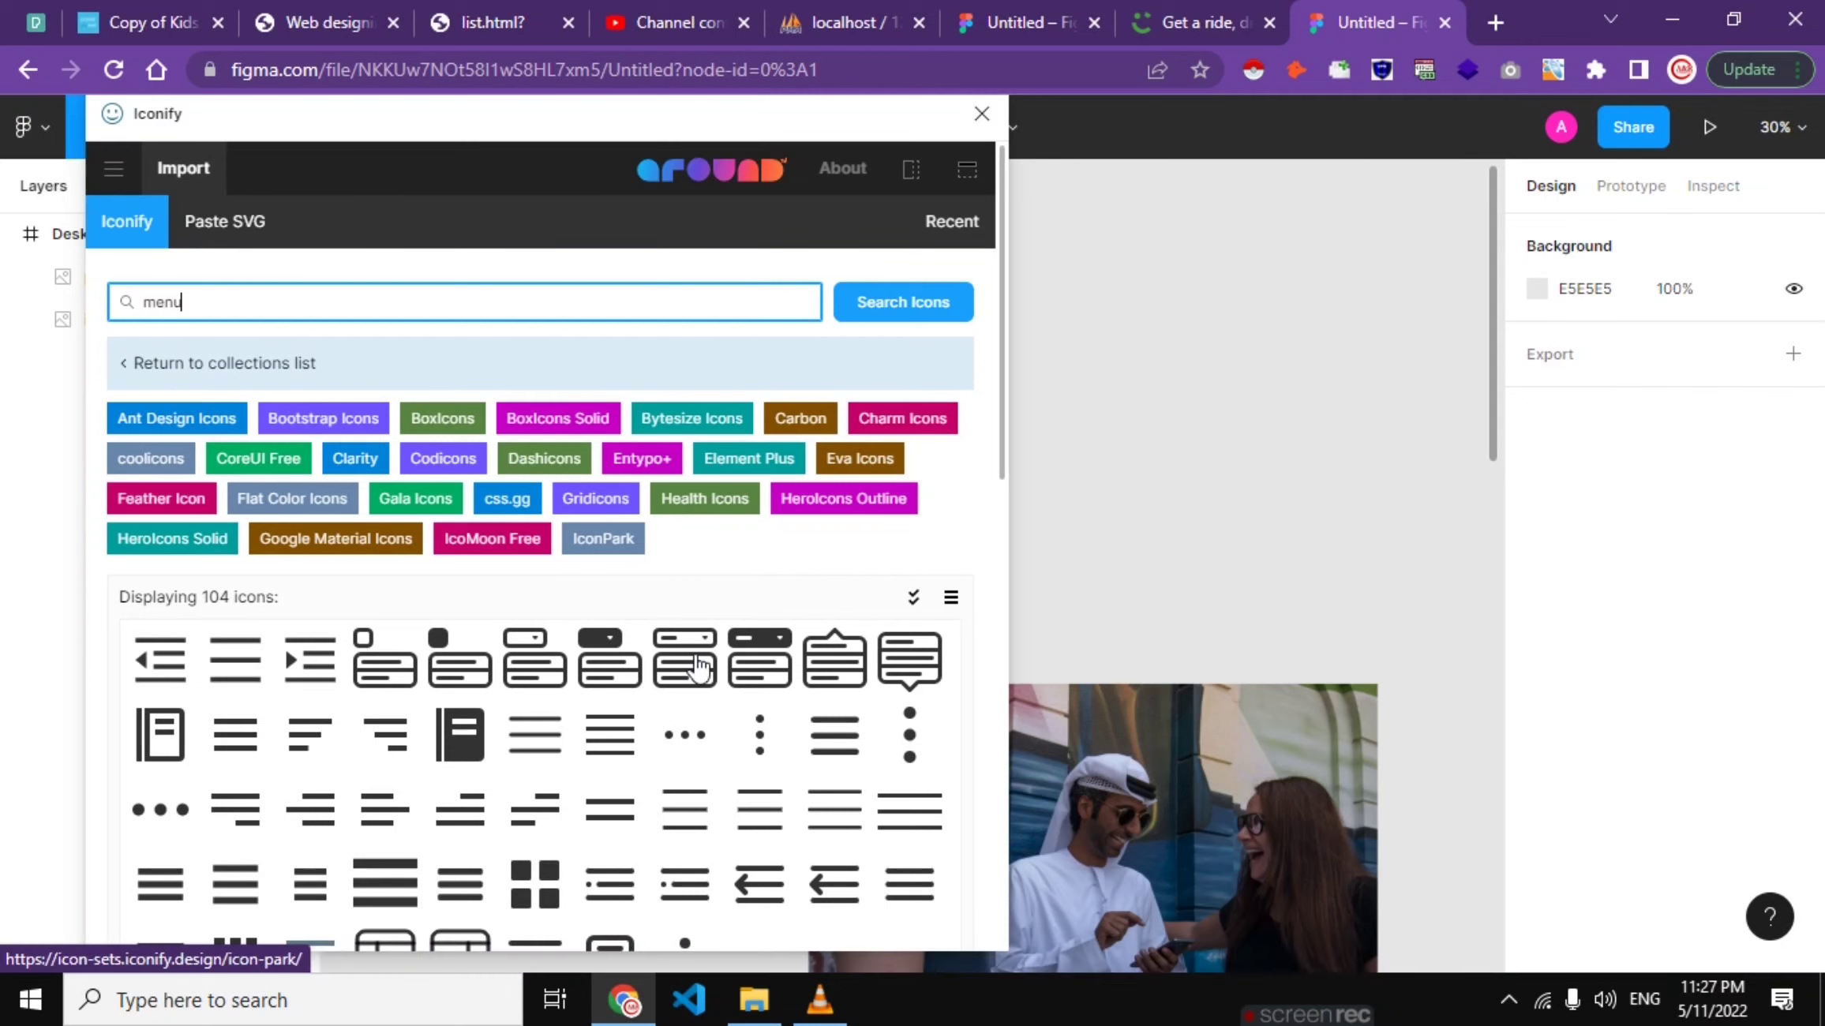
scroll(687, 679, "down", 2)
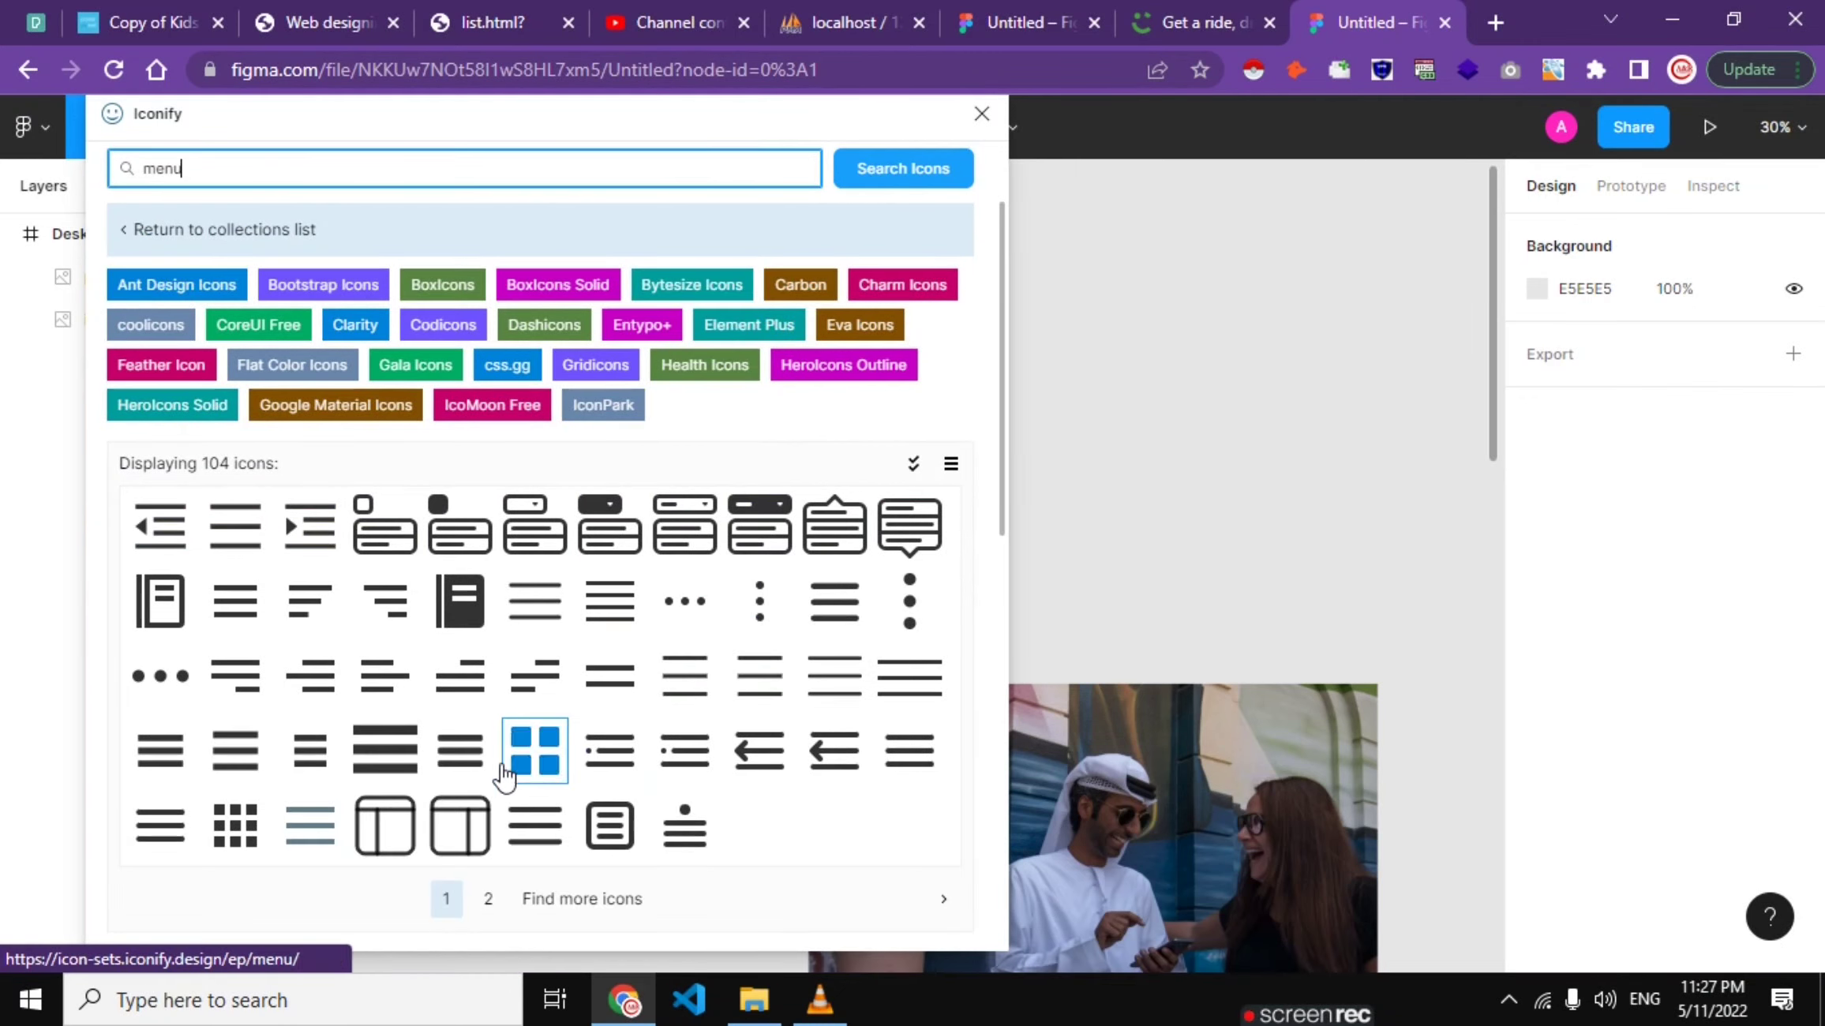
left_click(470, 754)
scroll(557, 509, "down", 2)
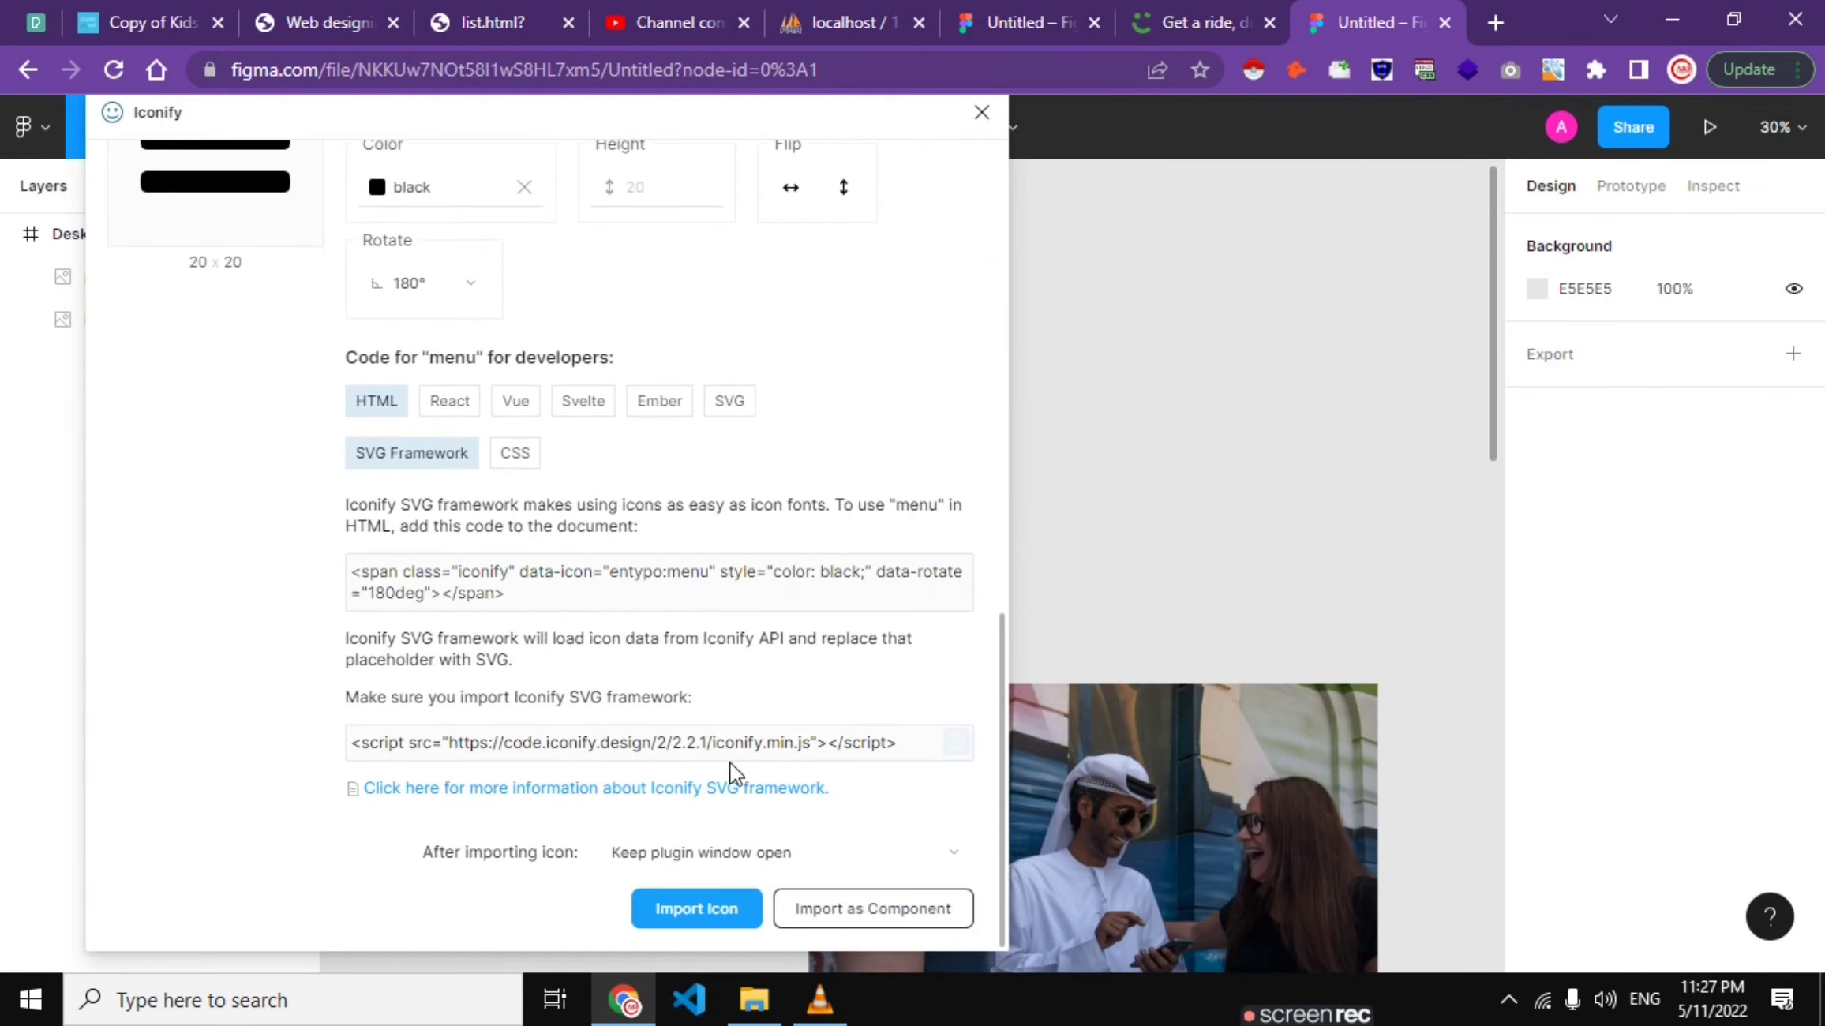
left_click(713, 925)
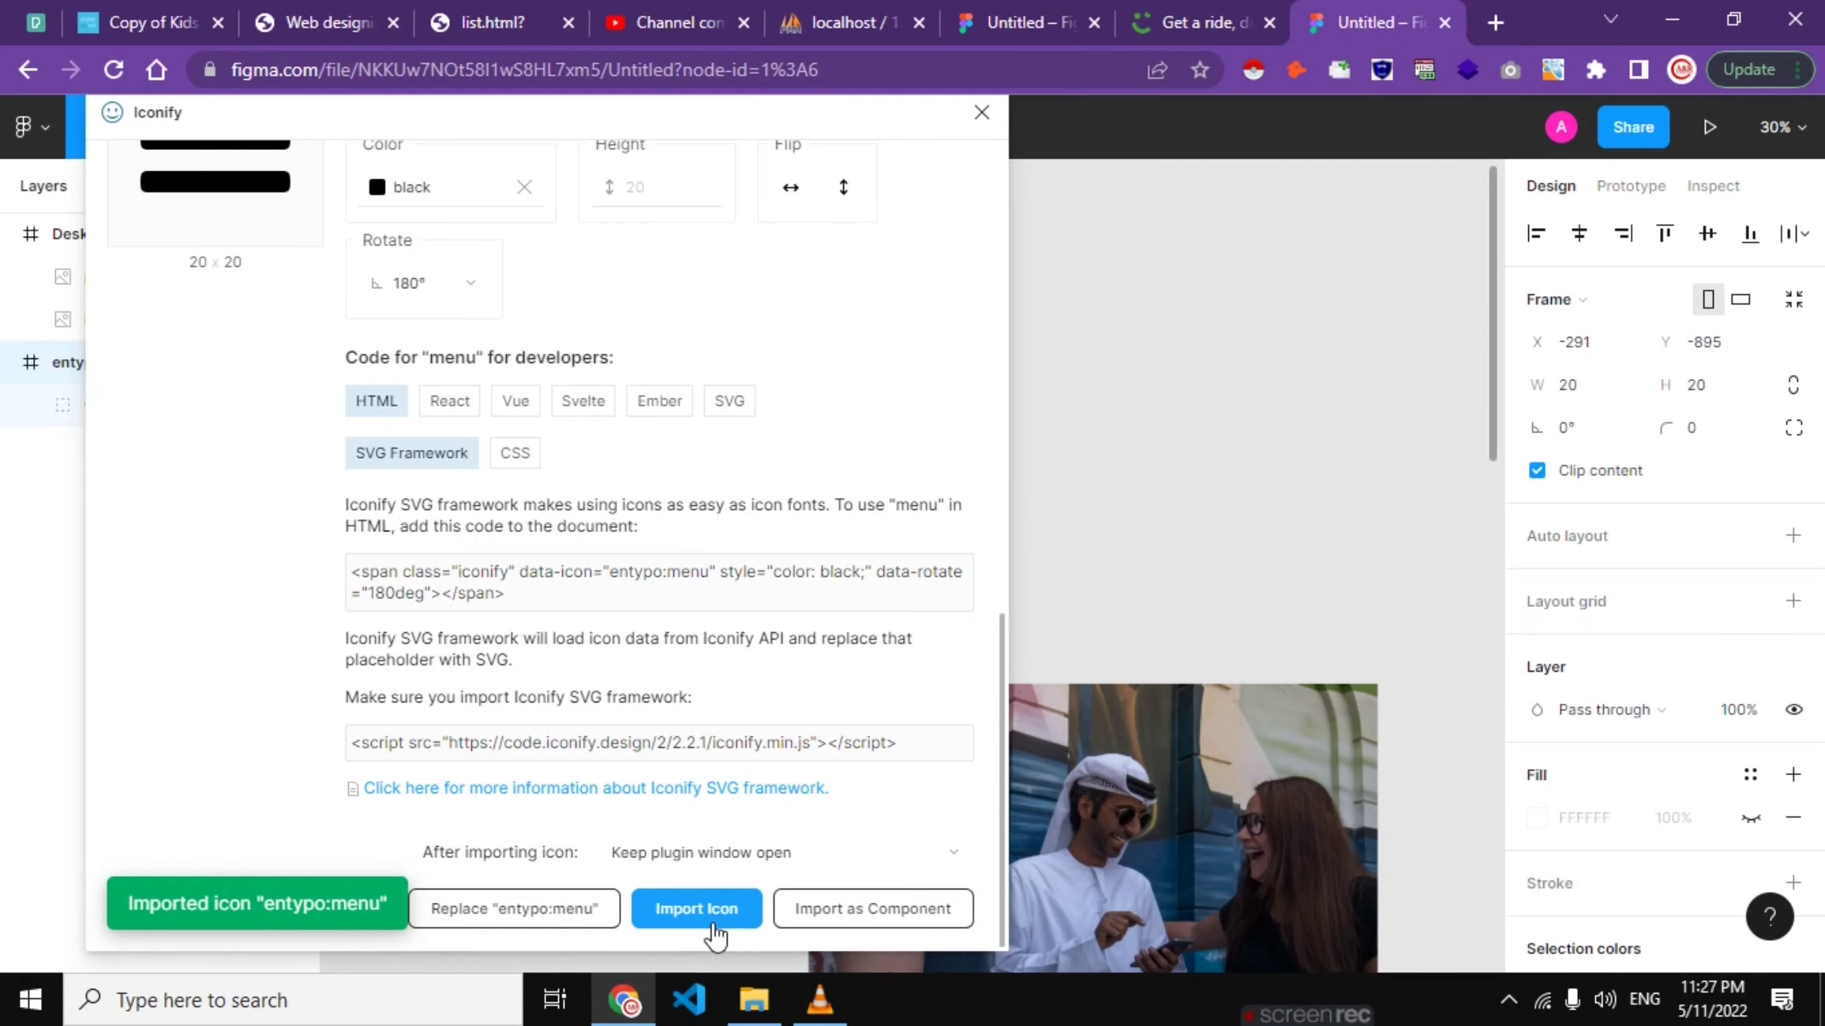
left_click(983, 112)
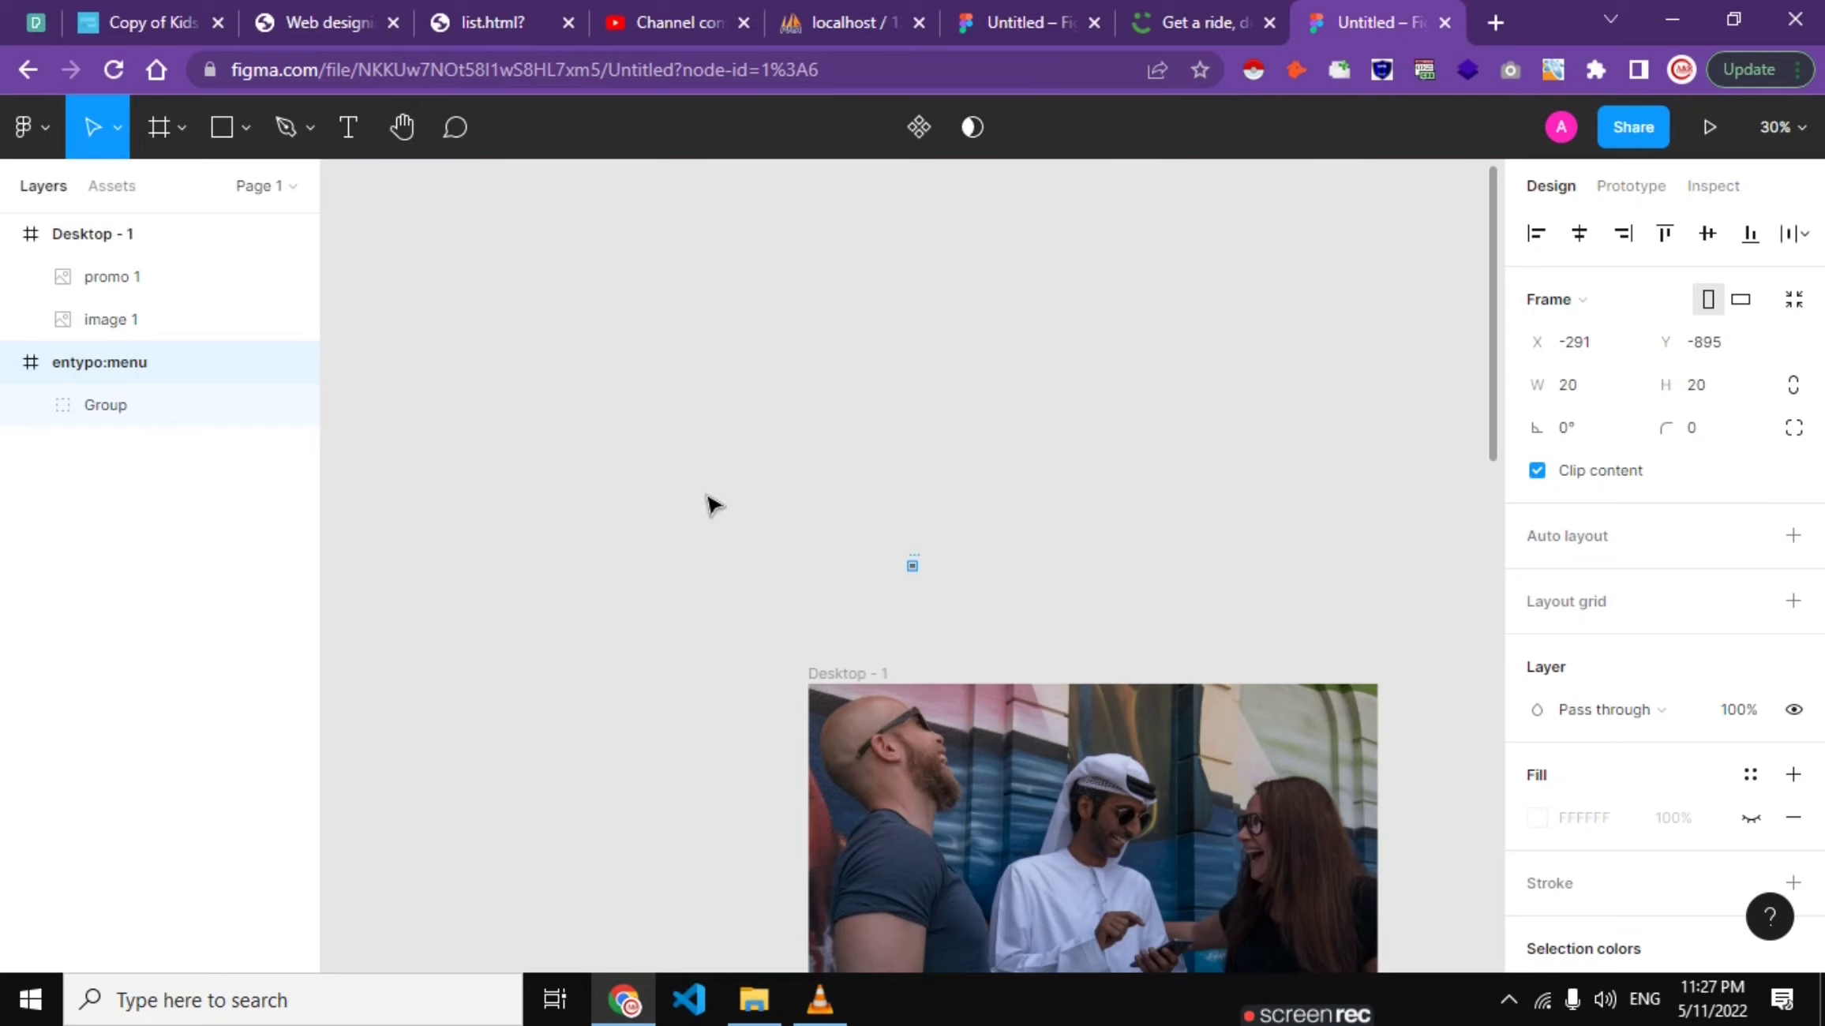
Step: Resize the Entypo menu icon to 77×77
scroll(939, 600, "up", 5, "ctrl")
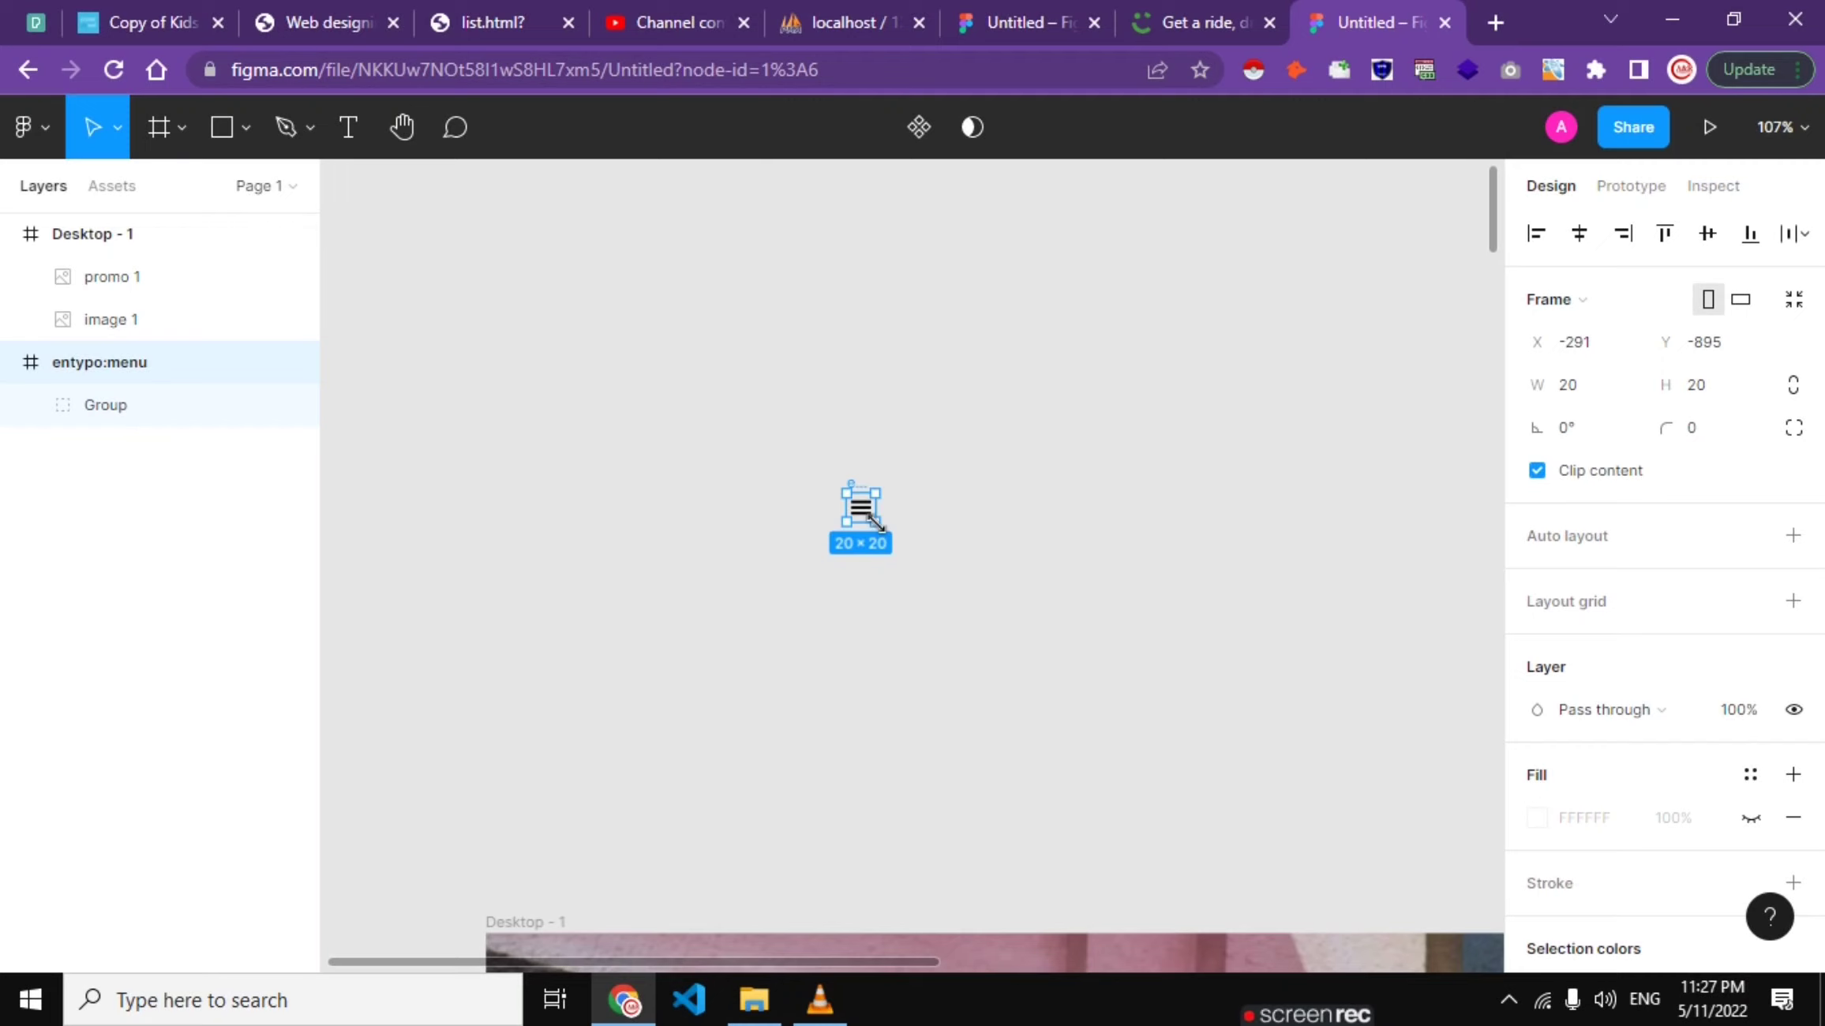
left_click_drag(877, 521, 911, 558)
scroll(862, 517, "down", 9)
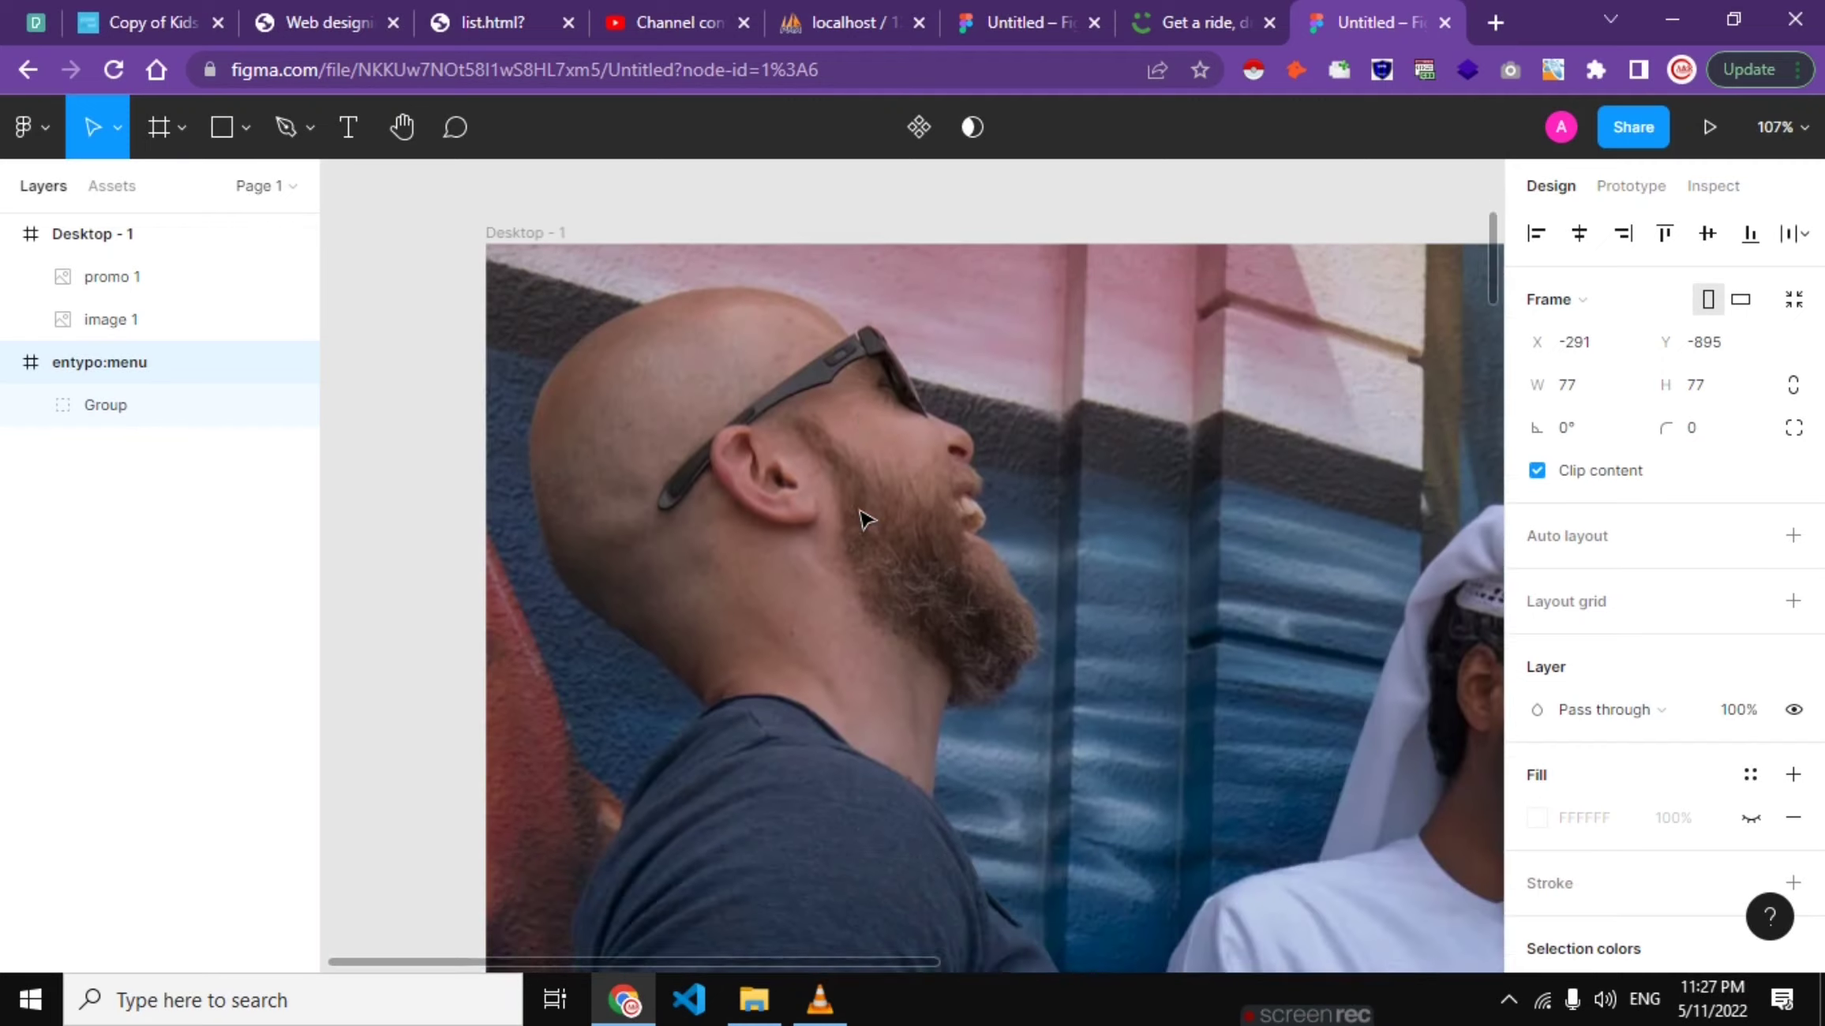
scroll(865, 517, "down", 1)
scroll(866, 518, "down", 5, "ctrl")
scroll(884, 631, "down", 2, "ctrl")
scroll(915, 869, "down", 1)
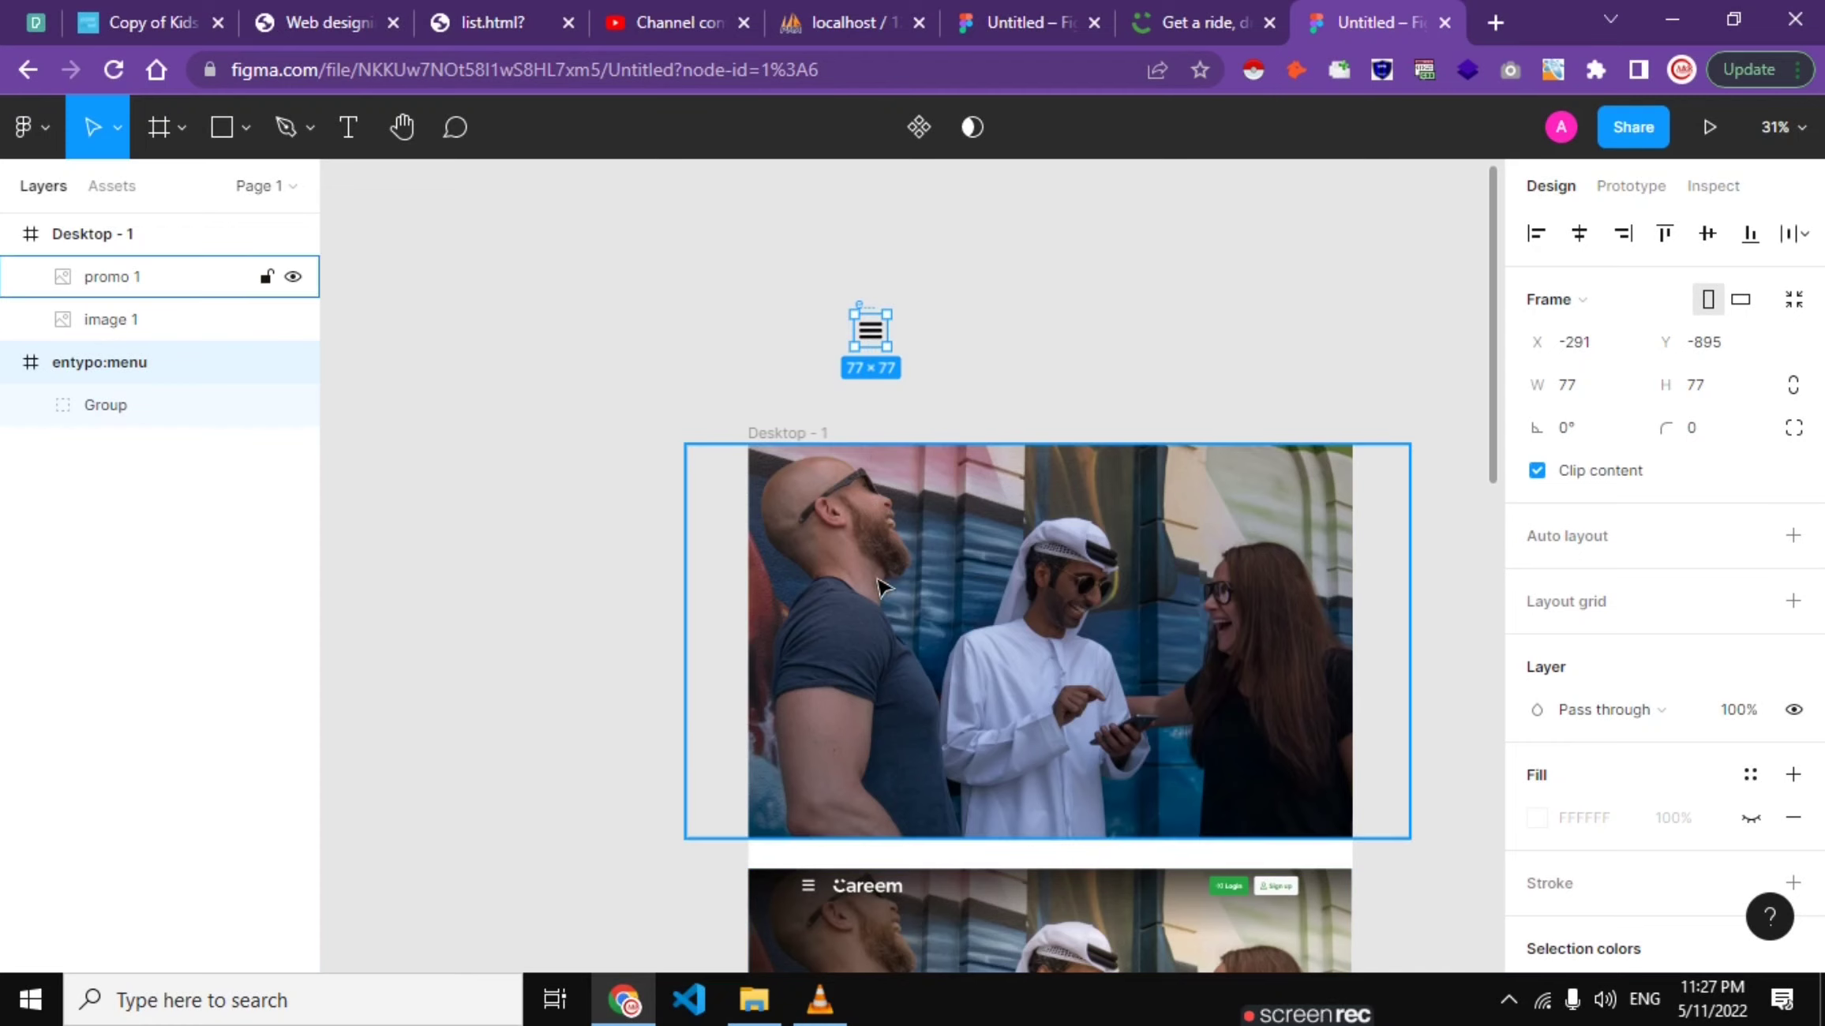
Step: Nudge the promo 1 image up with the arrow keys to Y -59
left_click(884, 592)
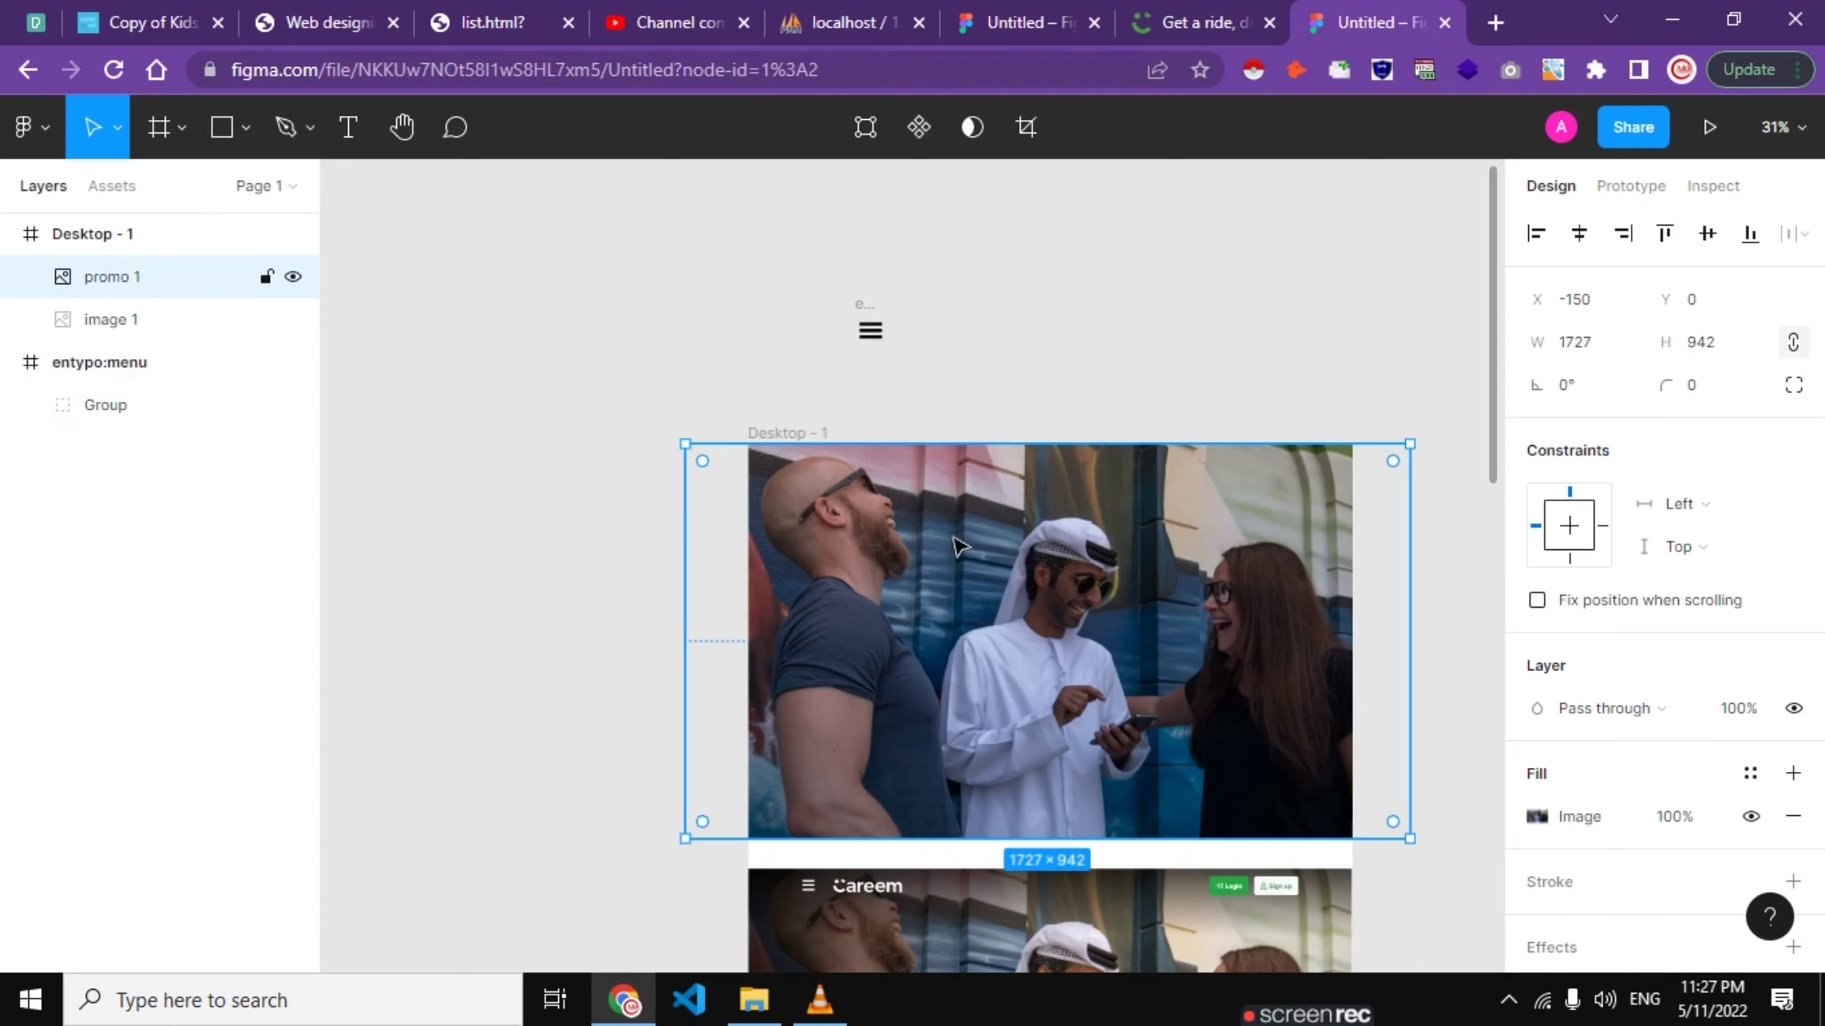
key("shift+Up")
key("Up")
key("Up")
key("Up")
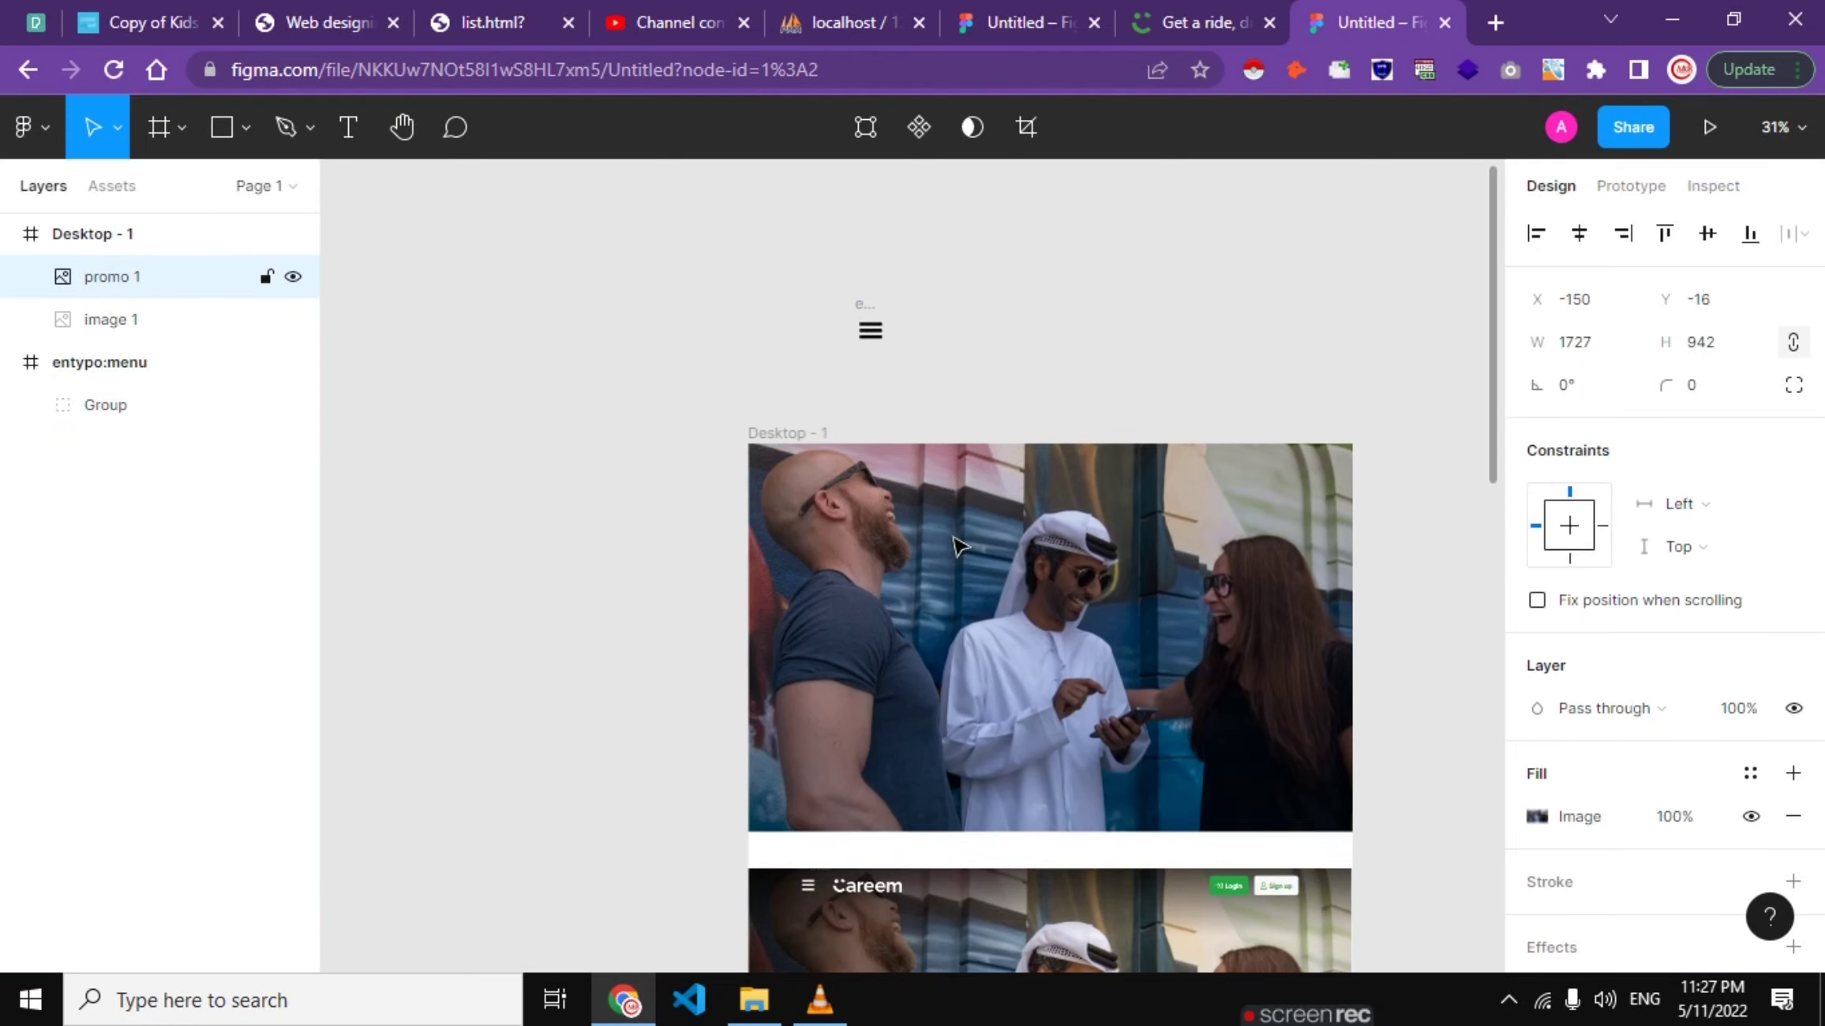
key("Up")
key("shift+Up")
key("Up")
key("Up")
key("shift+Up")
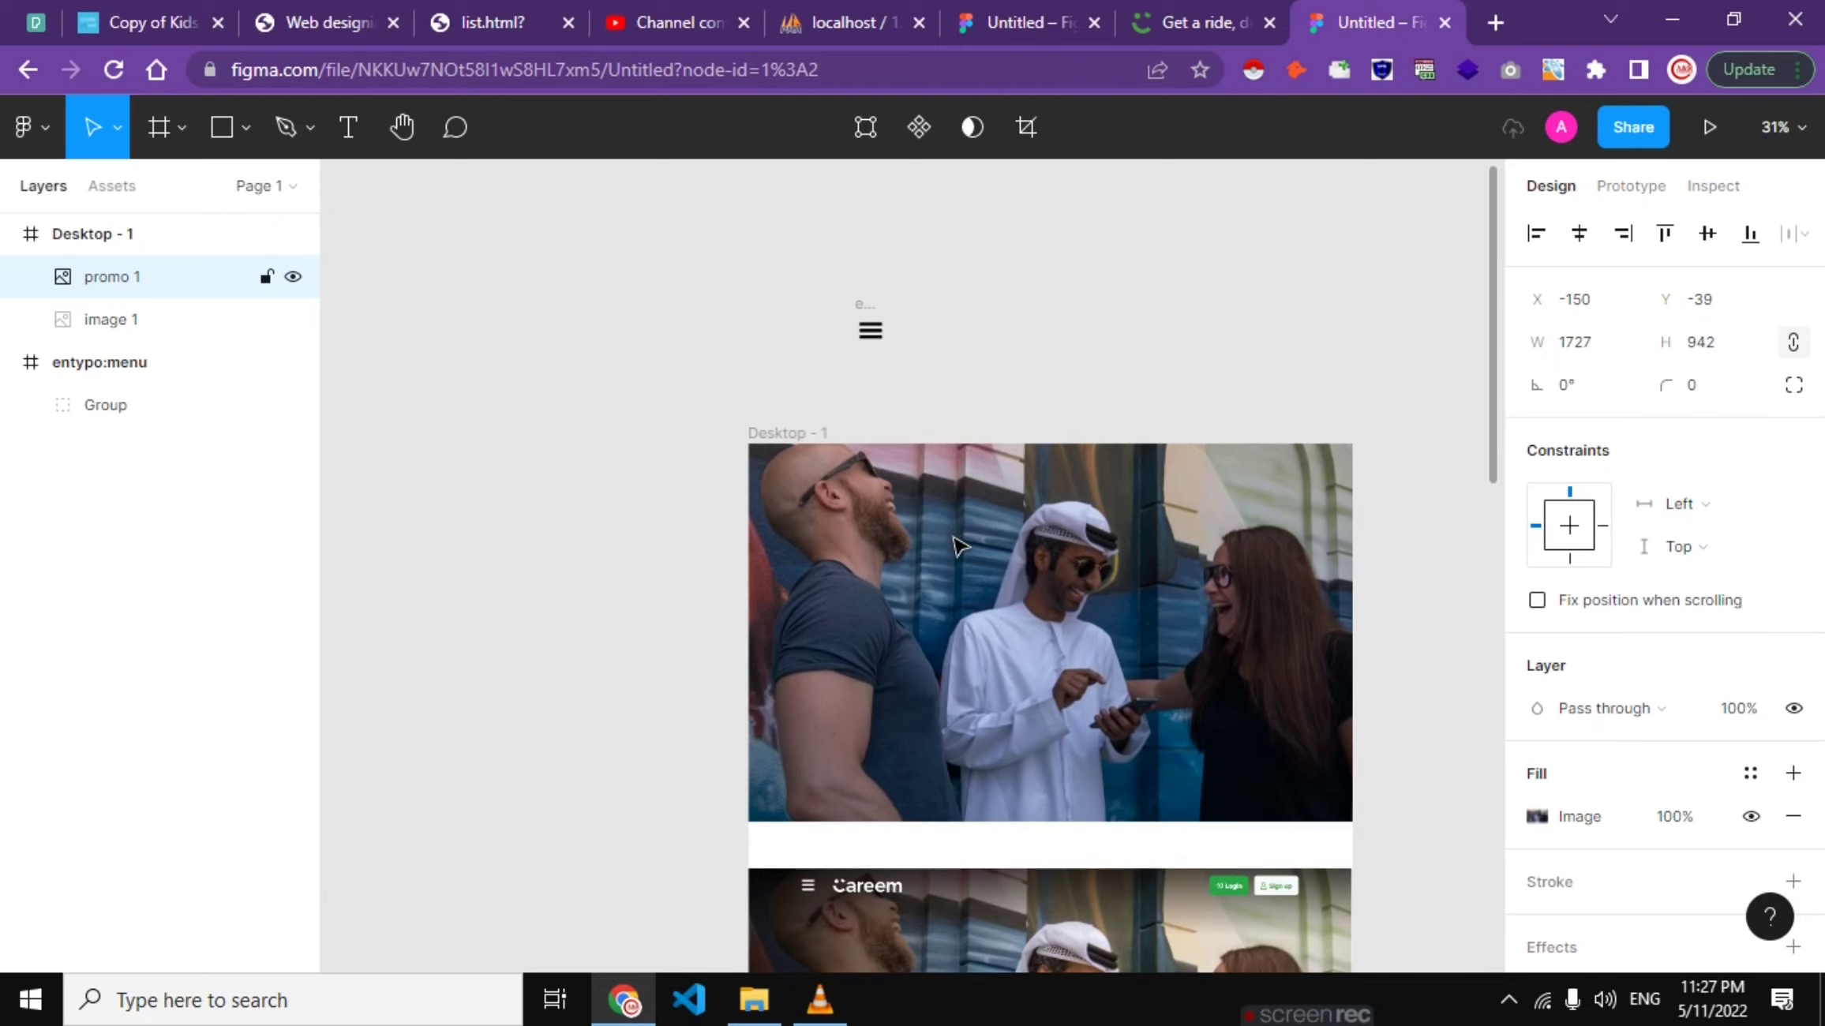
key("shift+Up")
key("Up")
key("Up")
key("Up")
key("Up")
key("Up")
key("Up")
key("Up")
key("Up")
key("Up")
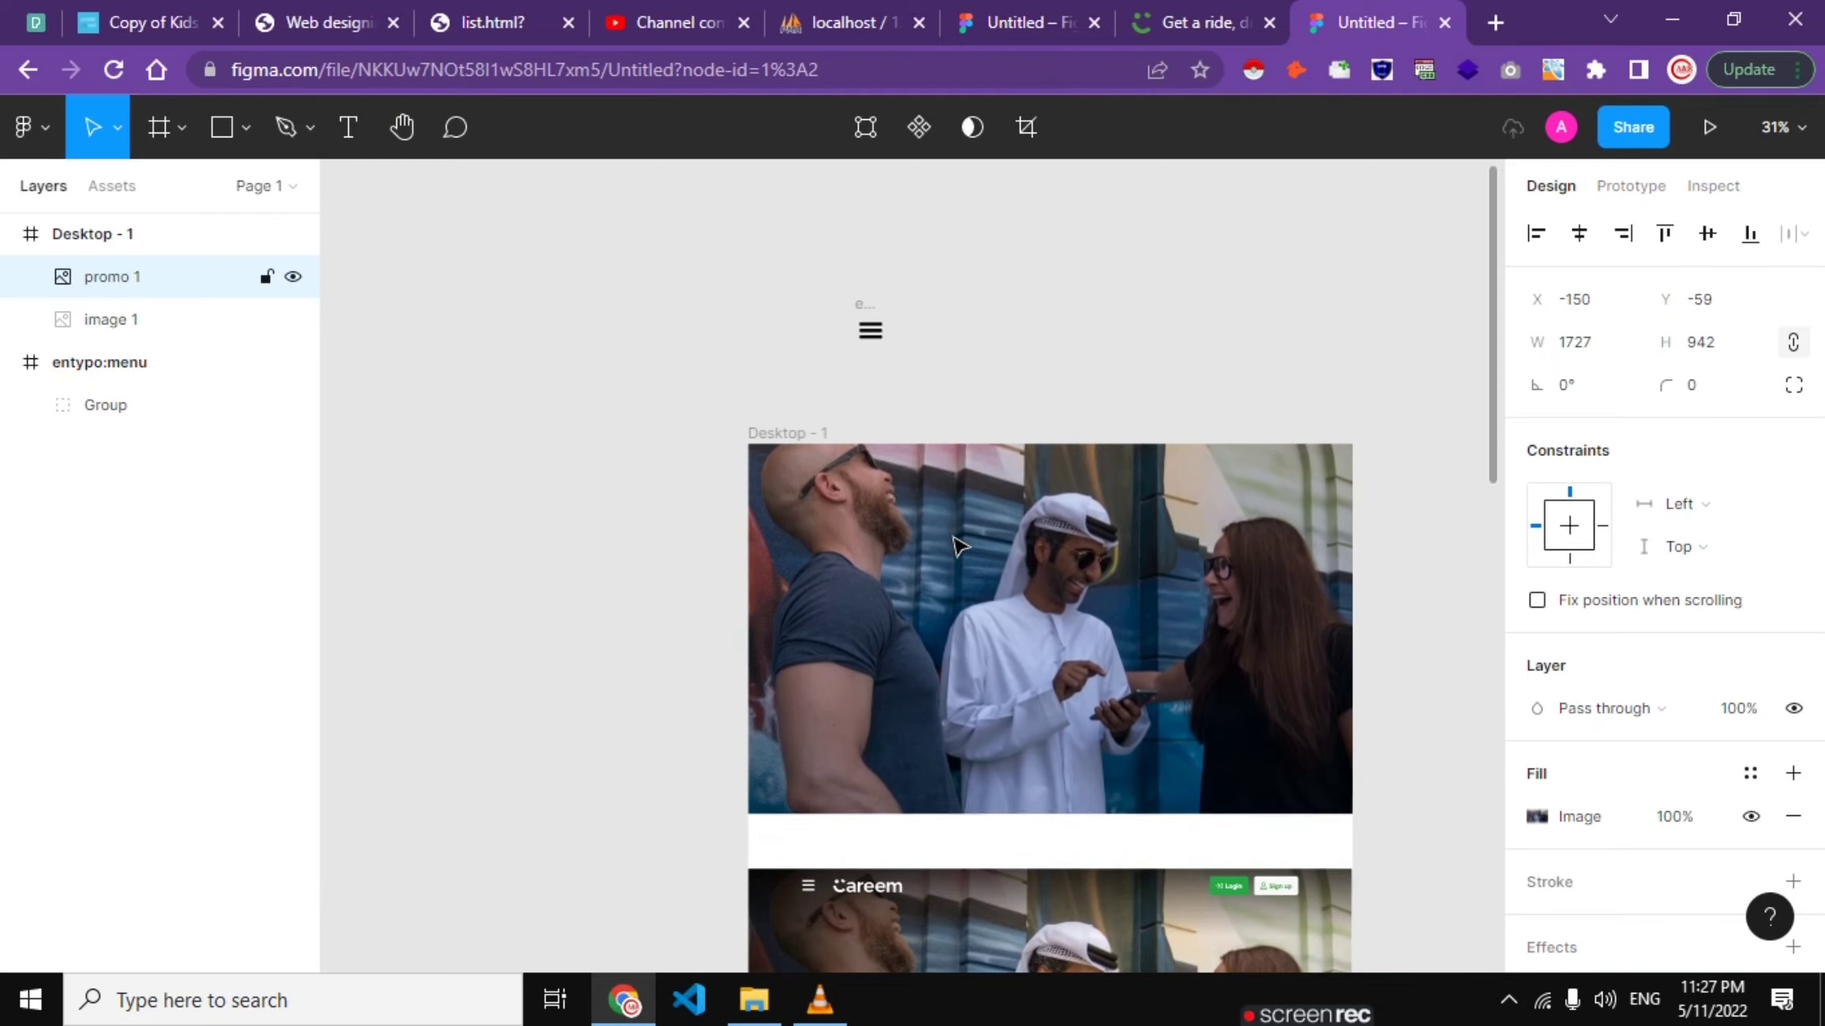
key("Up")
key("Up")
key("Down")
key("Down")
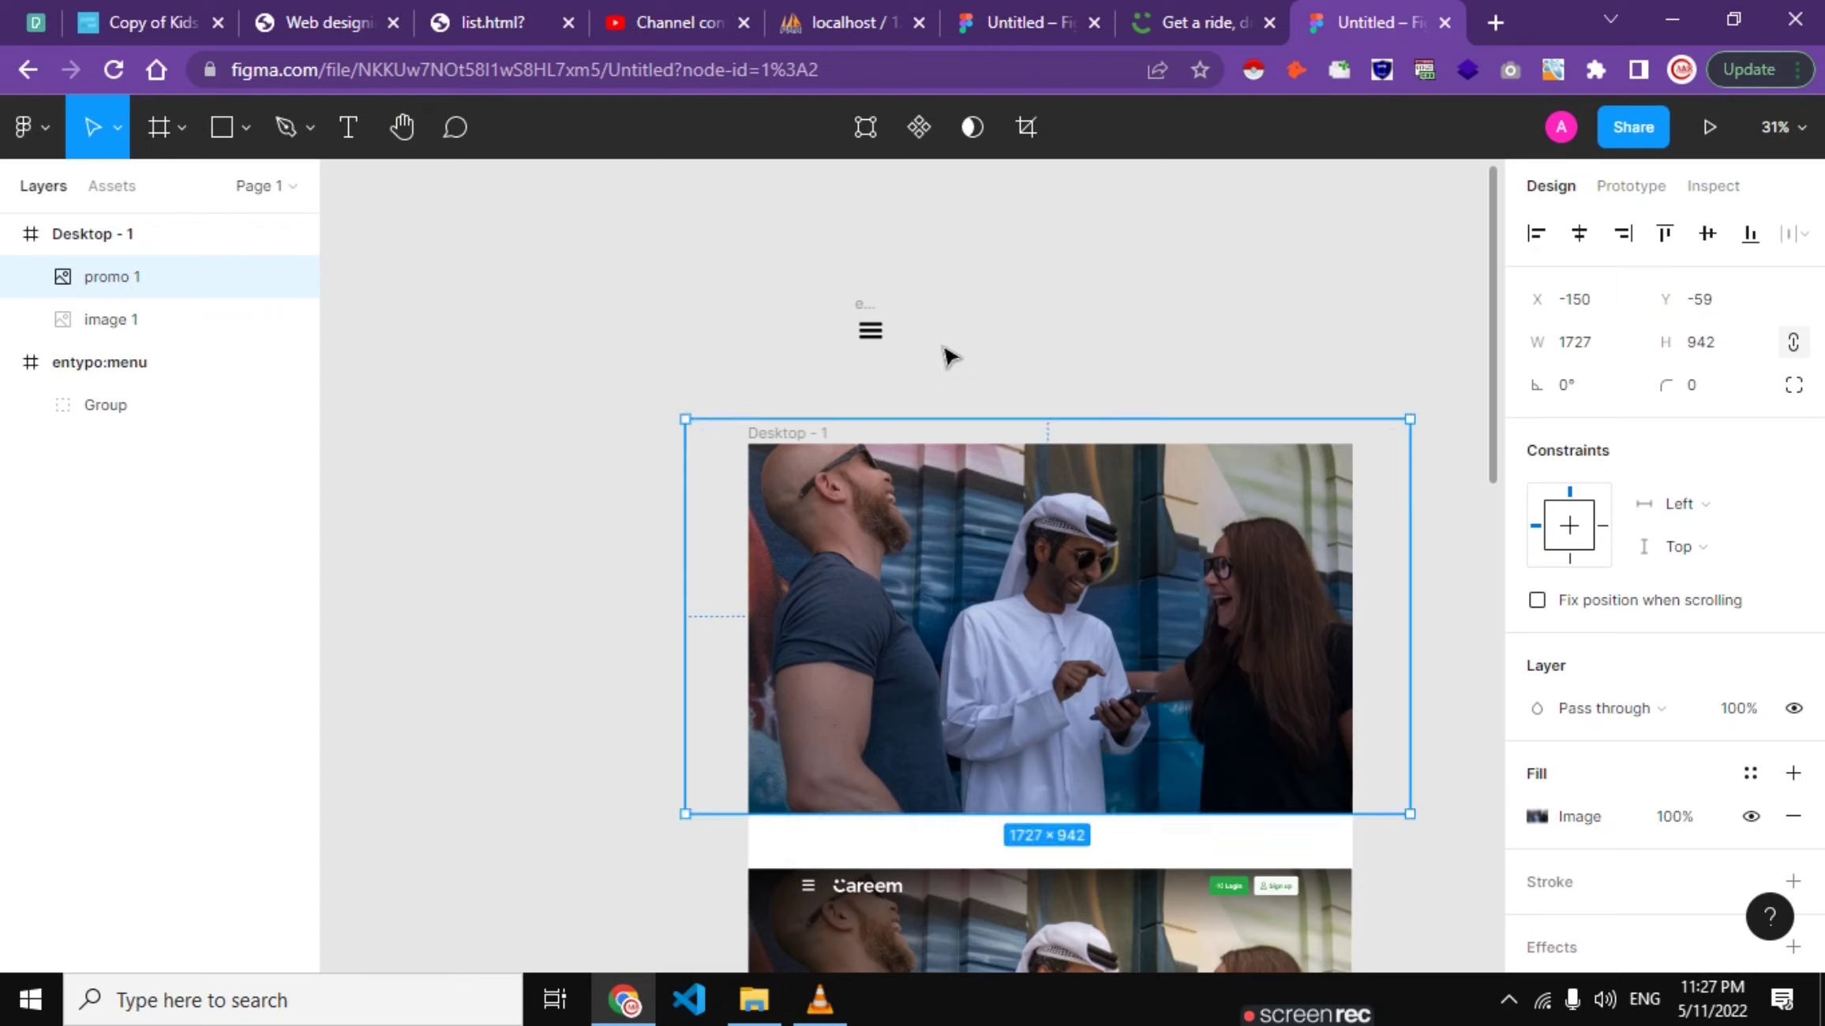
Step: Make the hamburger icon group white (FFFFFF) and move it into Desktop - 1
left_click(868, 333)
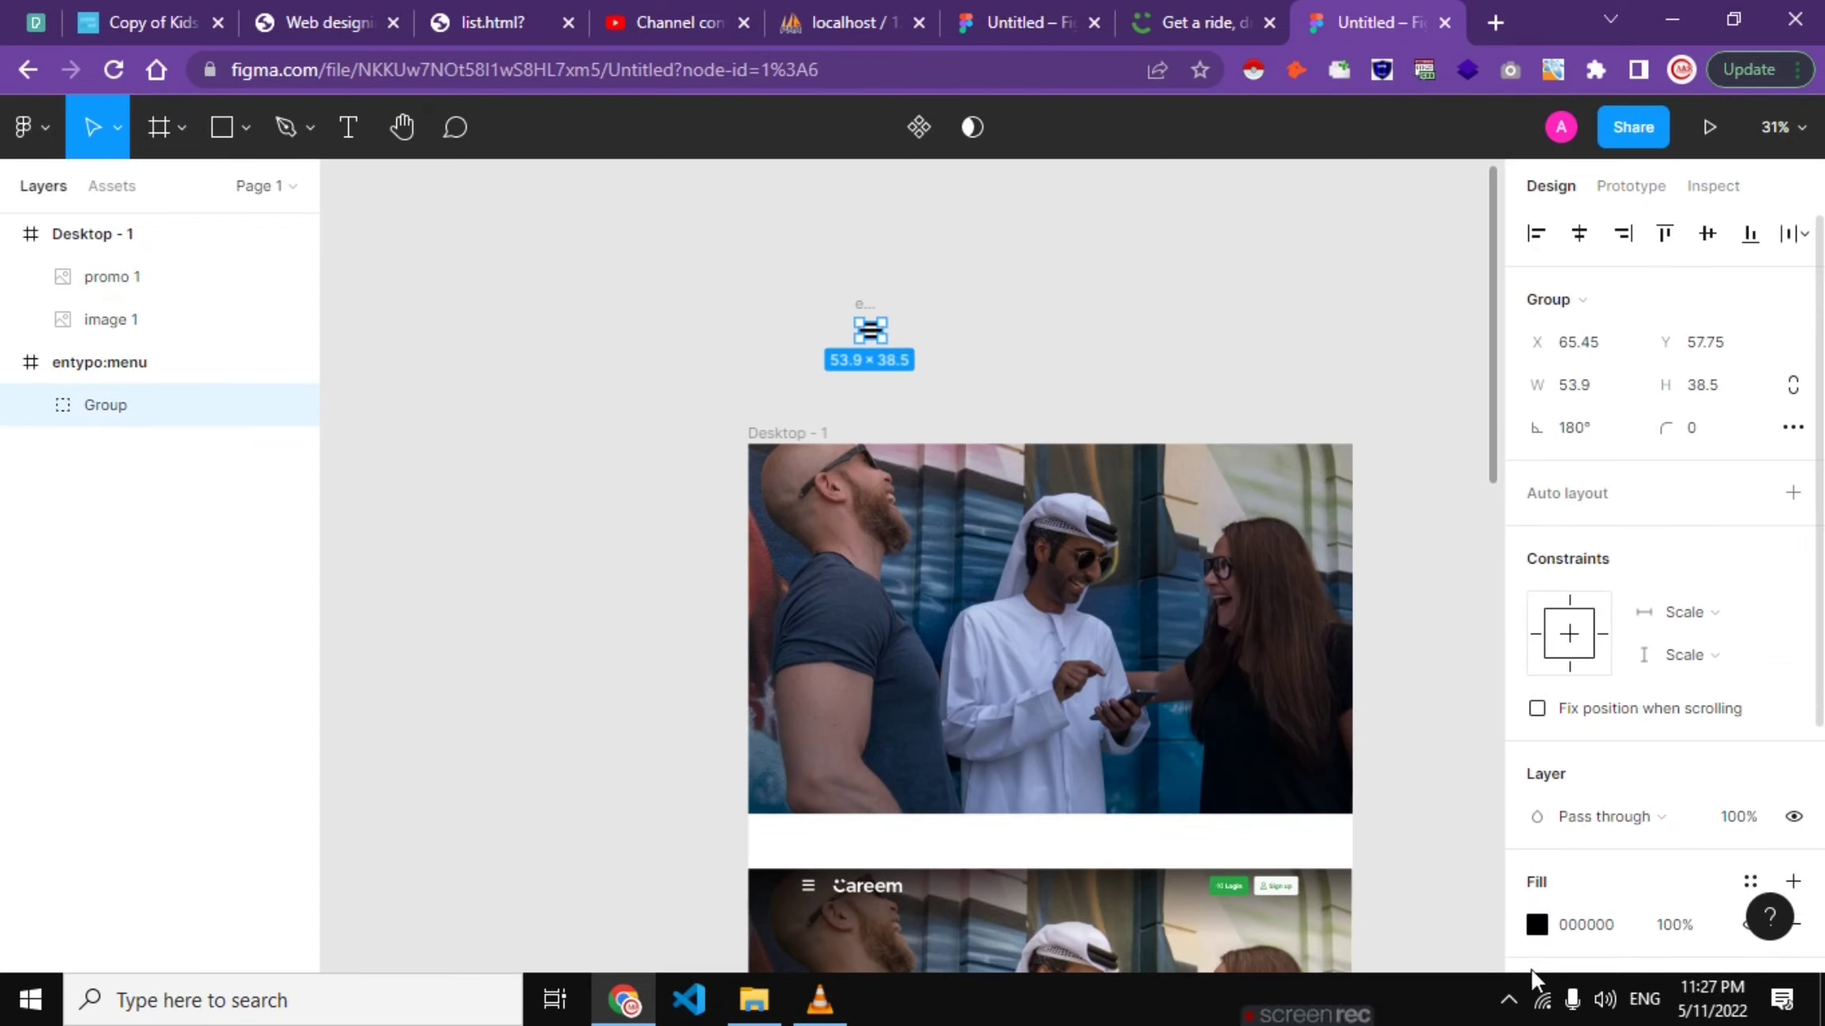
left_click(1537, 925)
left_click_drag(1287, 513, 1032, 249)
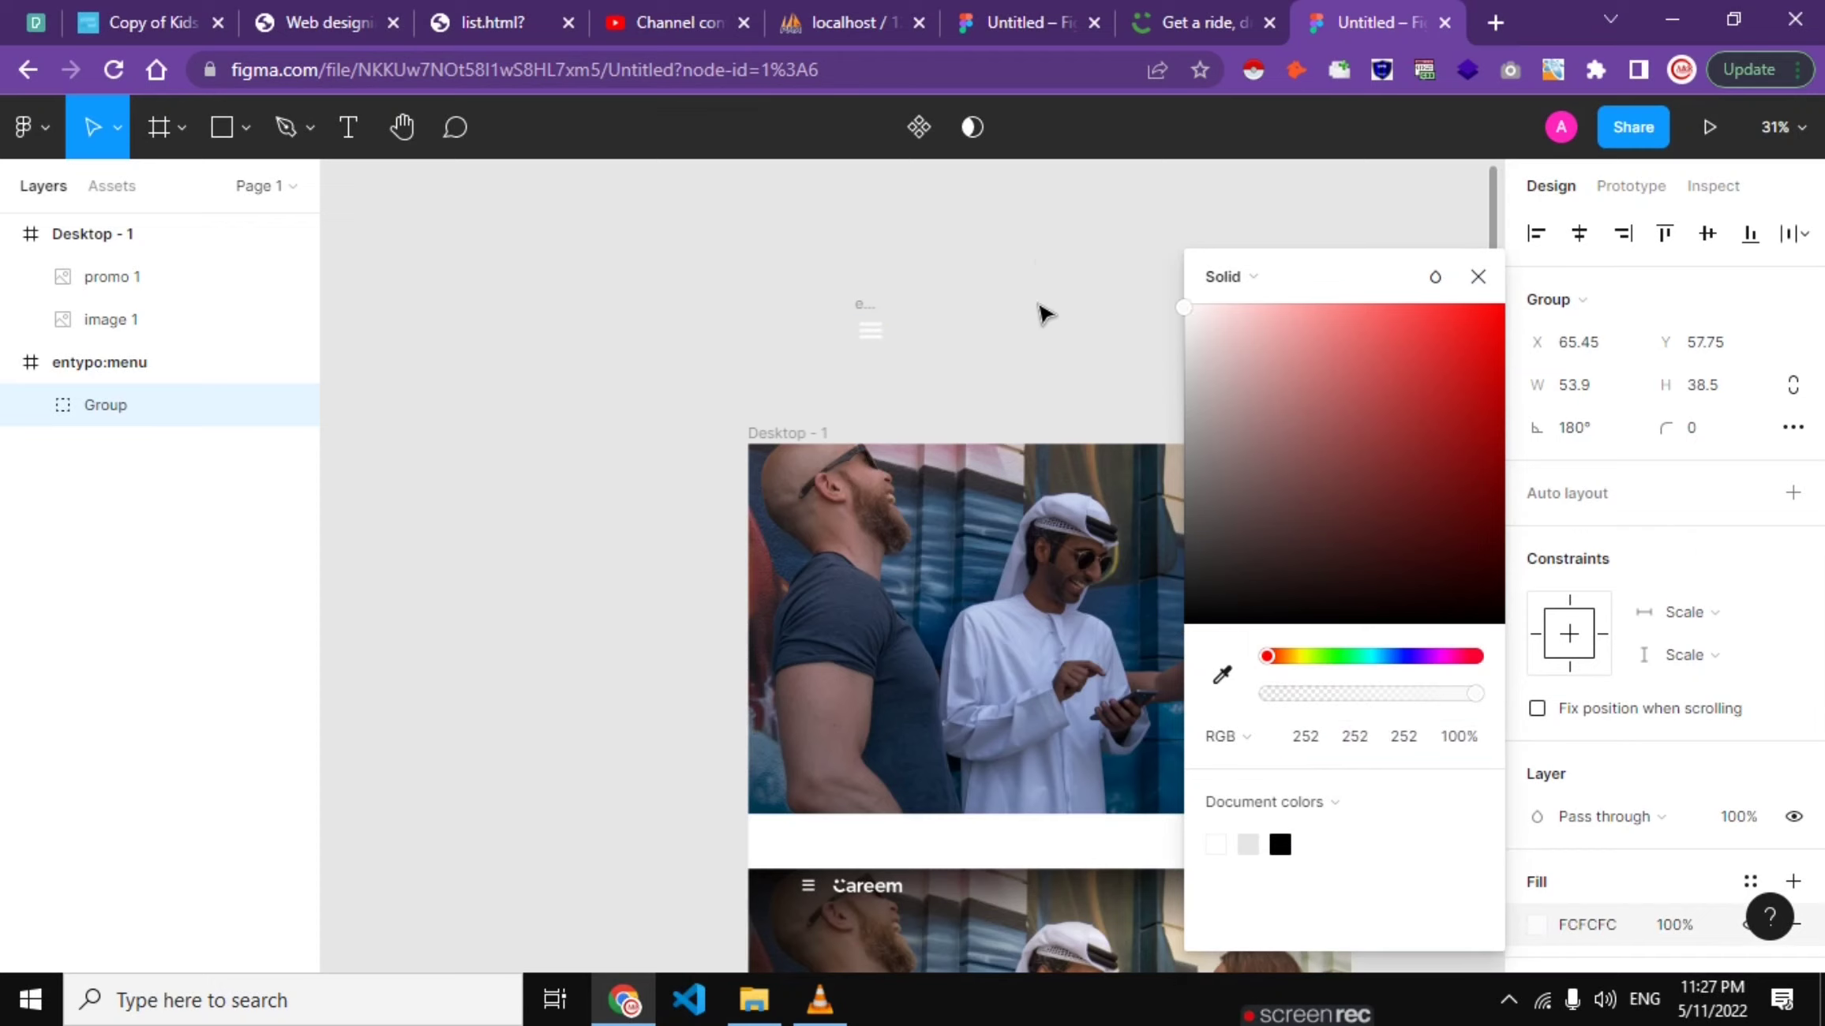
scroll(883, 337, "up", 2)
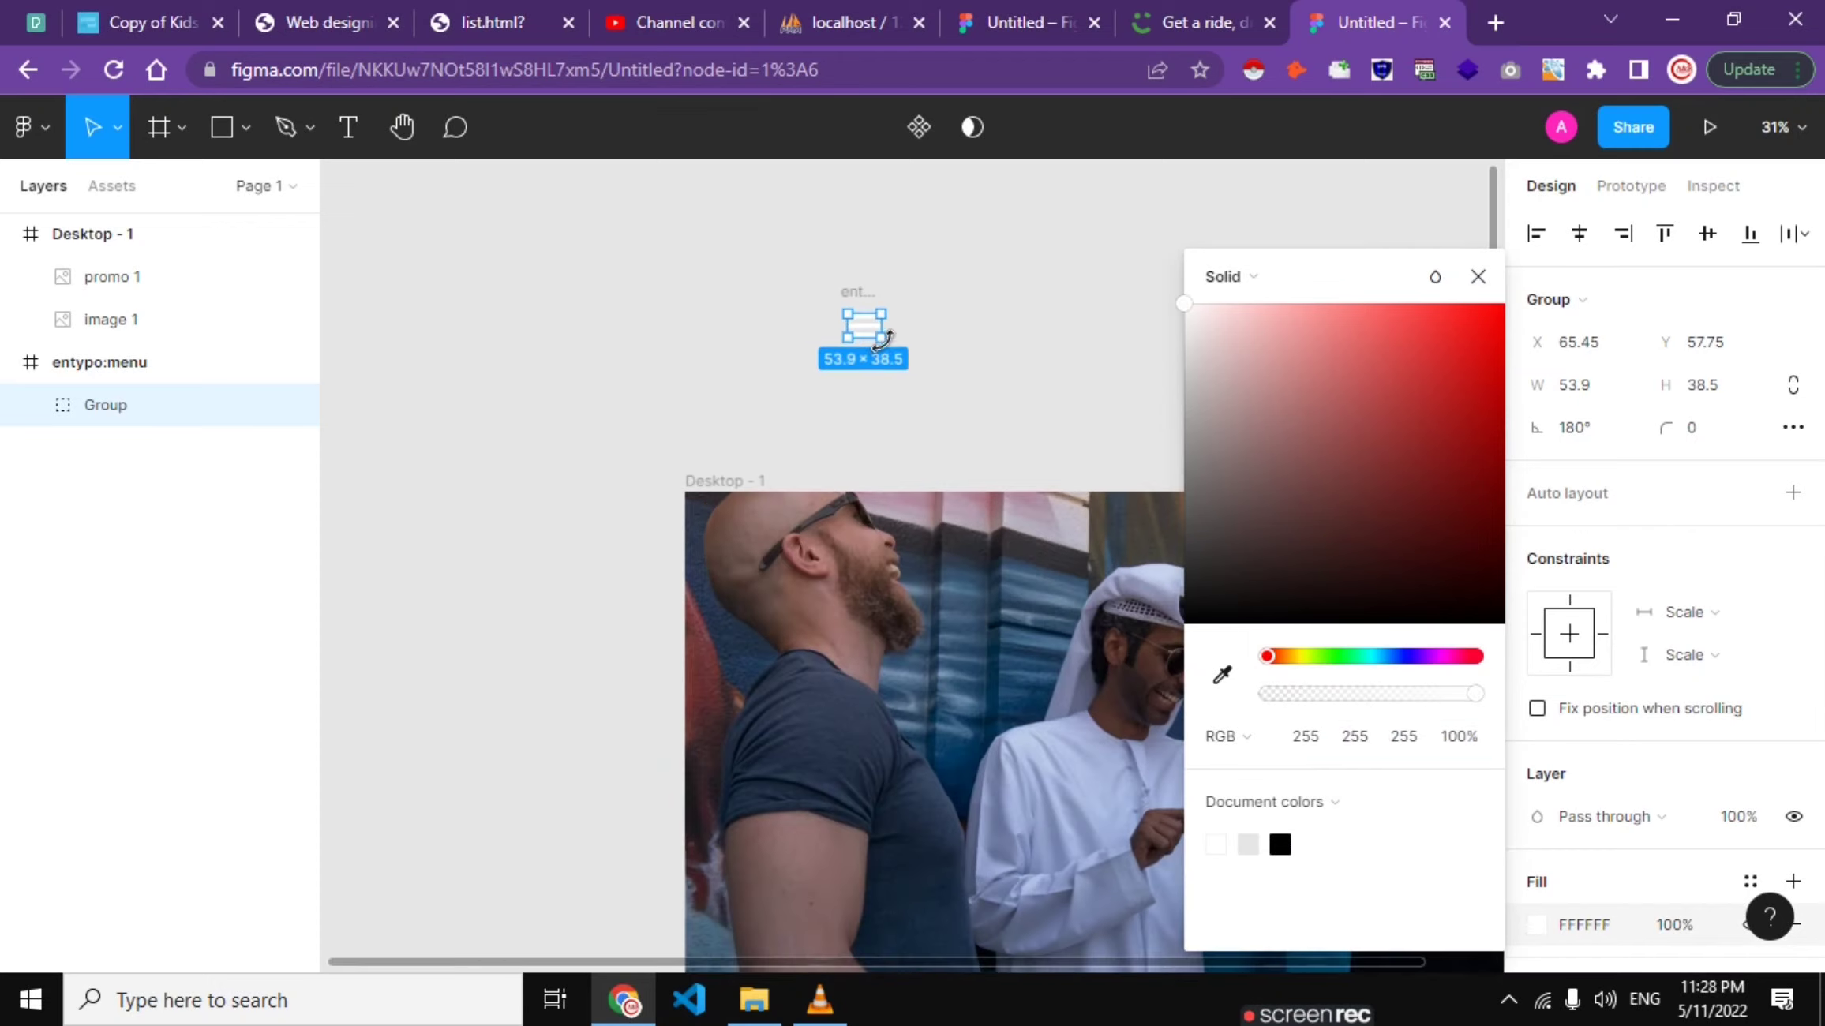
left_click_drag(868, 339, 781, 527)
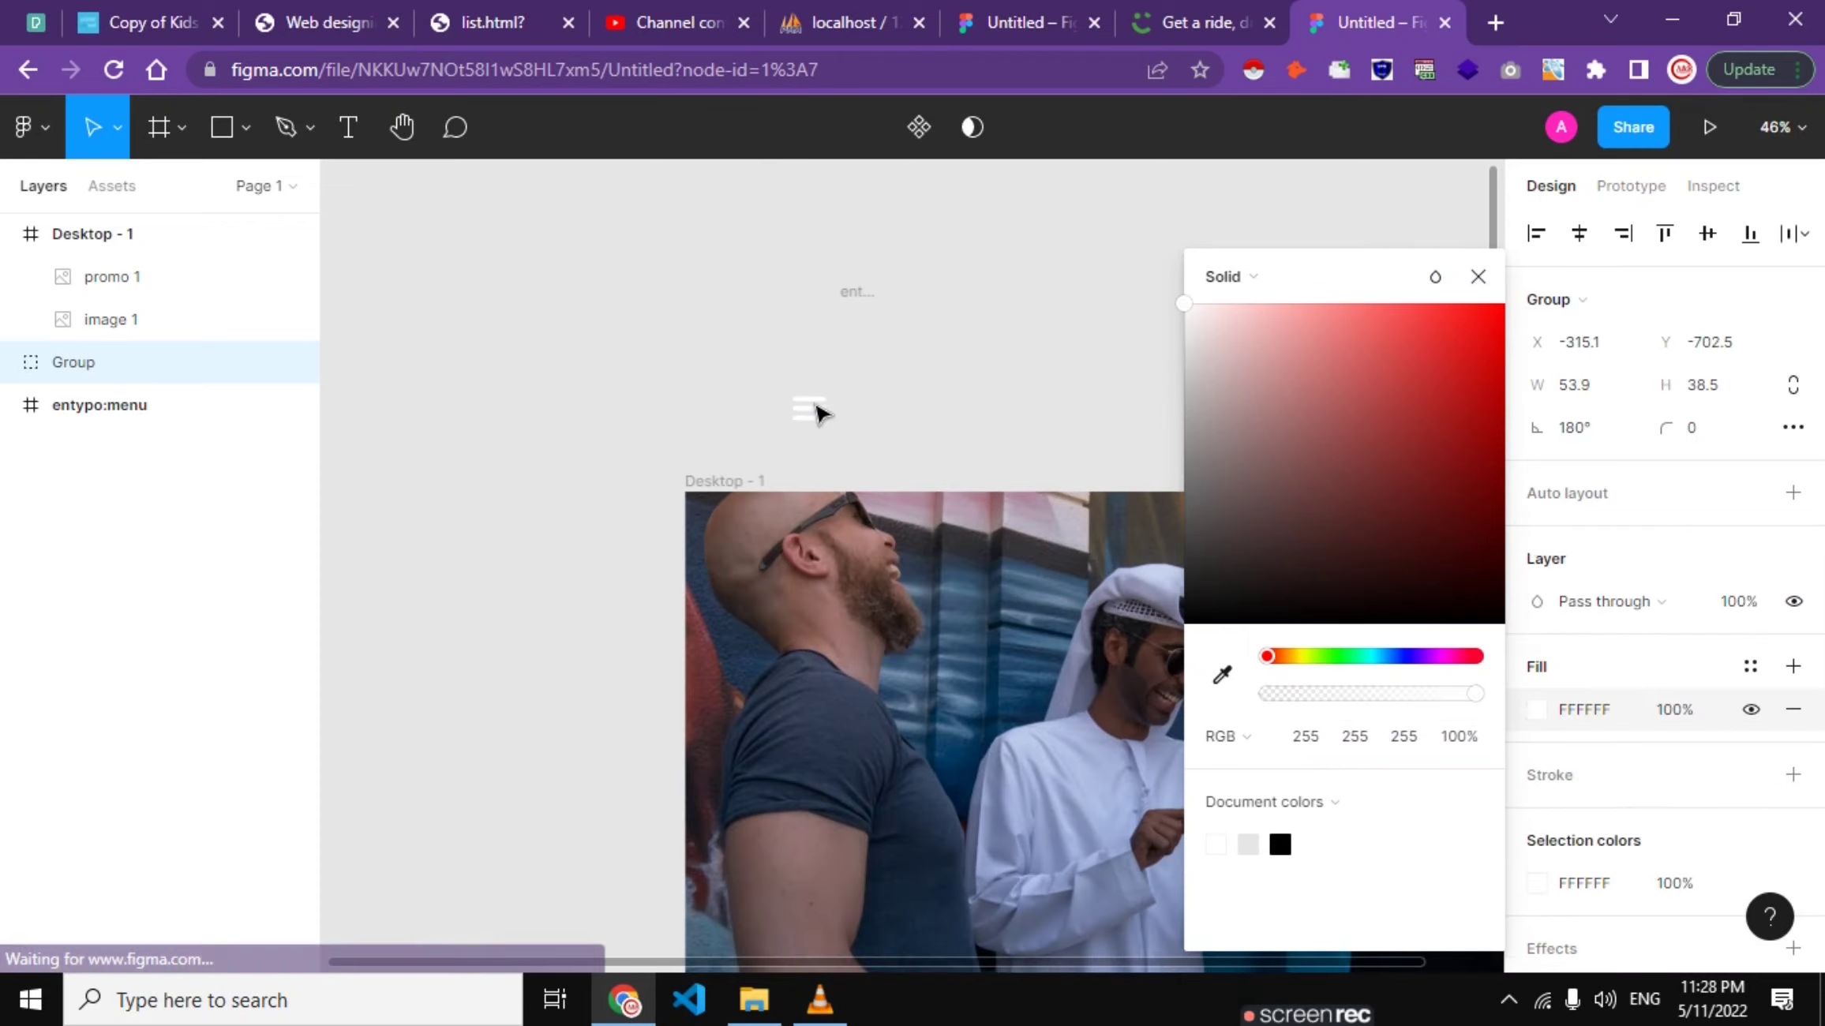
scroll(782, 527, "down", 3)
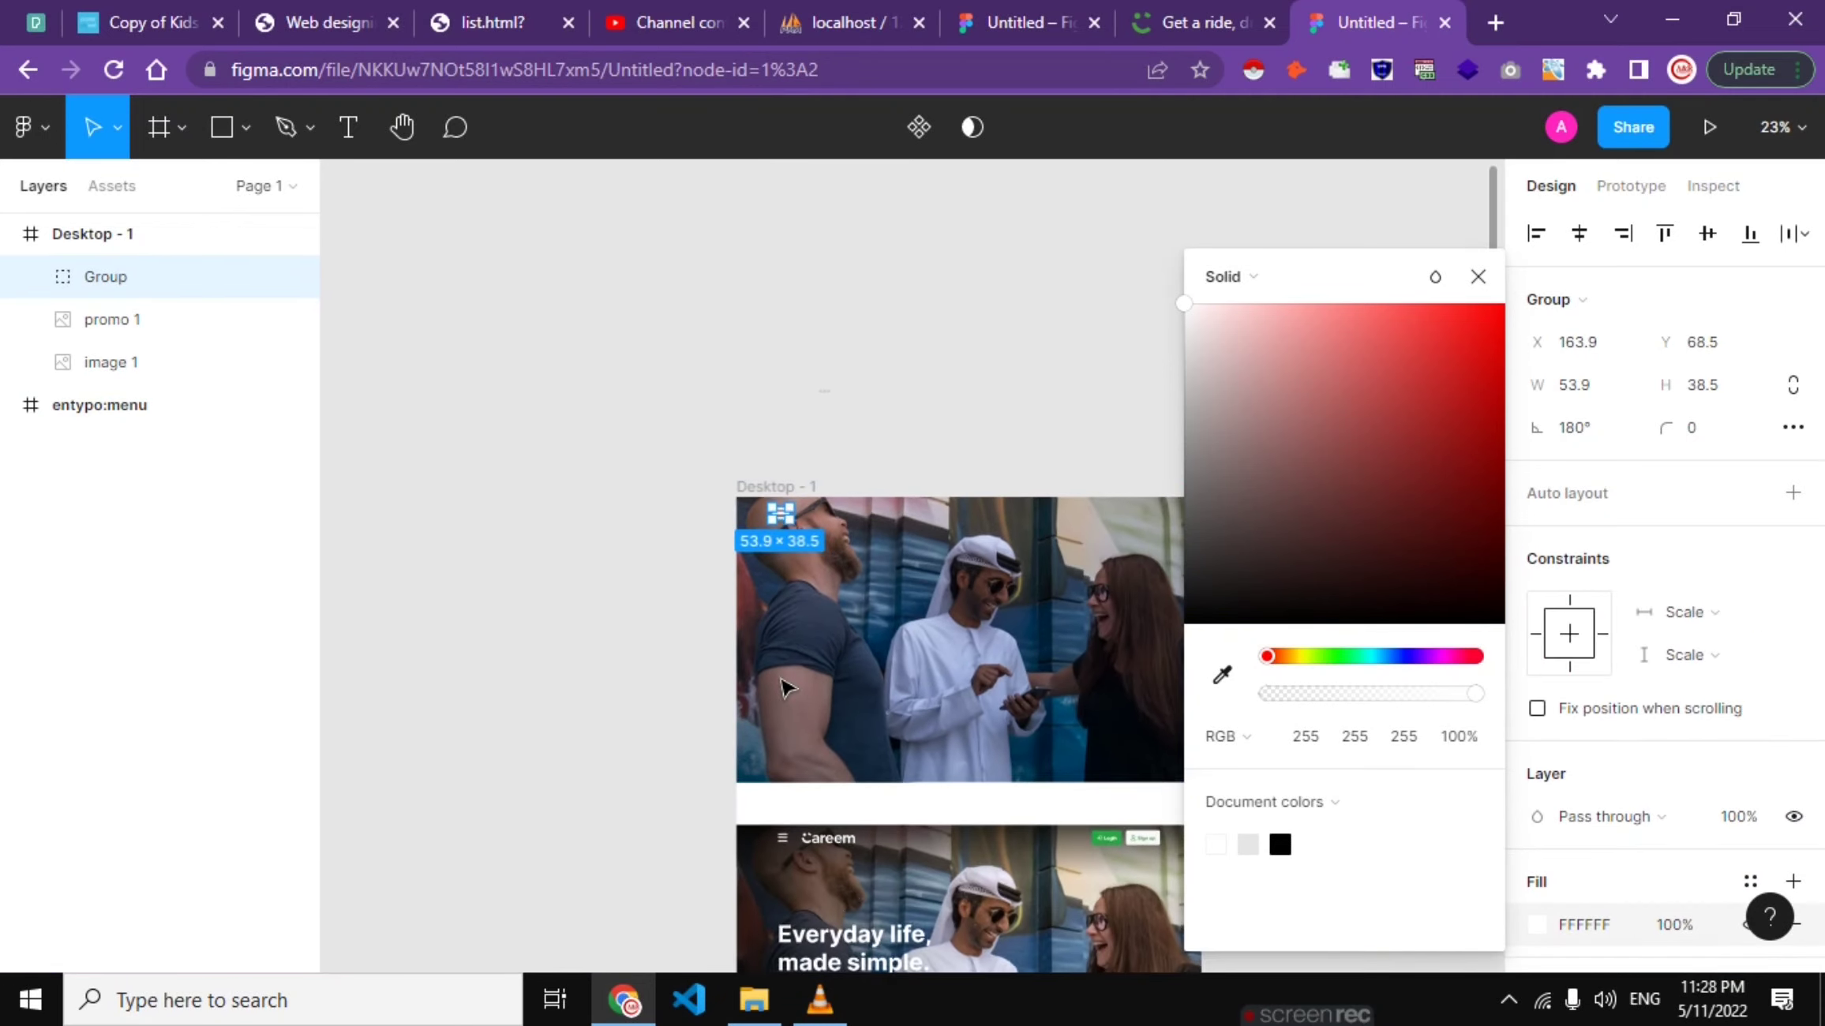
Step: Bring image 1 to front and raise it over the promo photo to Y 112
left_click(901, 863)
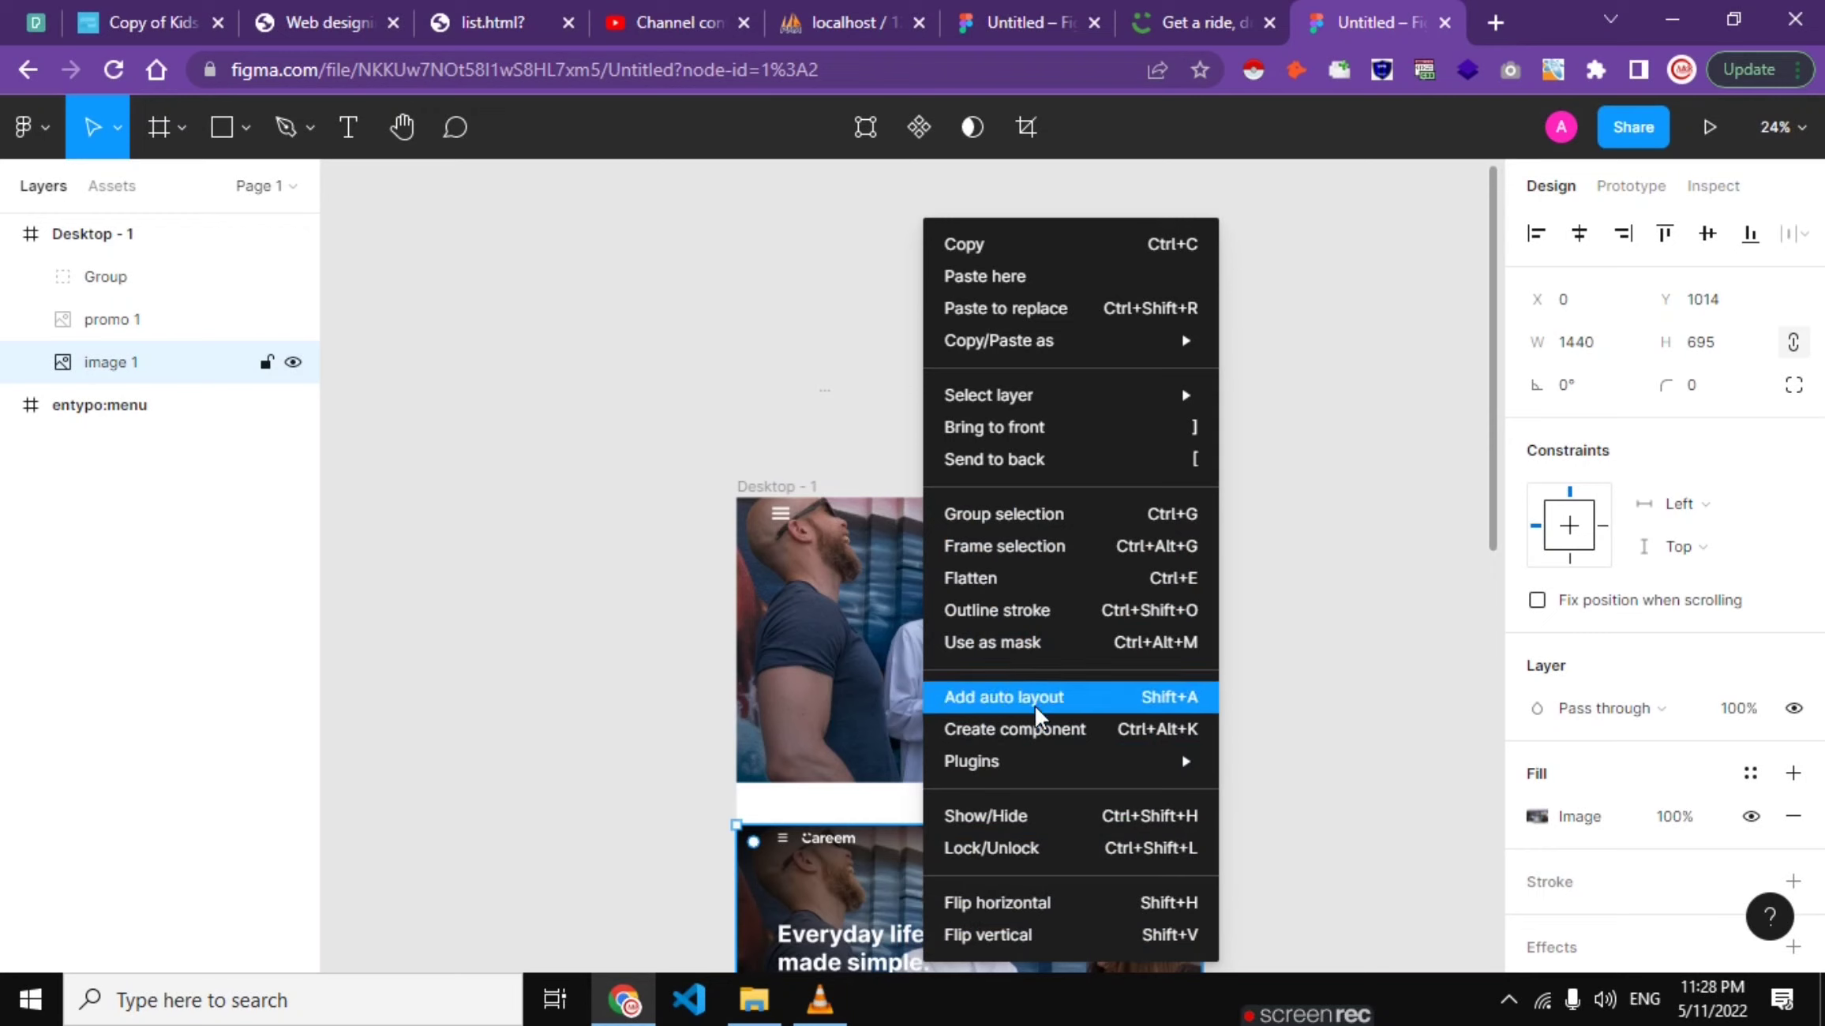
left_click(1032, 435)
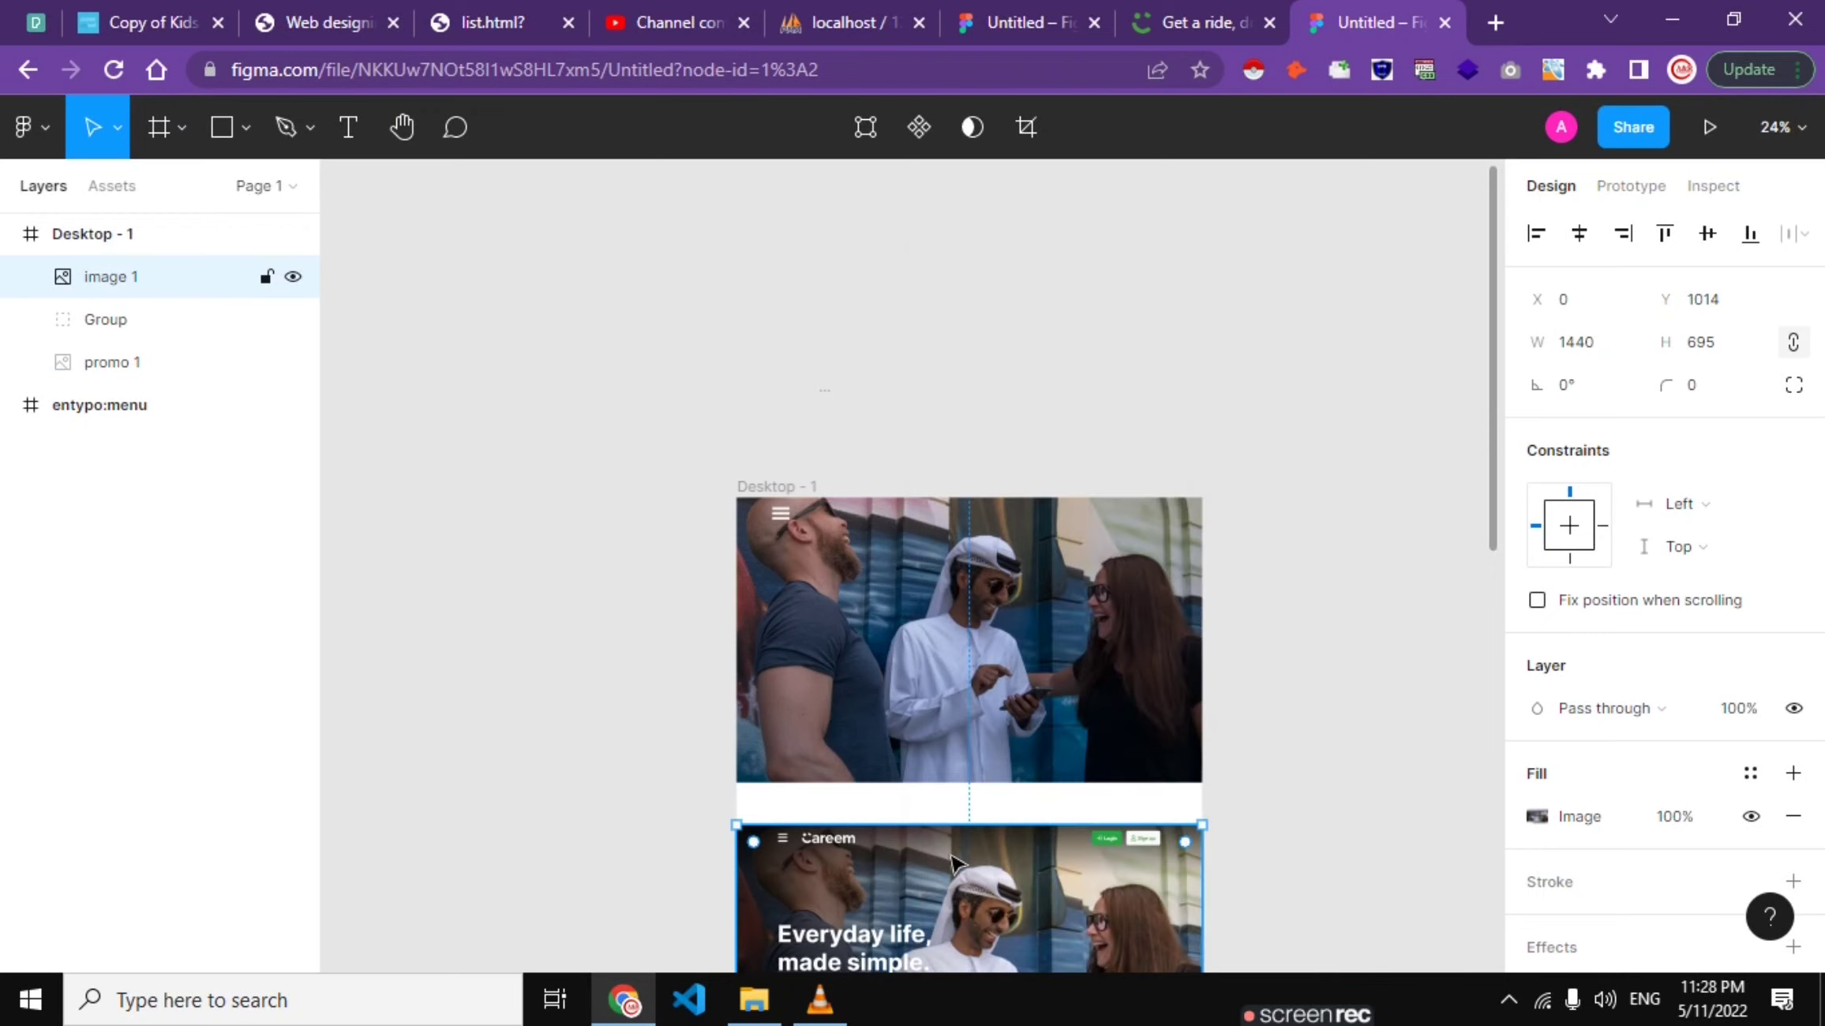
right_click(941, 843)
left_click(1026, 430)
left_click_drag(892, 896, 894, 608)
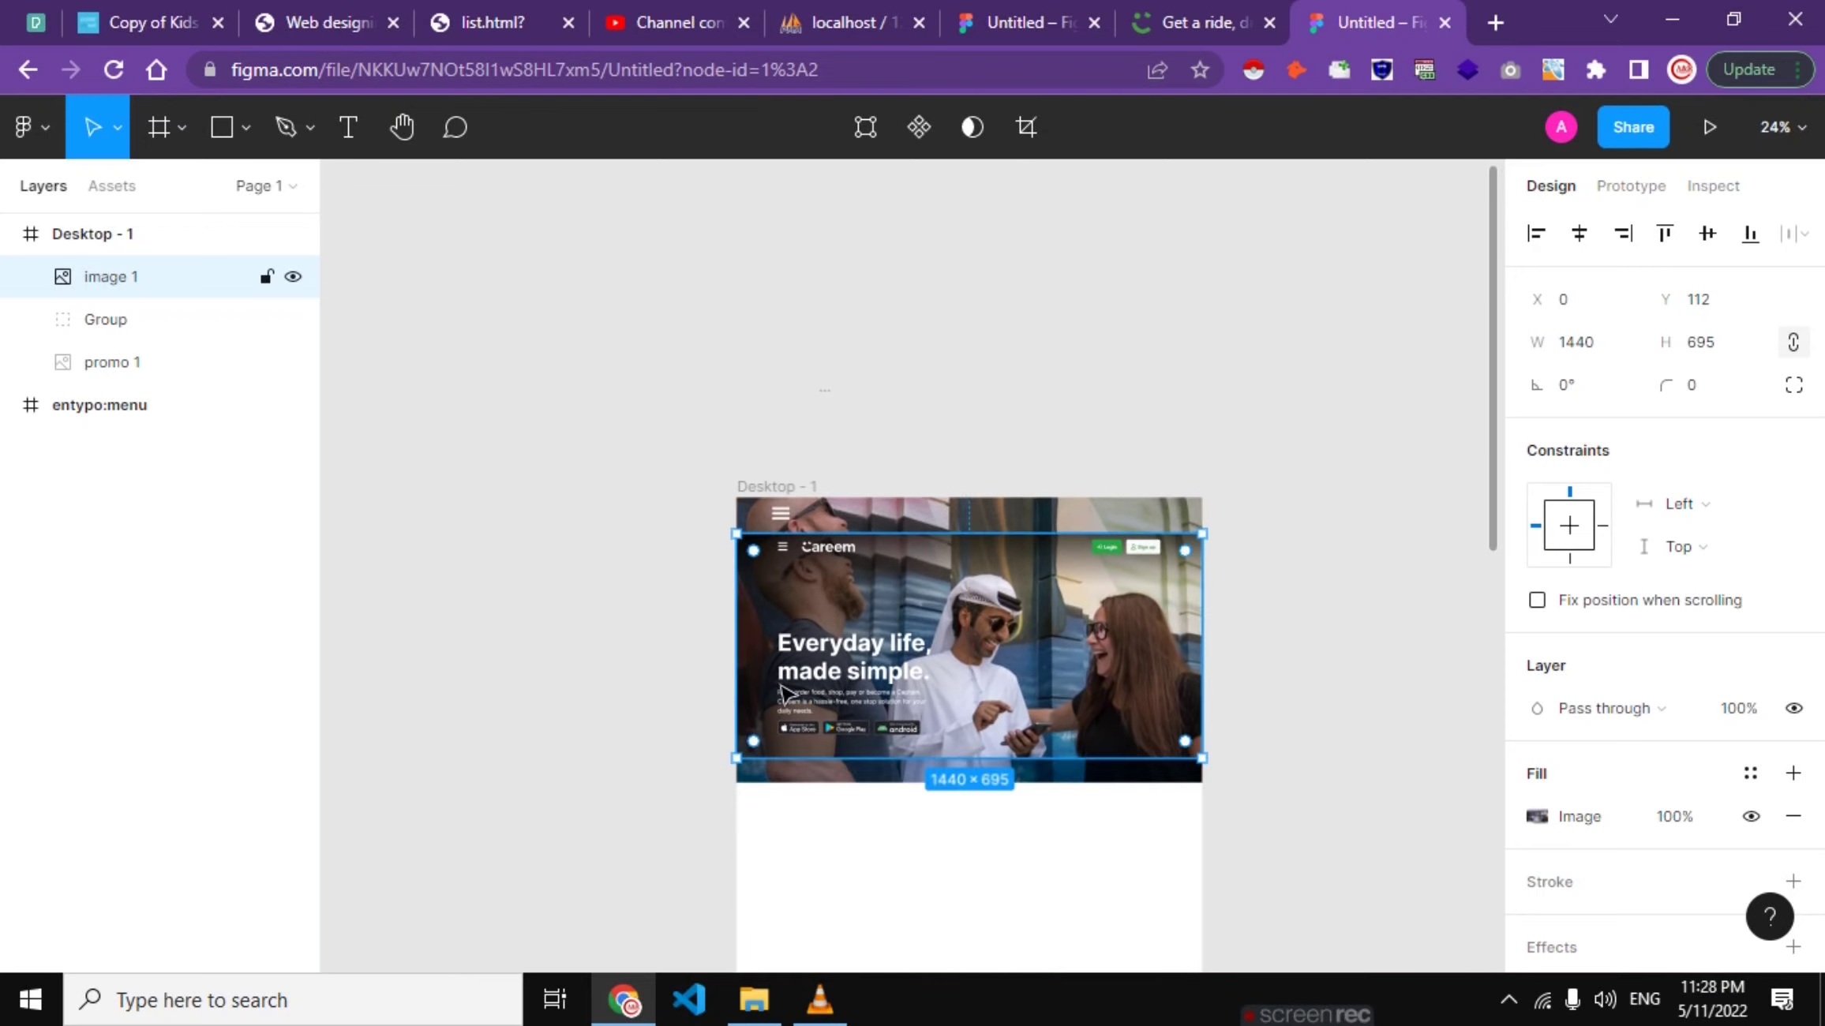
Step: Resize the white menu icon to 41.6 × 29 at X 163.6, Y 83
scroll(895, 608, "up", 5, "ctrl")
scroll(857, 700, "up", 2)
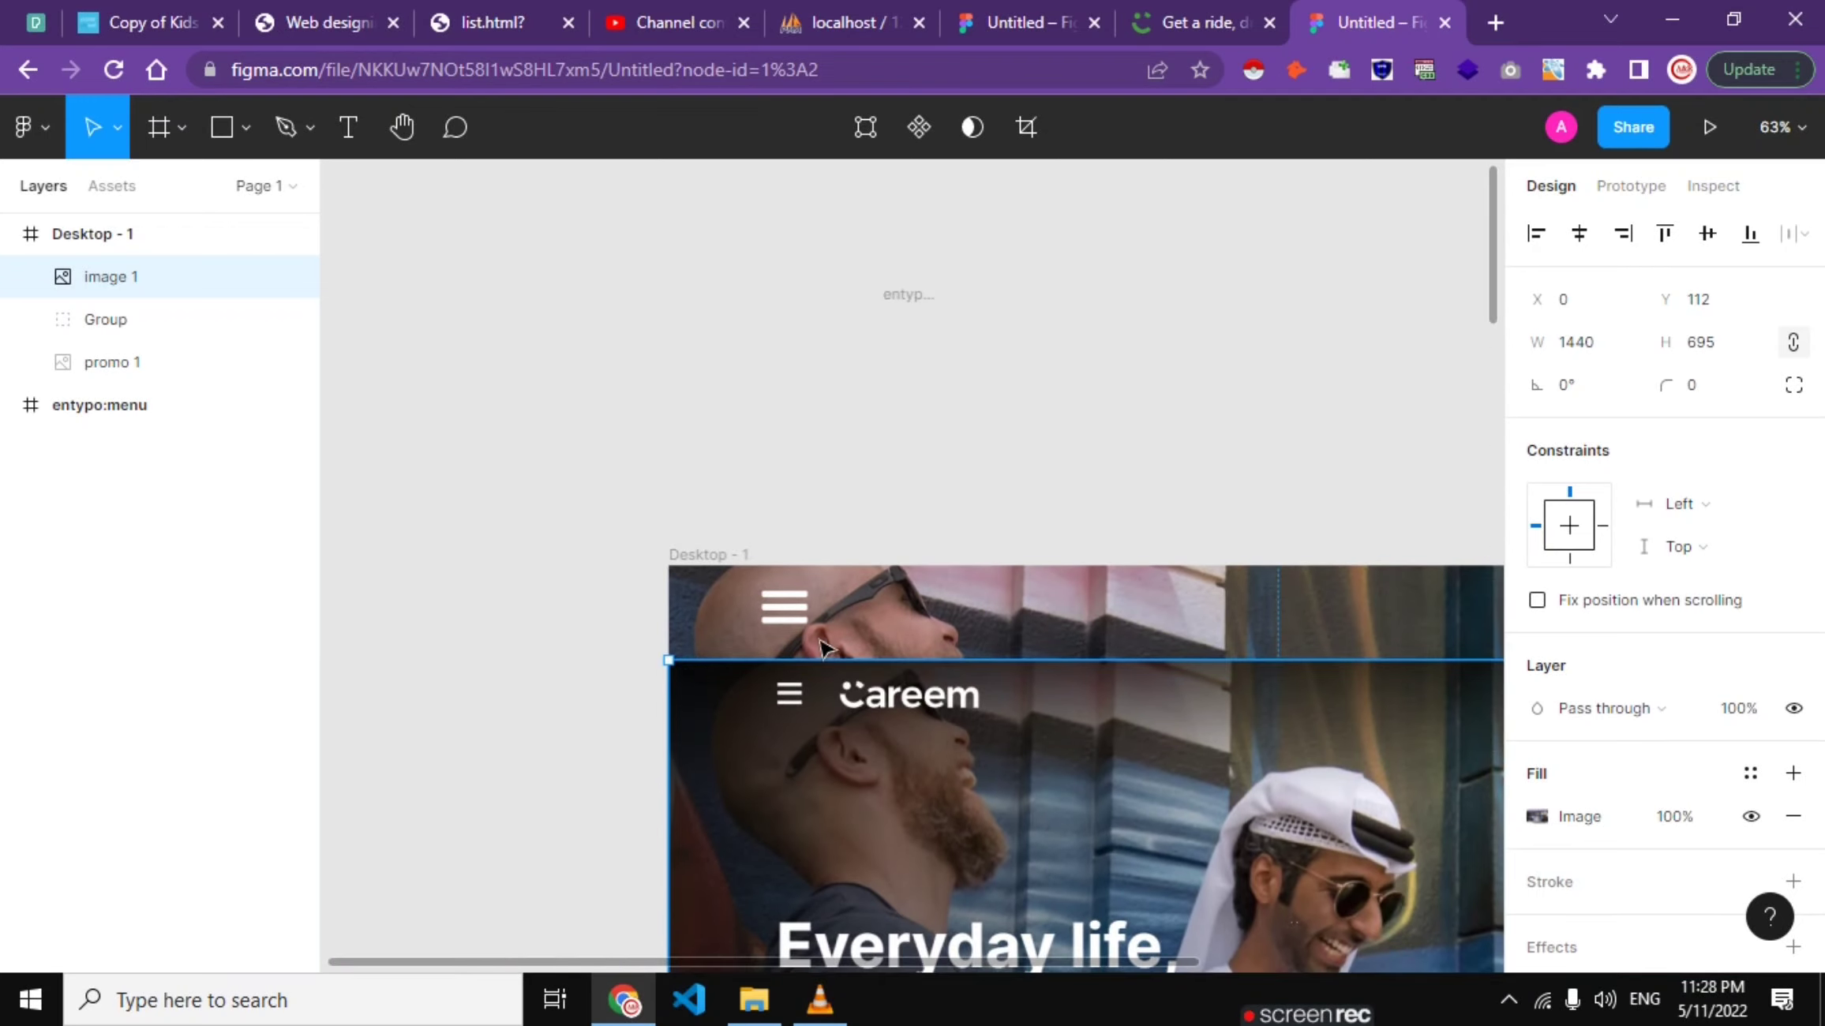
left_click(801, 618)
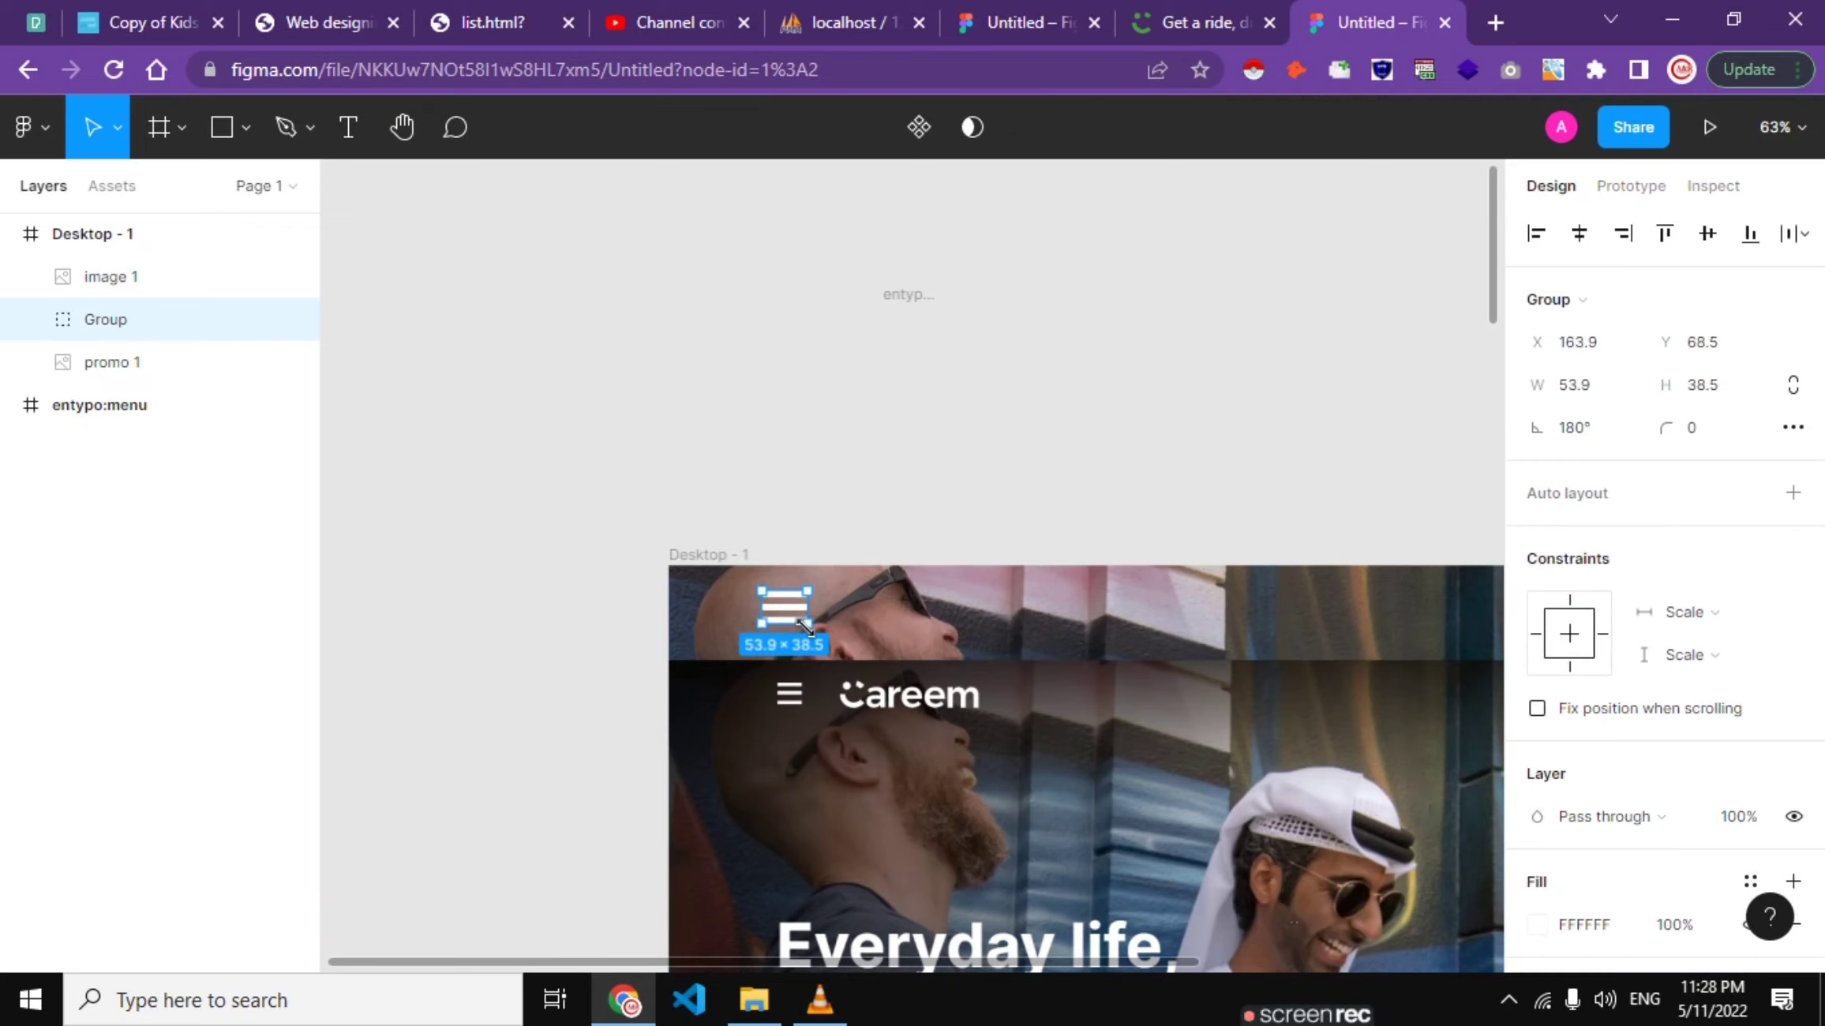
left_click_drag(806, 625, 793, 619)
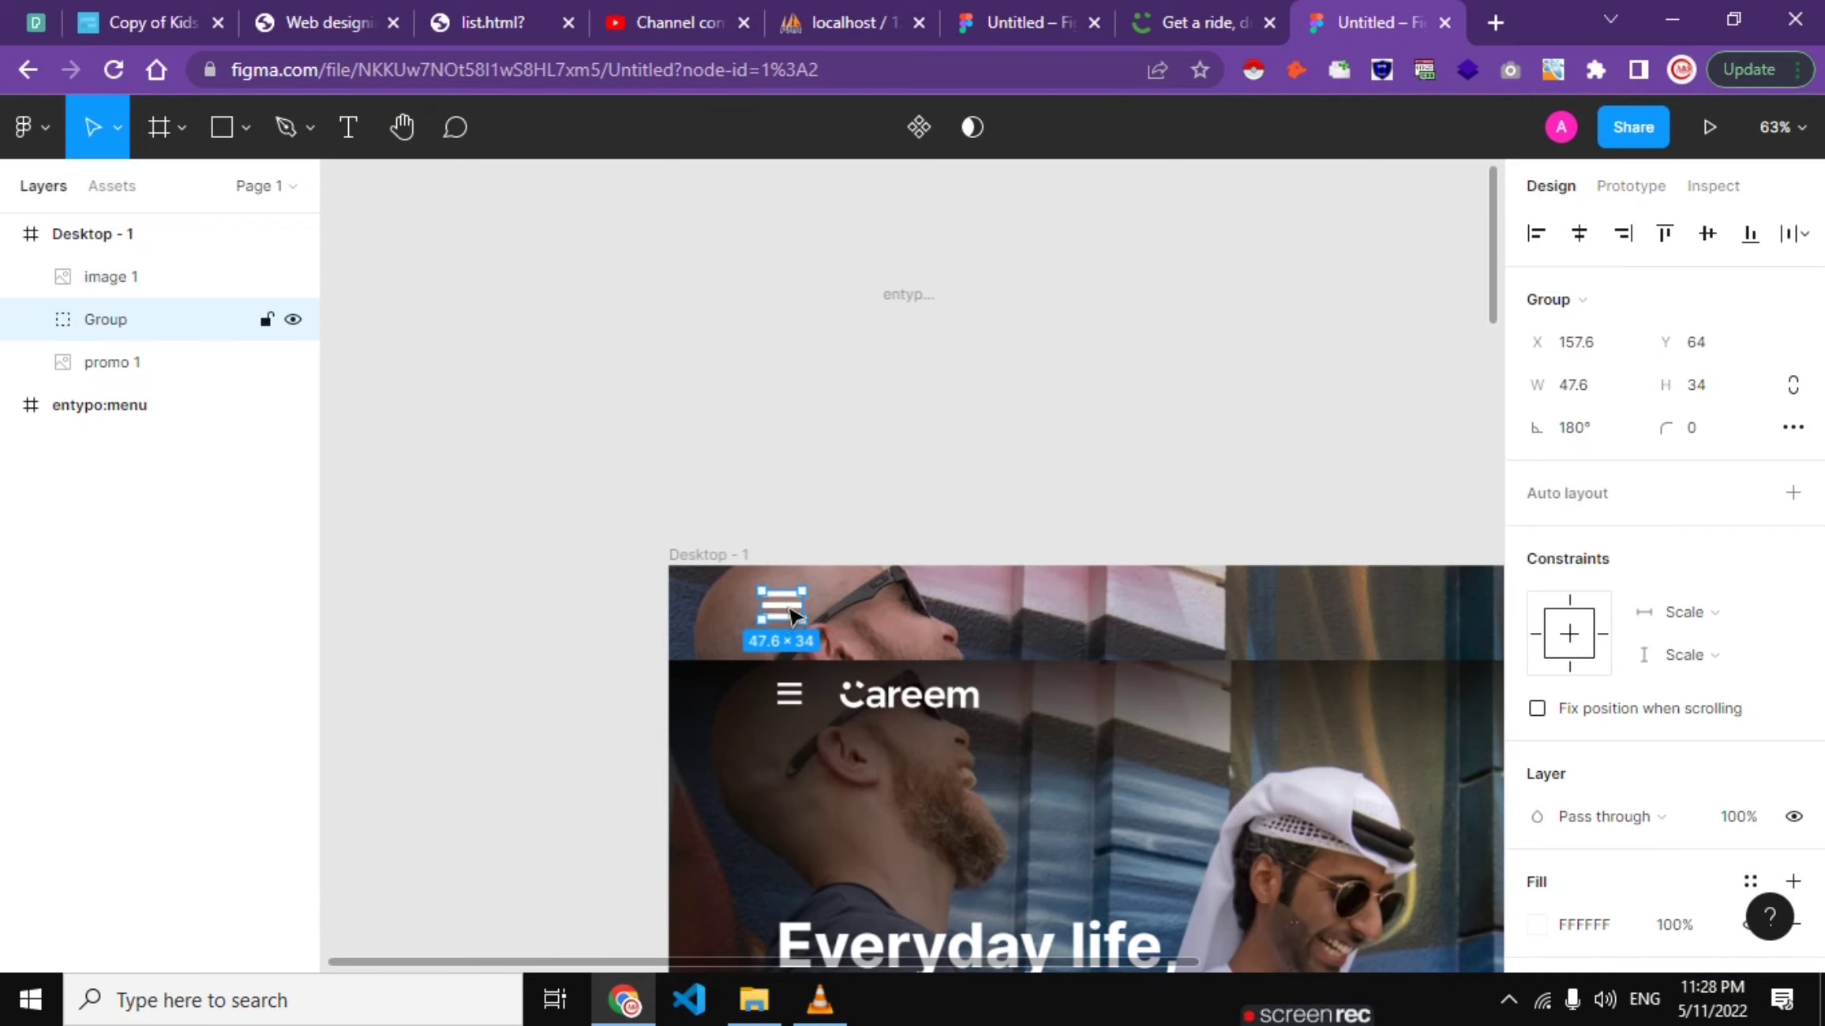
left_click_drag(798, 618, 793, 633)
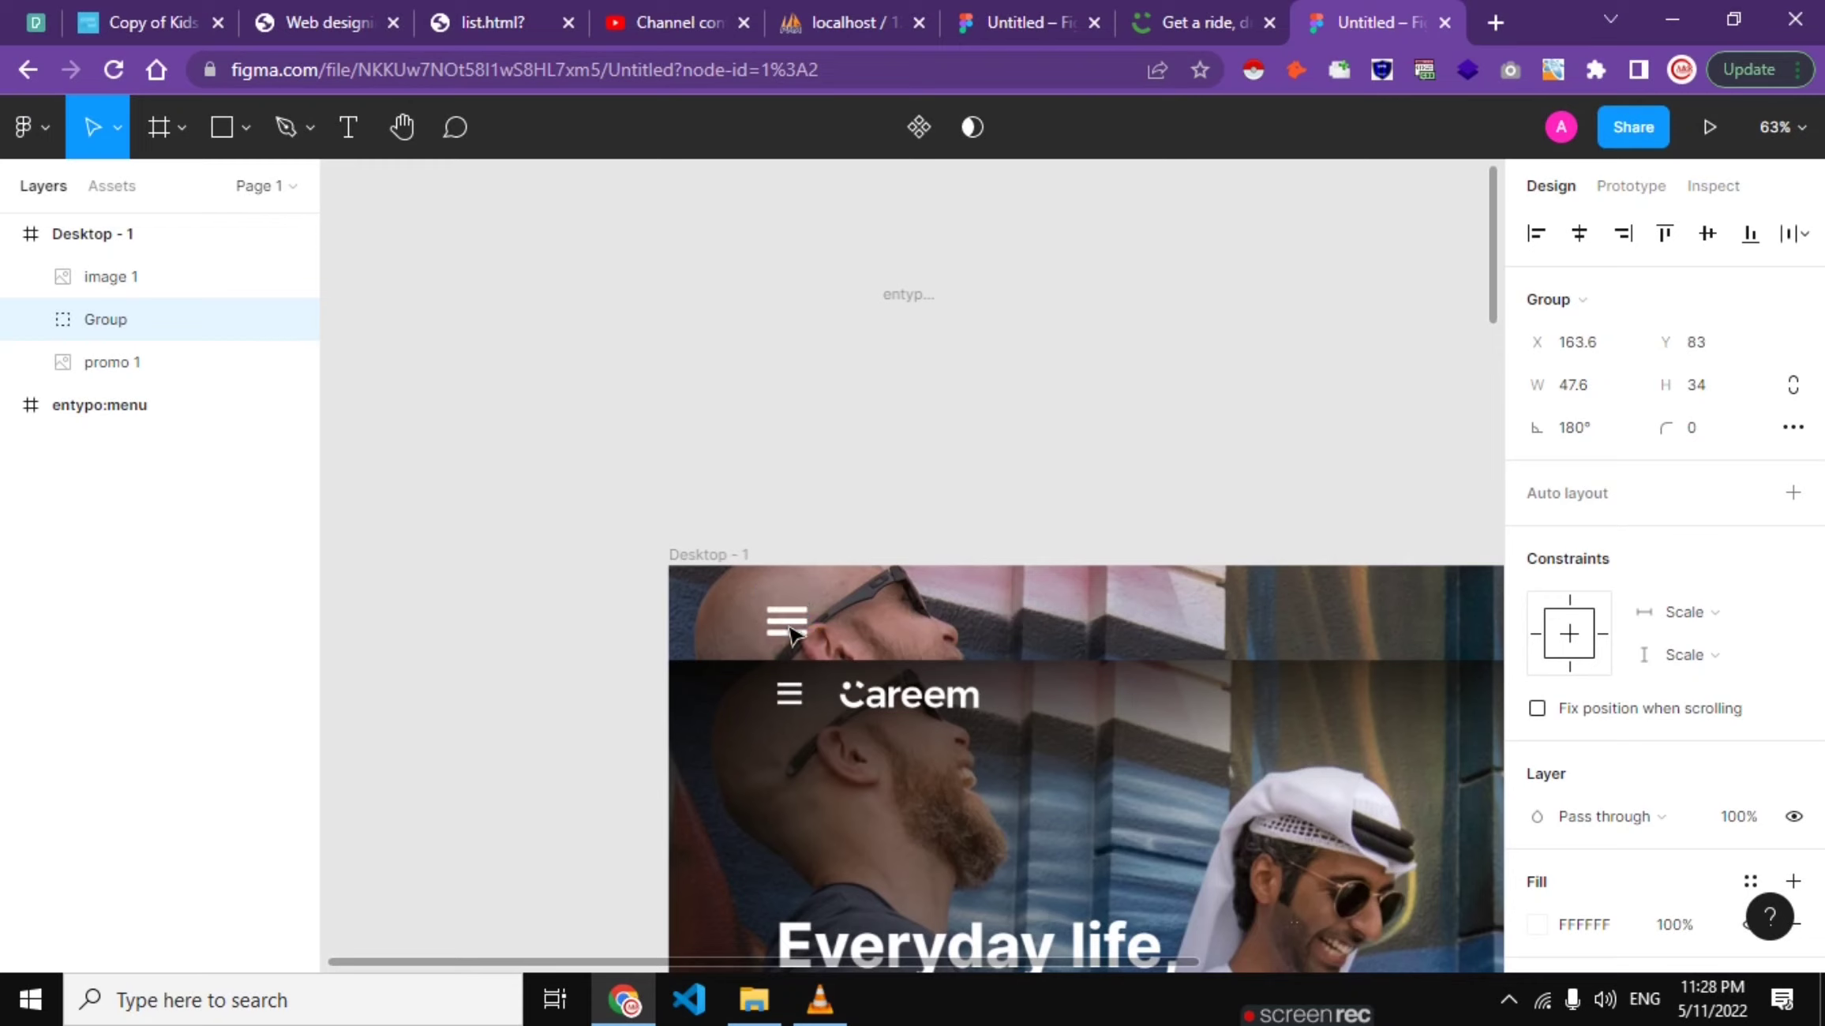
left_click(1622, 386)
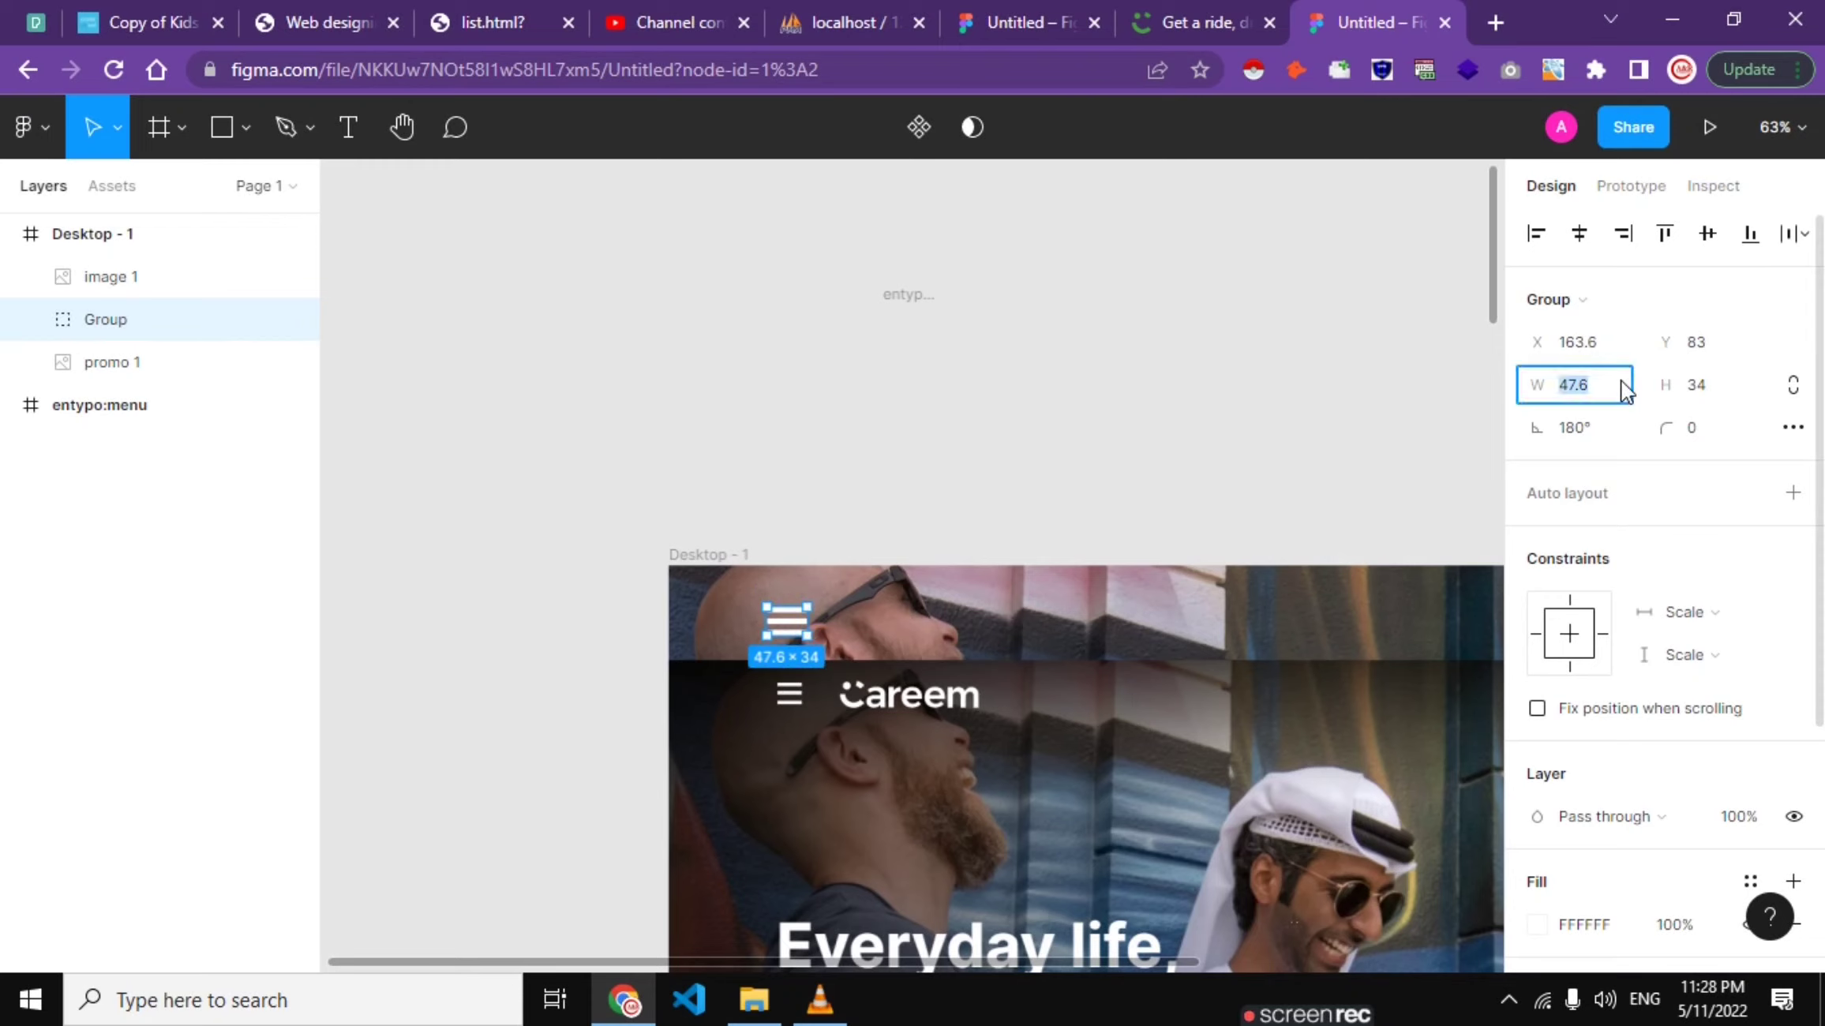
key("Down")
key("Down")
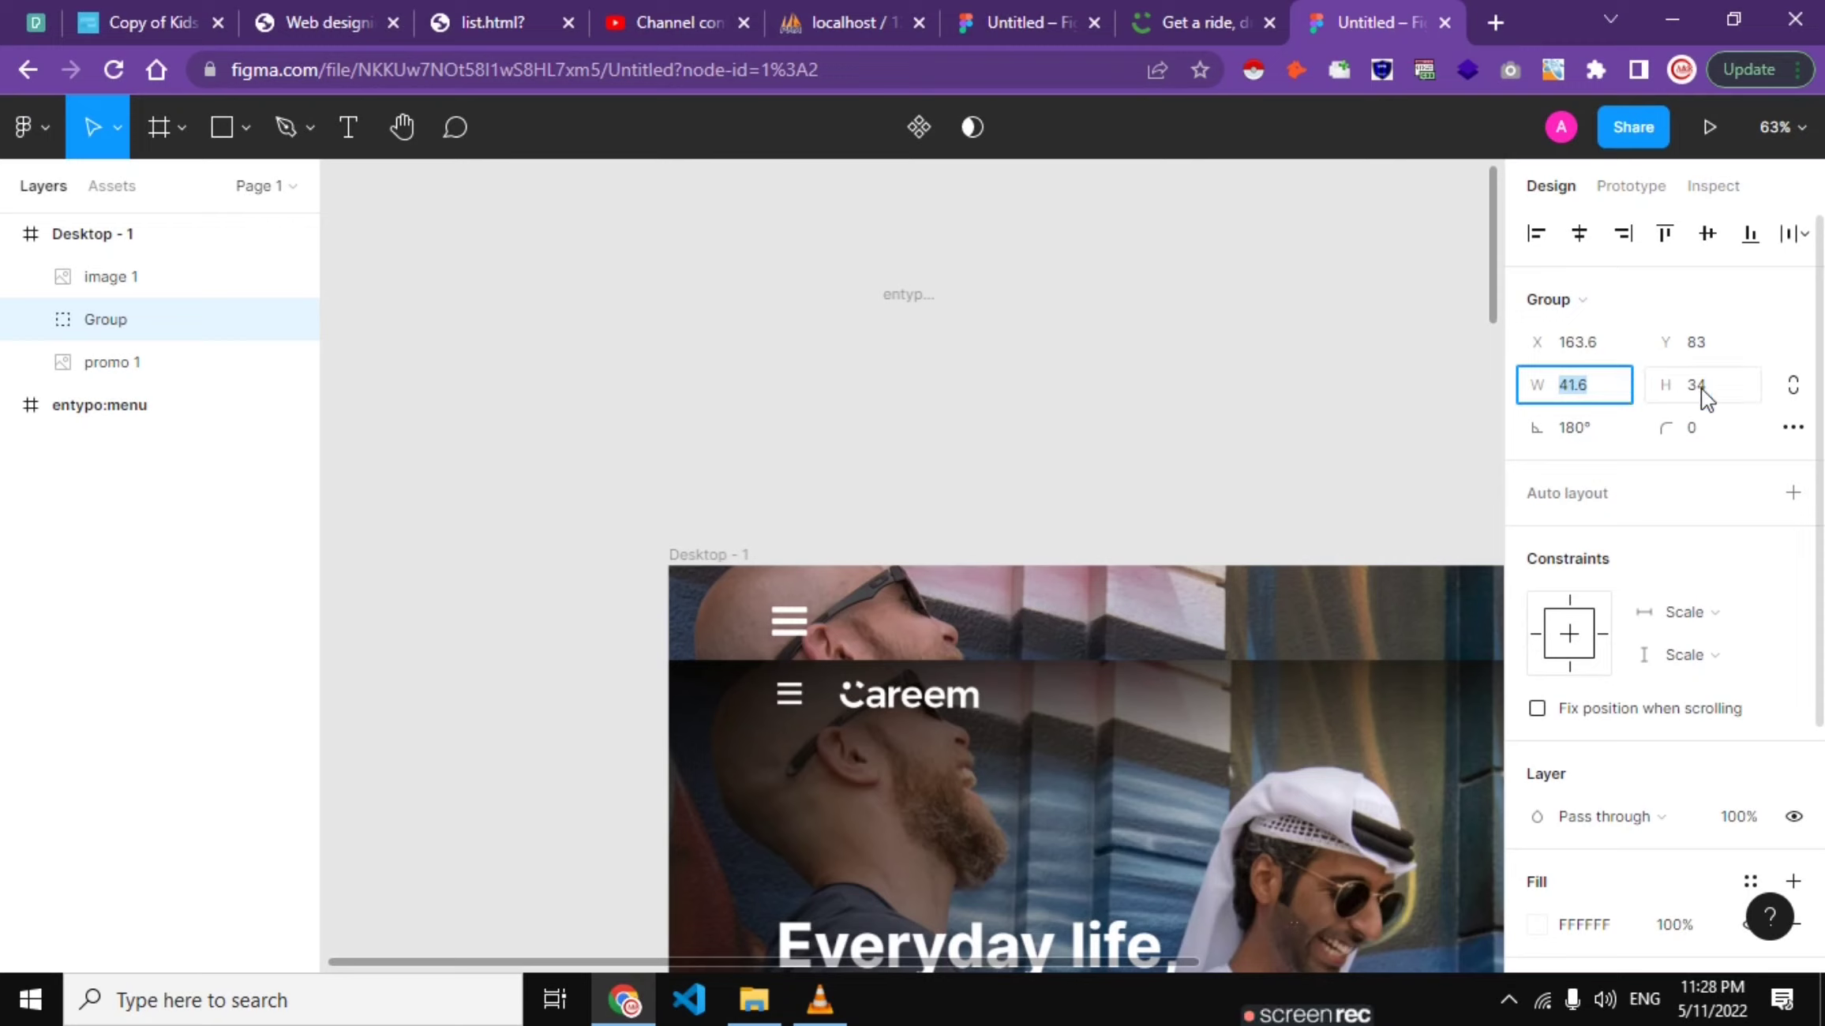
left_click(1701, 387)
key("Down")
key("Down")
key("Down")
key("Down")
key("Down")
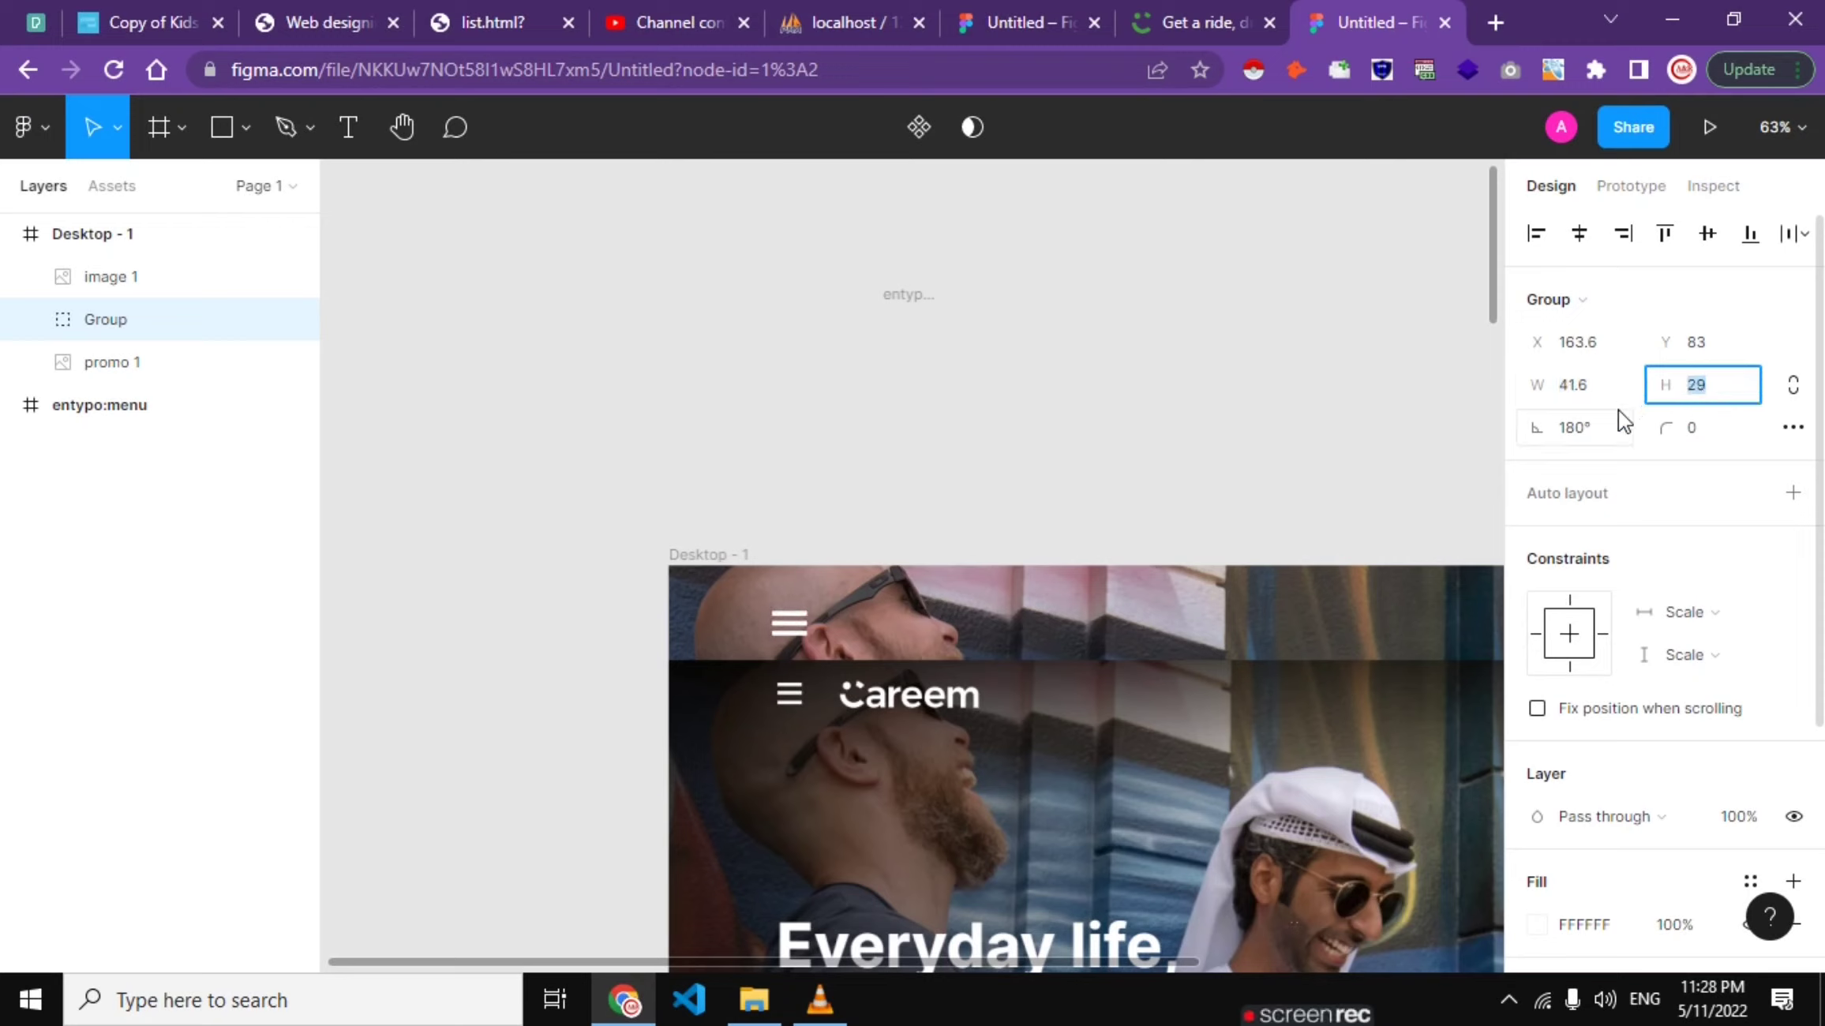
left_click(798, 355)
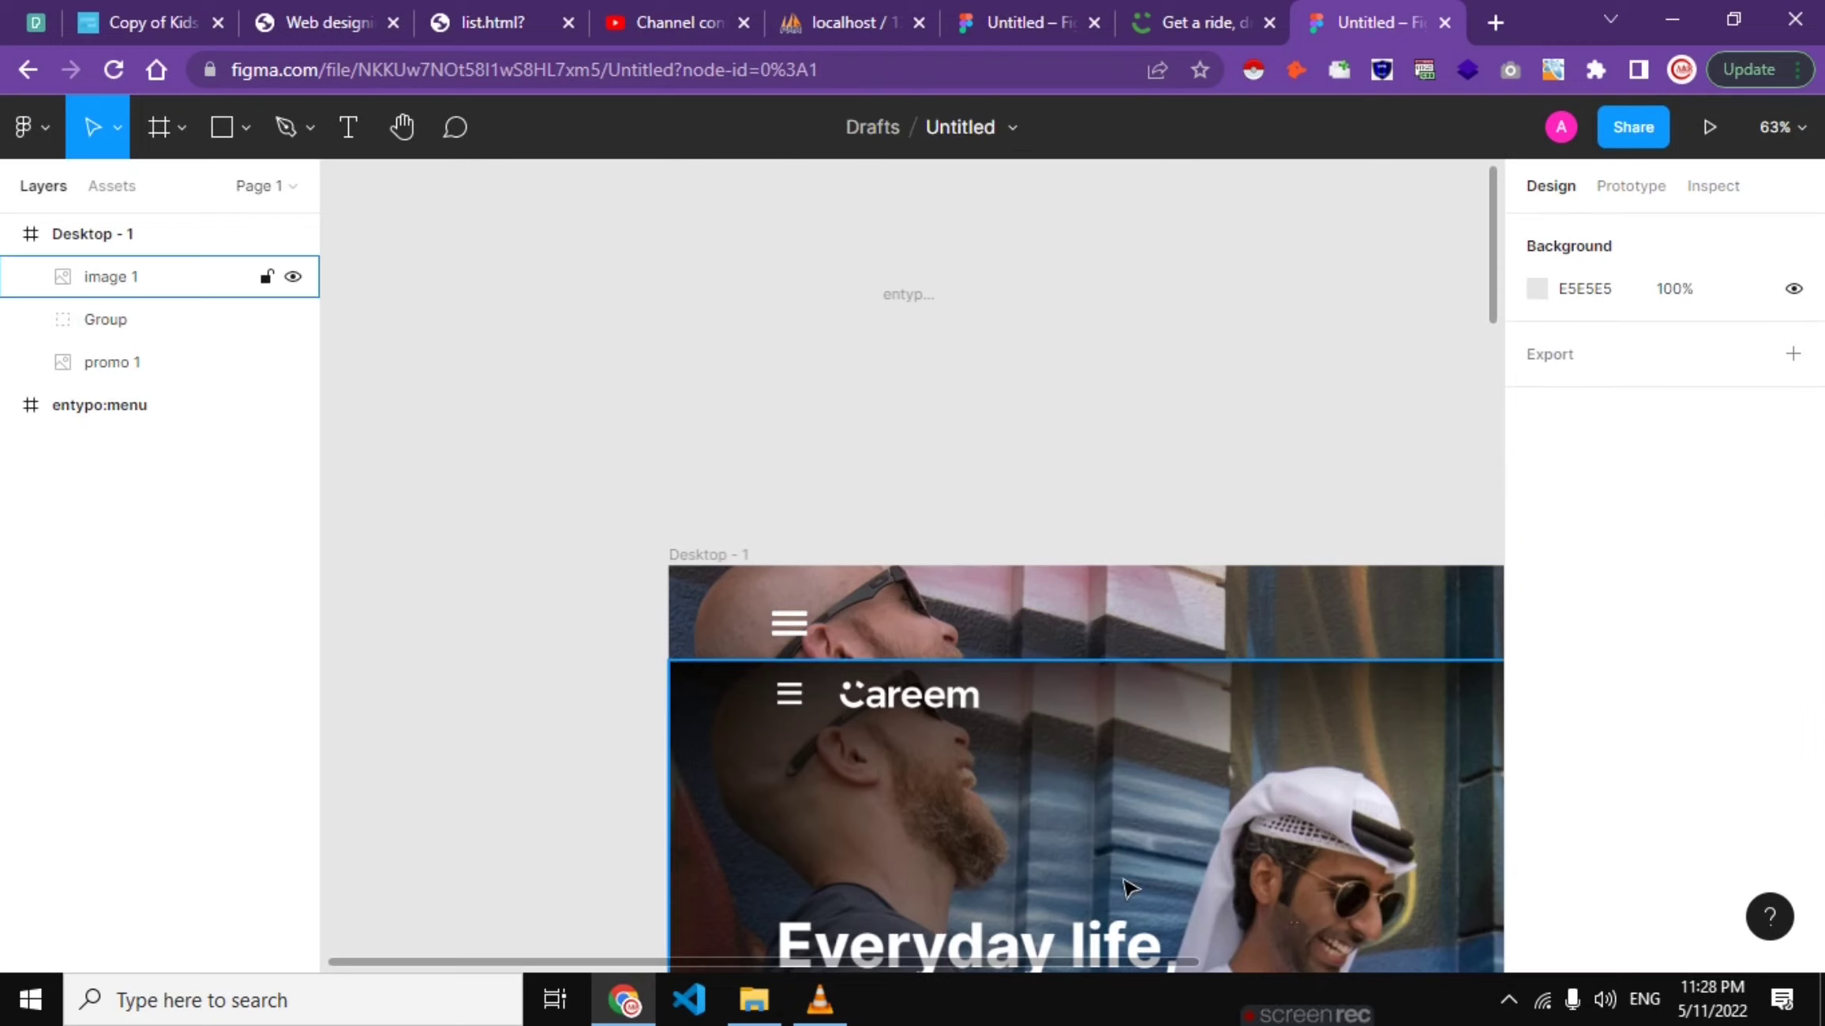
Step: Move the 1440 × 695 Careem hero image down to Y 172 below the menu icon
left_click(1117, 844)
scroll(1117, 843, "down", 5, "ctrl")
left_click_drag(1185, 845, 1190, 864)
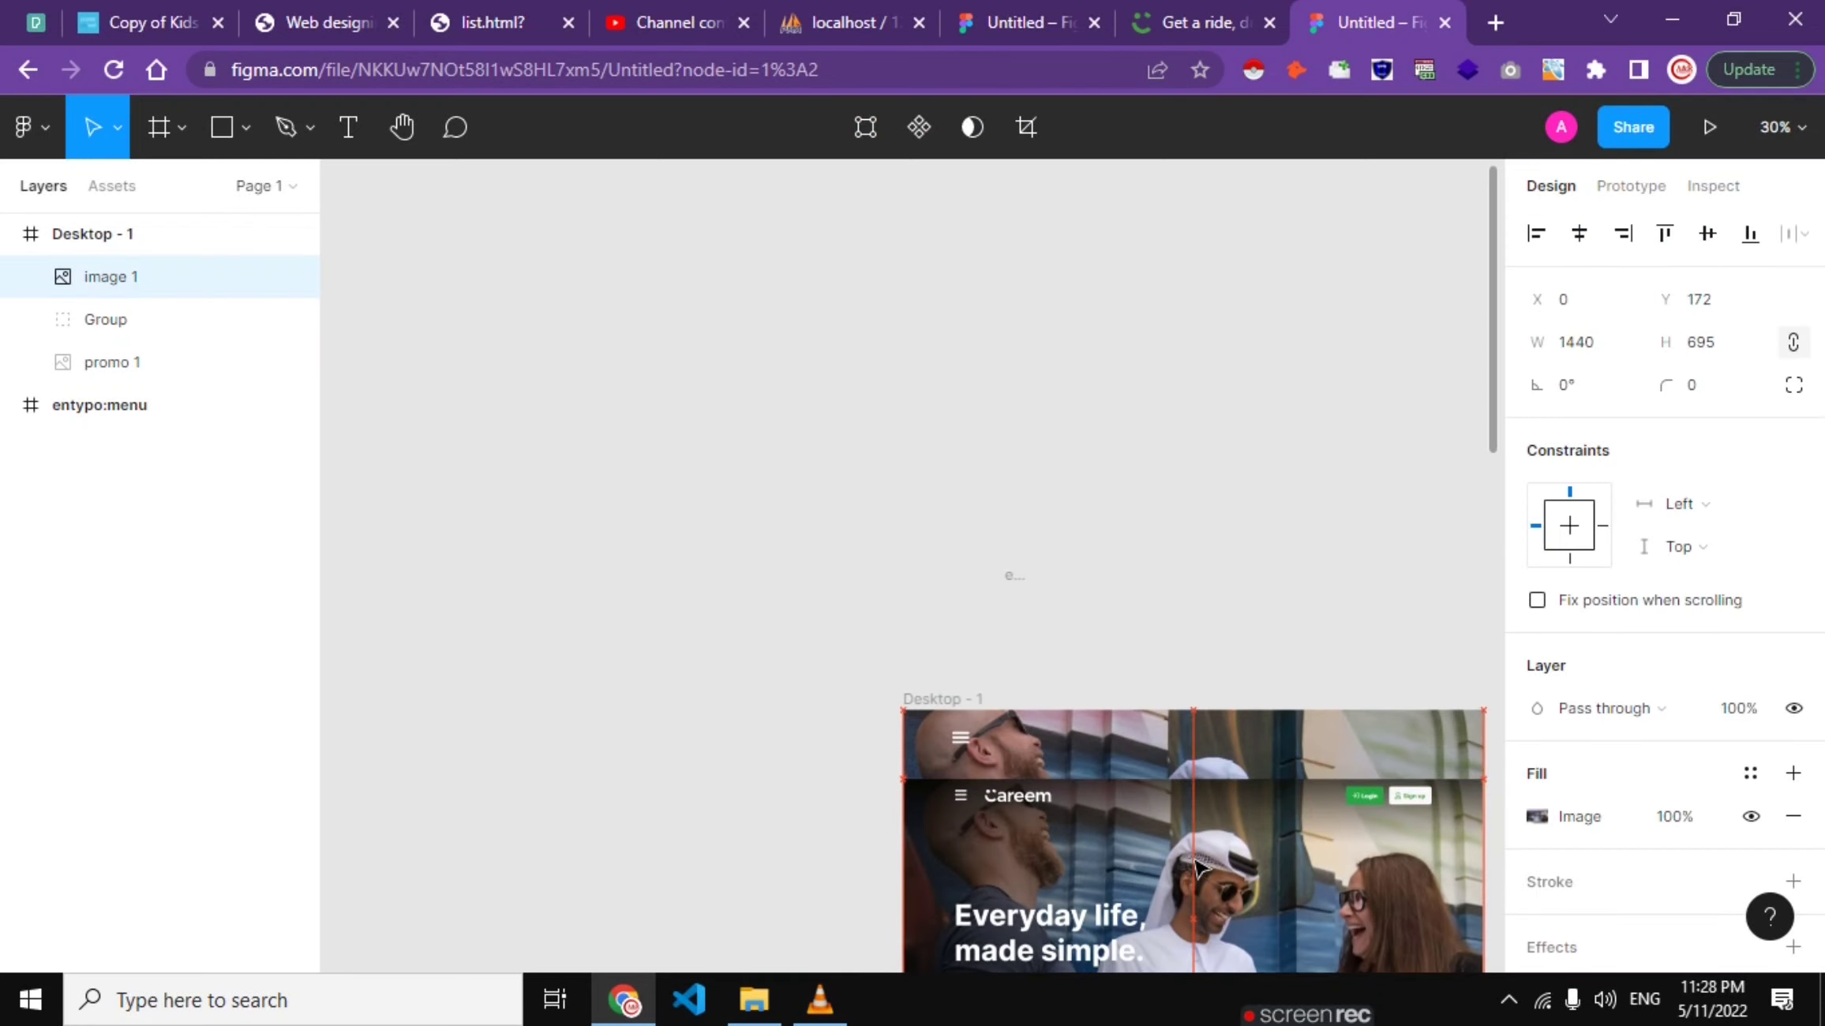